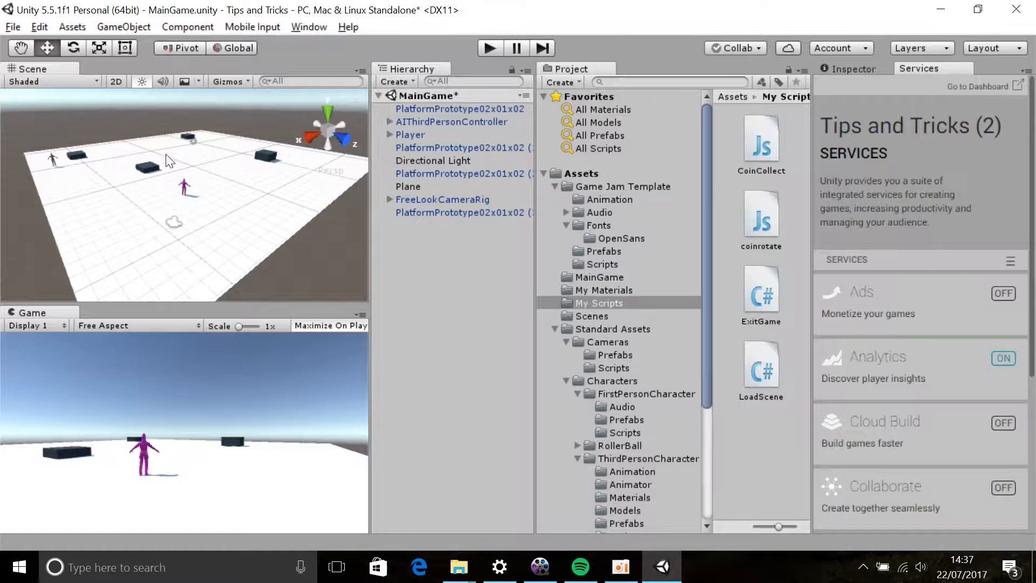
Add a new Terrain 3D object to the MainGame scene
alt+drag(169, 160, 201, 193)
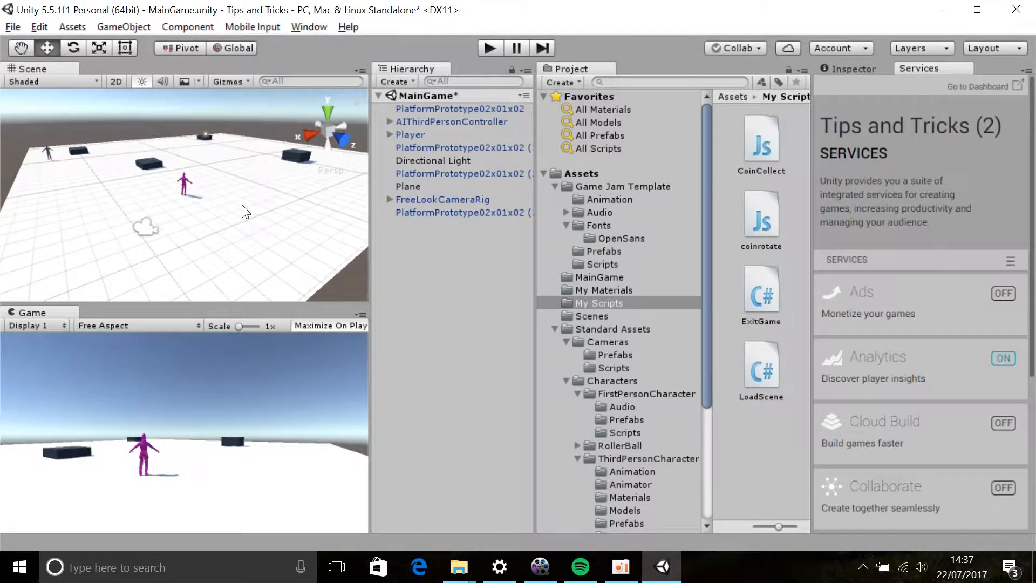
right_click(465, 253)
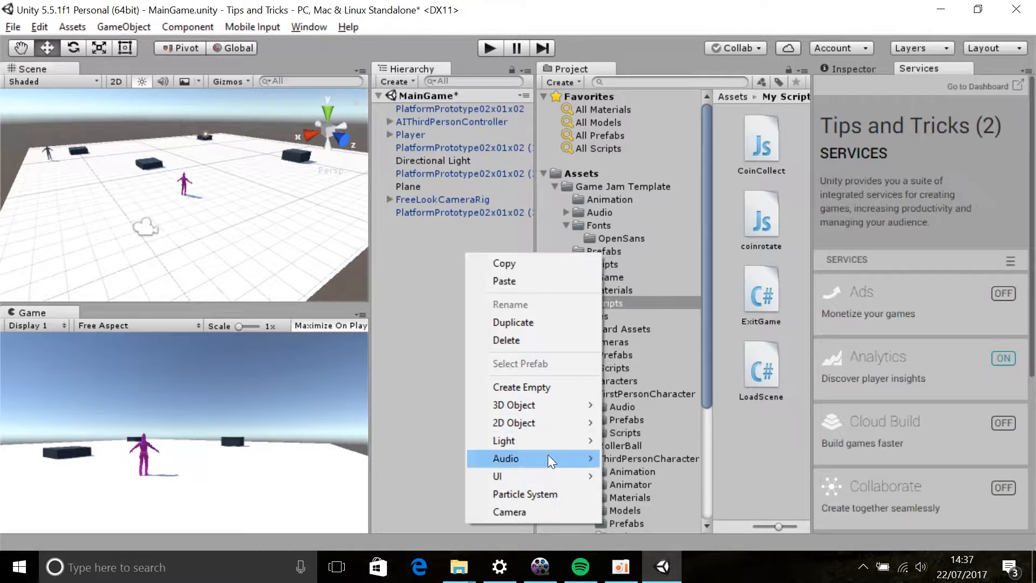
mouse_move(537, 402)
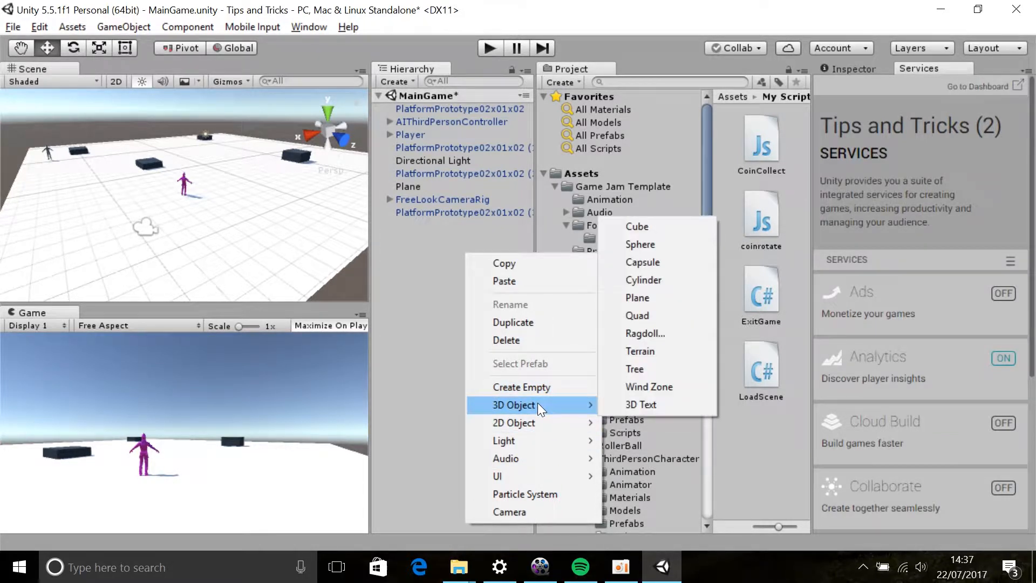
click(646, 357)
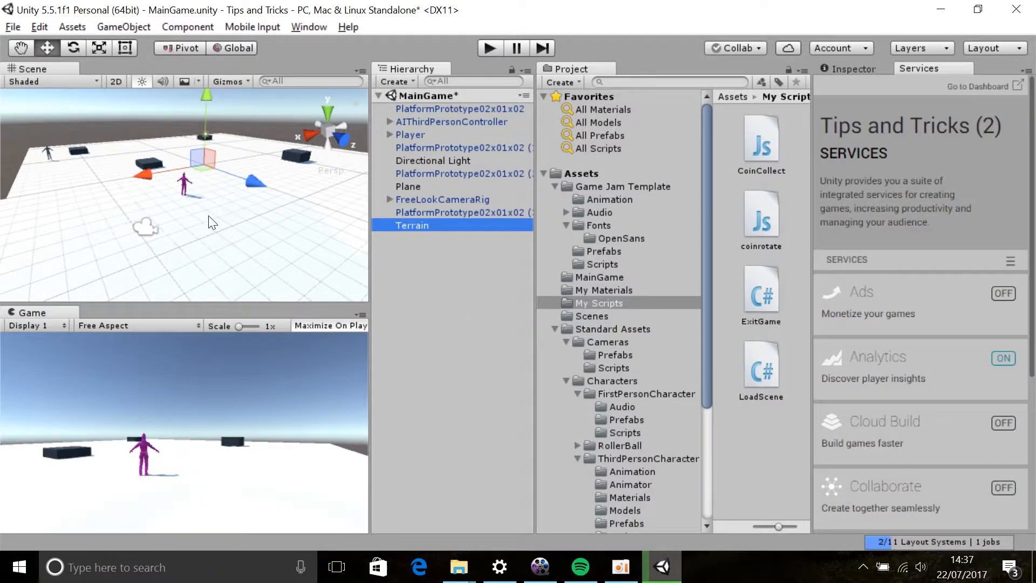
Move the Terrain along the X and Z axes until it extends around the existing plane and characters
scroll(208, 215, down, 6)
scroll(209, 216, down, 3)
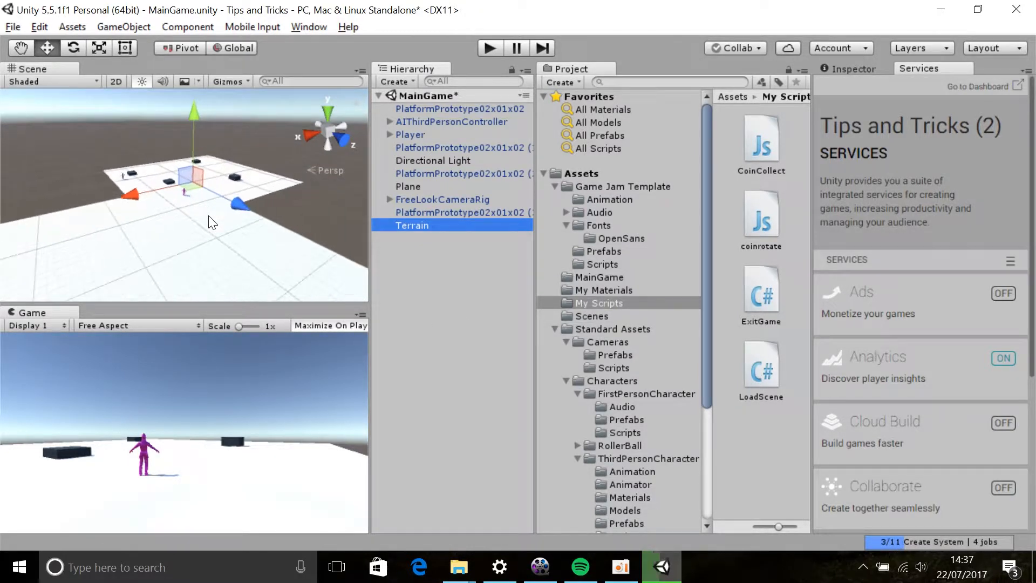
drag(130, 198, 284, 165)
scroll(291, 200, down, 3)
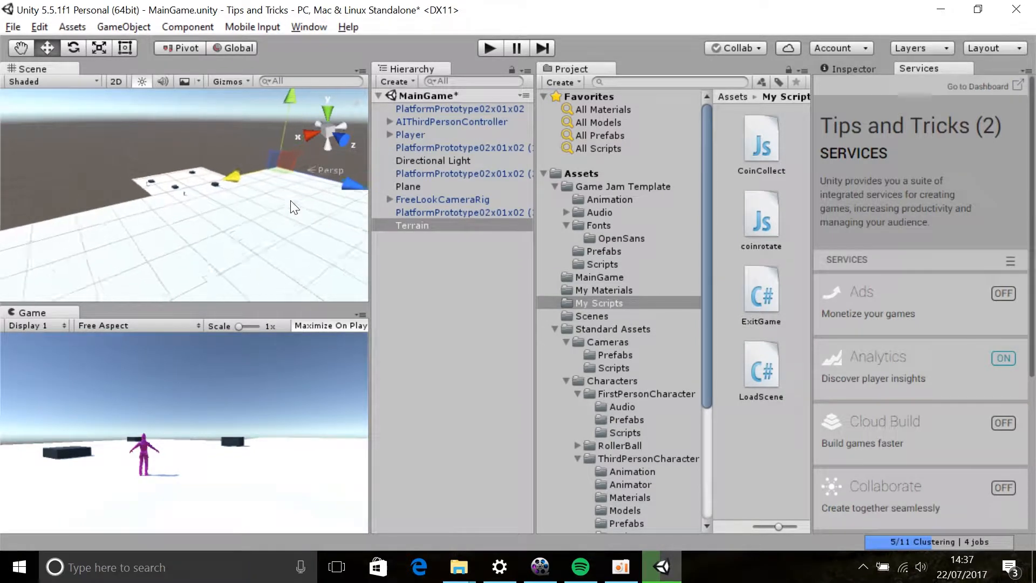
drag(333, 195, 218, 112)
drag(339, 159, 170, 255)
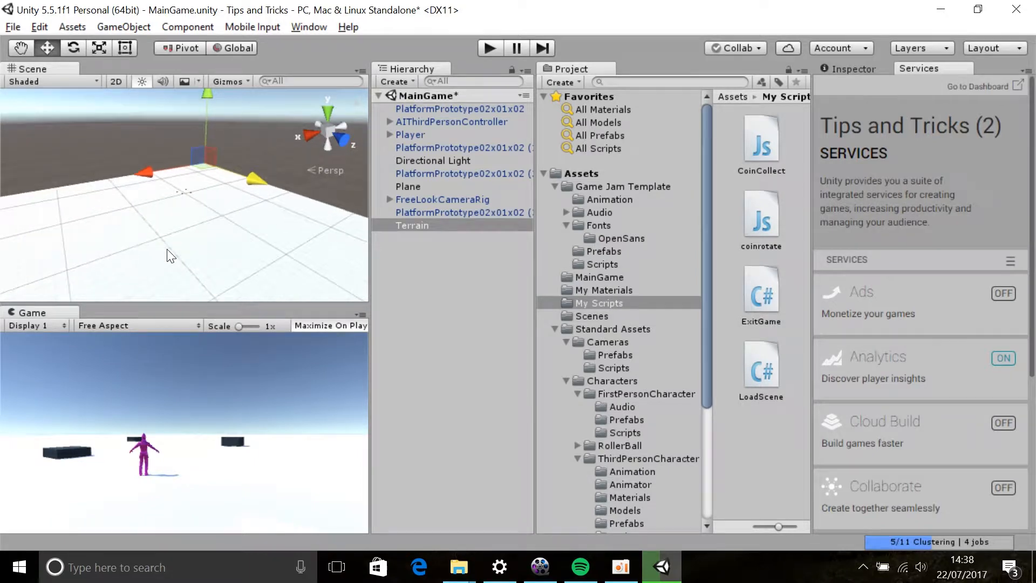
drag(149, 169, 266, 157)
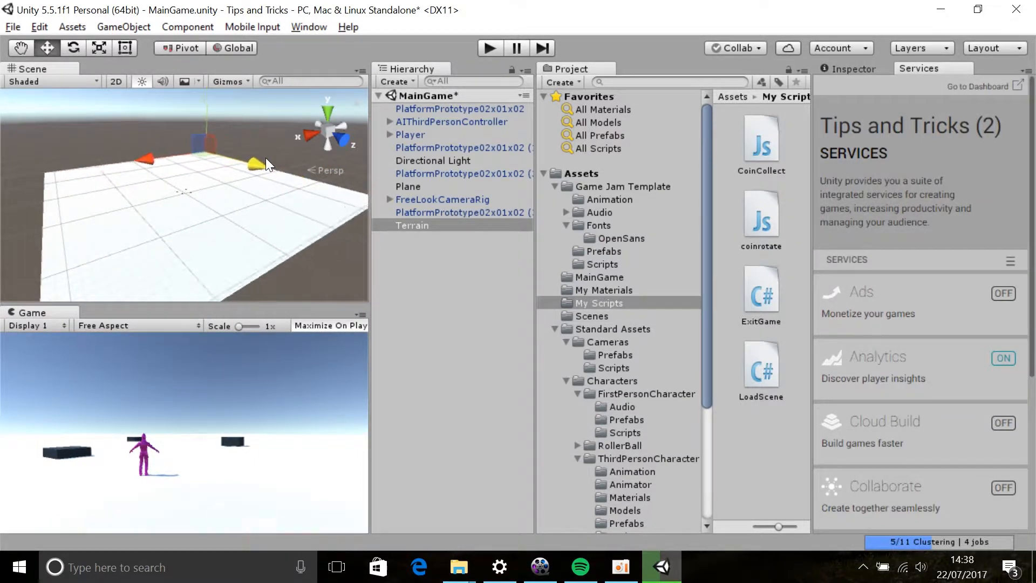
scroll(119, 228, up, 2)
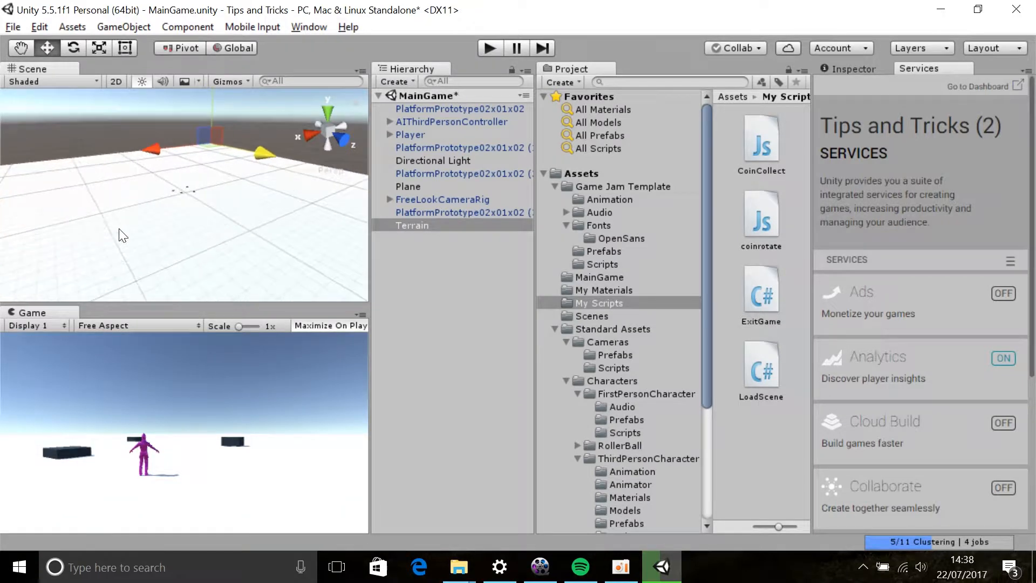
Focus on the Player and try to raise the Plane slightly above the terrain
double_click(404, 133)
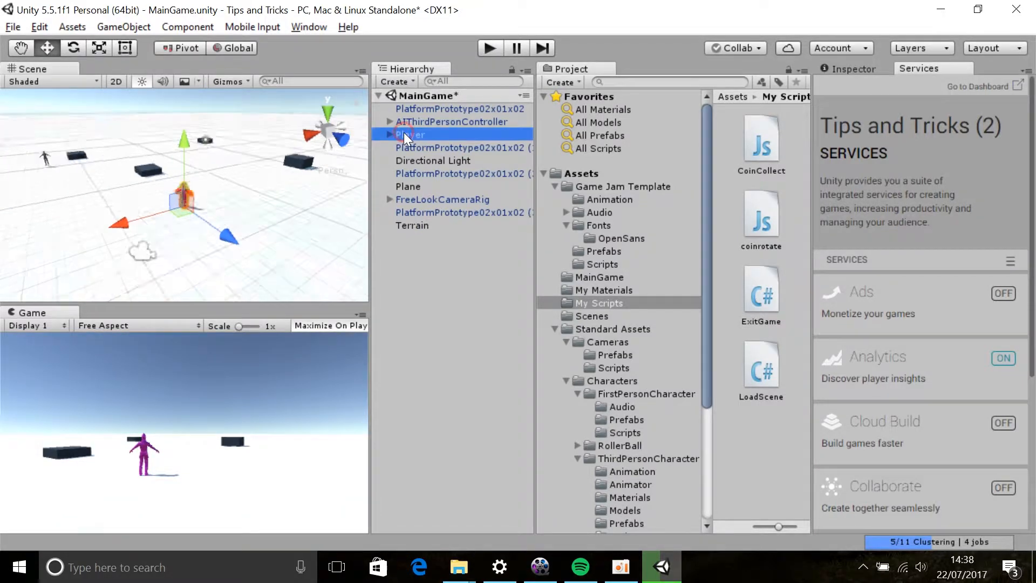
scroll(263, 190, down, 6)
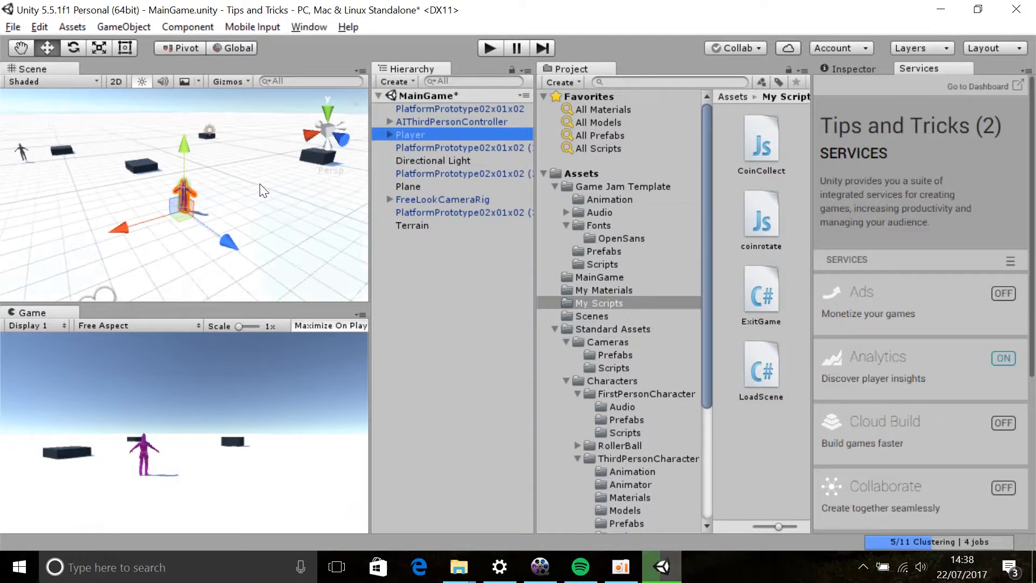
click(419, 184)
click(207, 95)
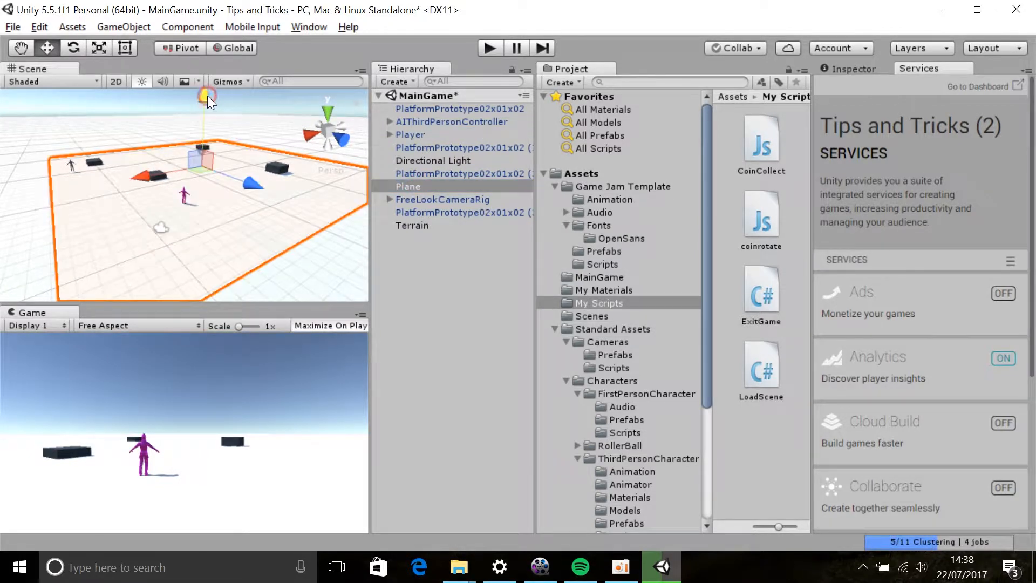
click(208, 226)
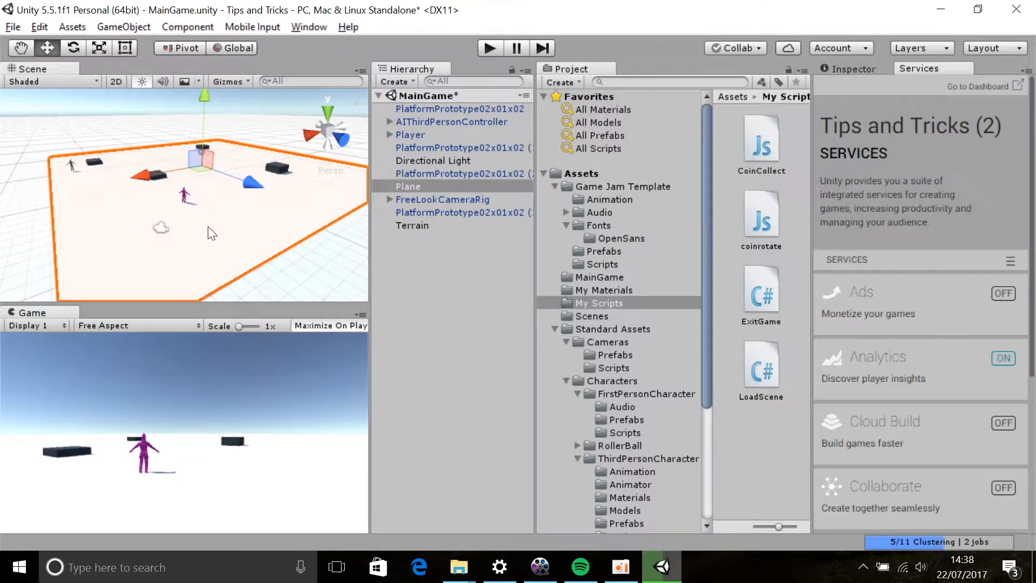
Select the Player together with all four platform blocks in the scene
click(186, 194)
shift+click(156, 175)
shift+click(97, 163)
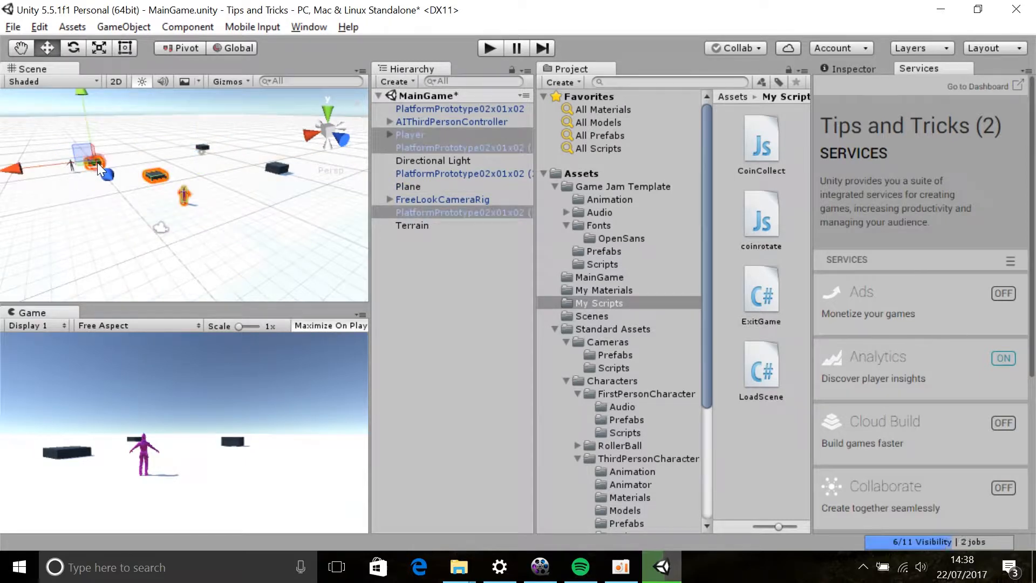
shift+click(77, 174)
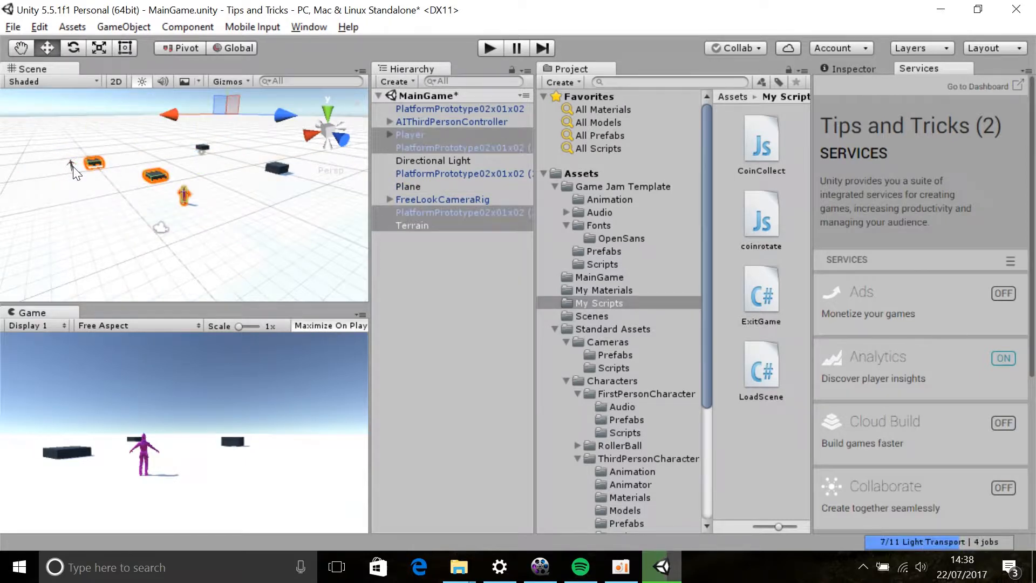
shift+click(74, 172)
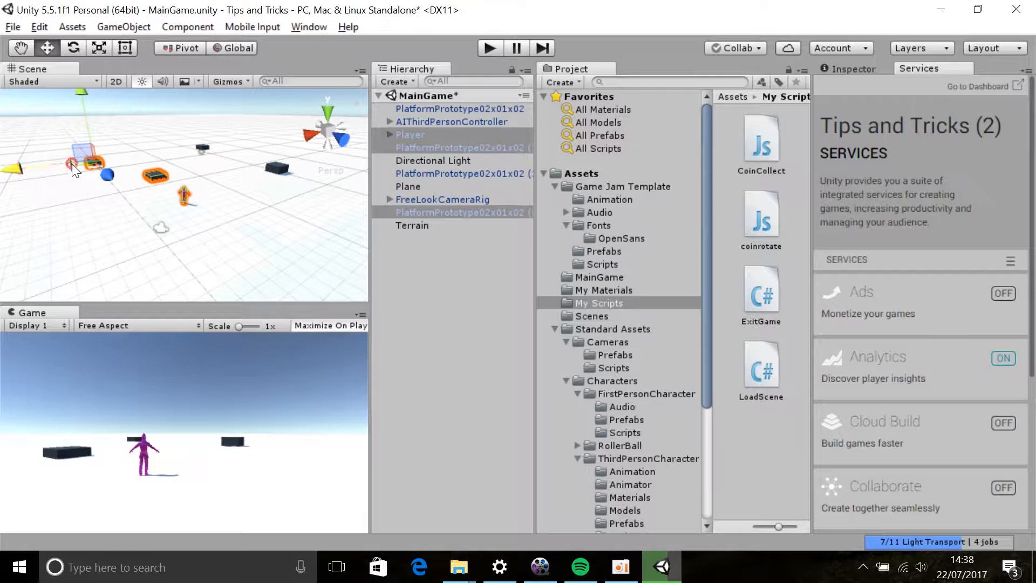
shift+click(203, 147)
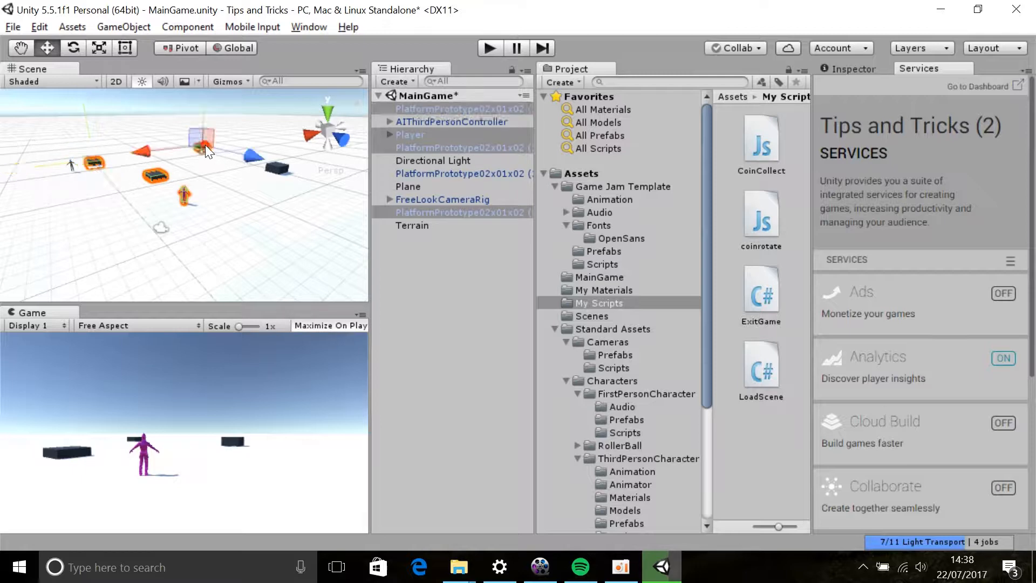
shift+click(278, 169)
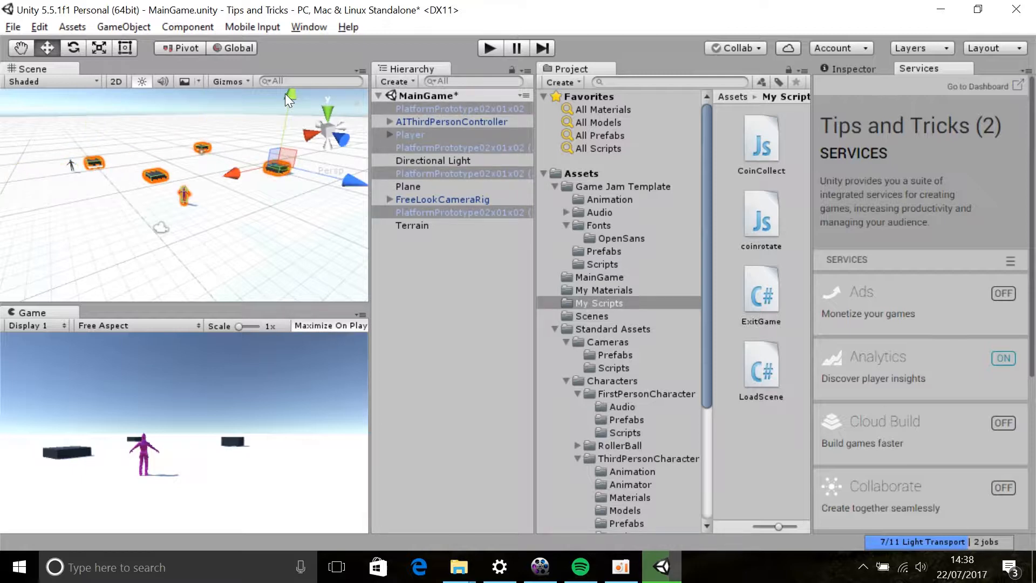
Leave the Terrain out of the selection, add the Plane and AIThirdPersonController, and try to raise the selected objects slightly
shift+click(244, 217)
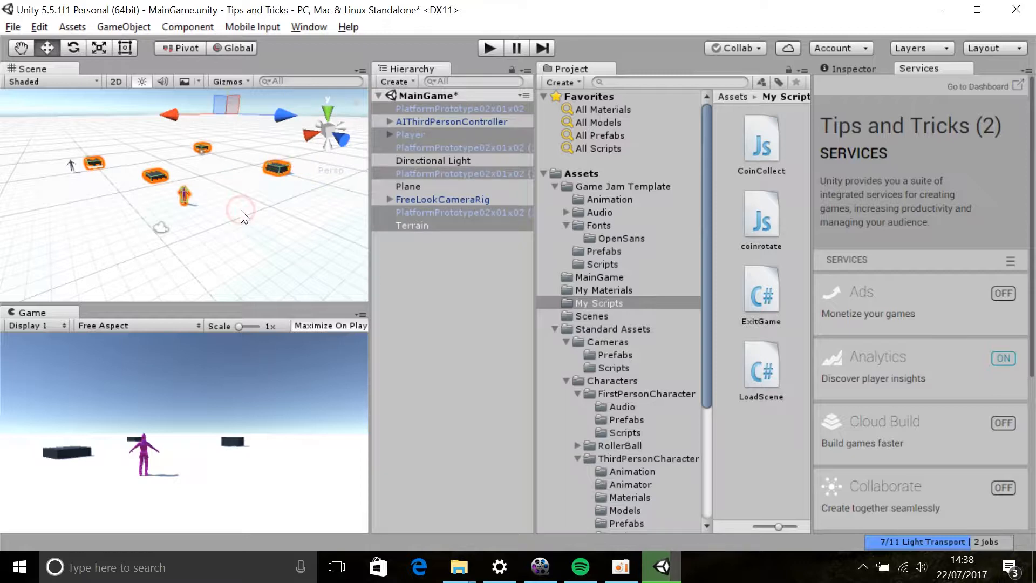
scroll(215, 245, down, 5)
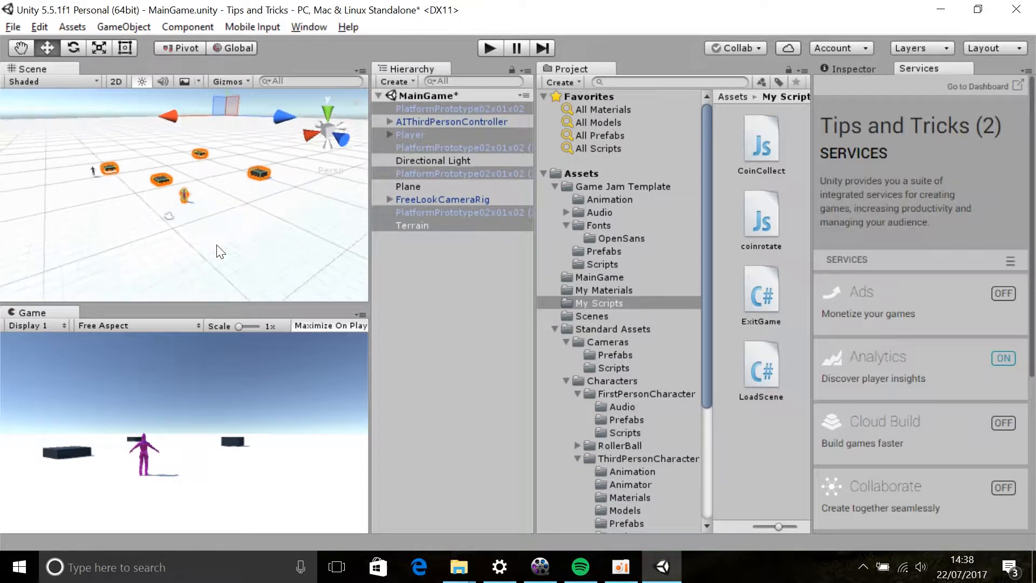
scroll(216, 244, down, 3)
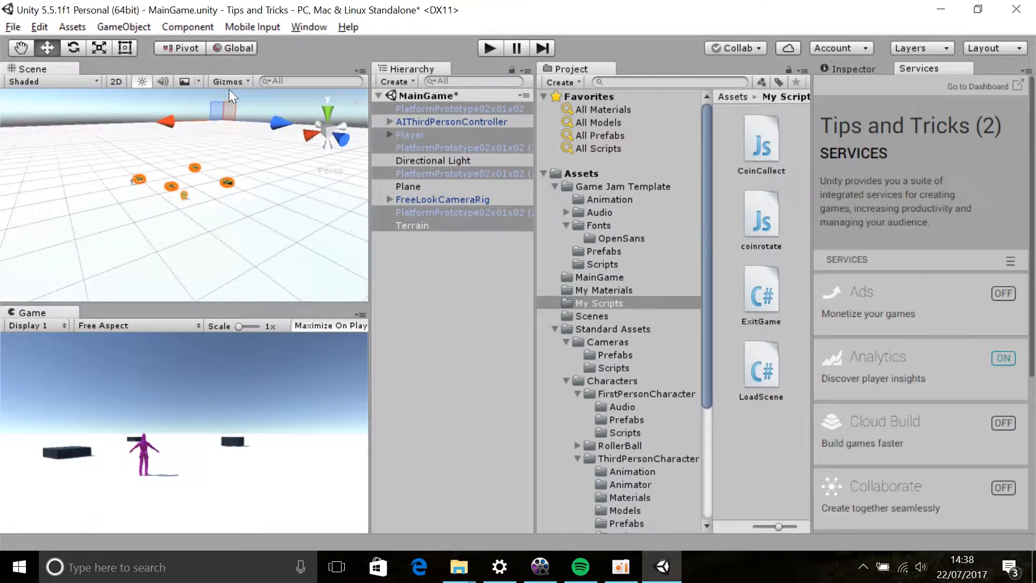
mouse_move(223, 95)
mouse_down()
mouse_move(212, 133)
mouse_move(222, 93)
mouse_up()
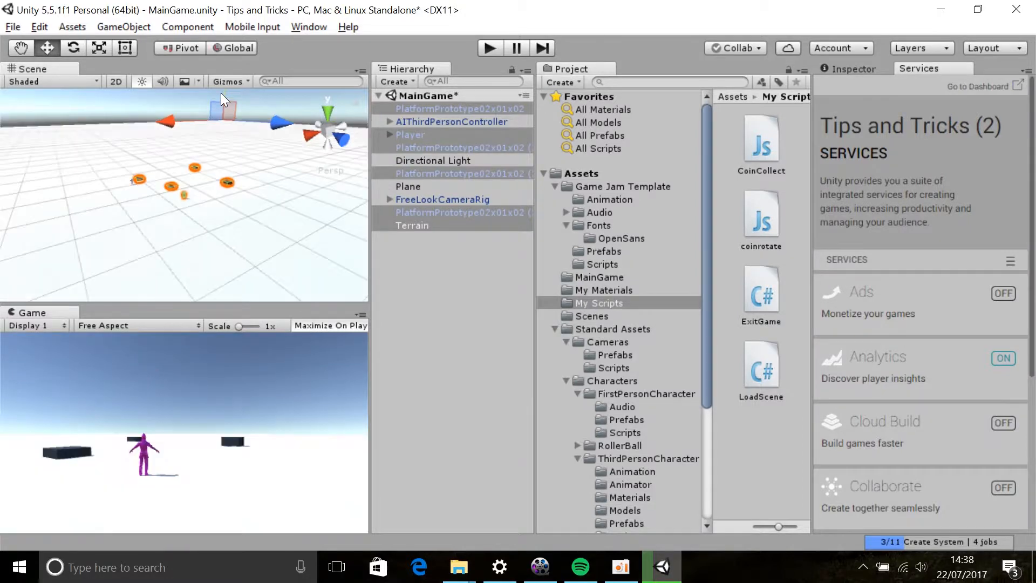
ctrl+click(420, 225)
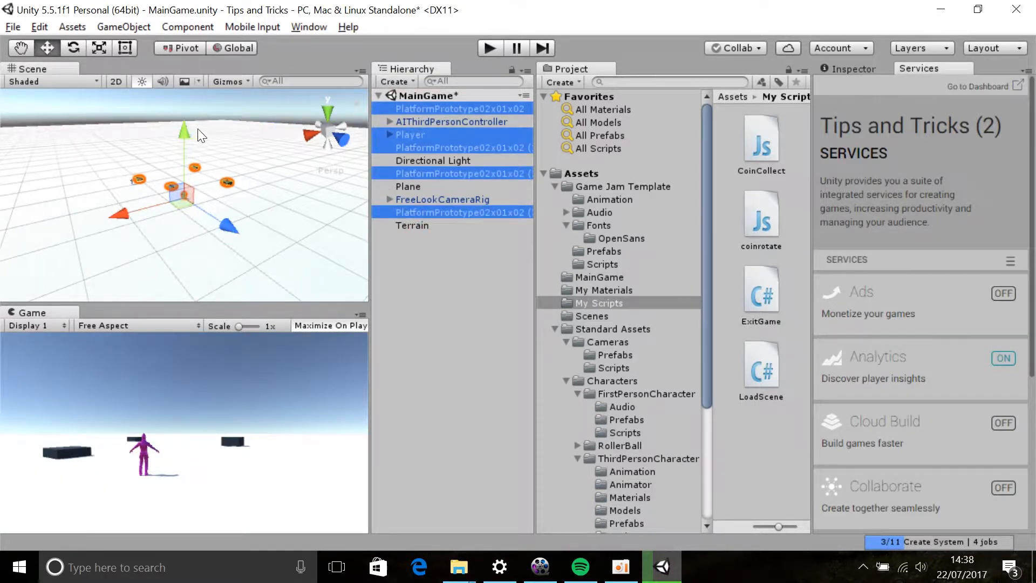
ctrl+click(426, 188)
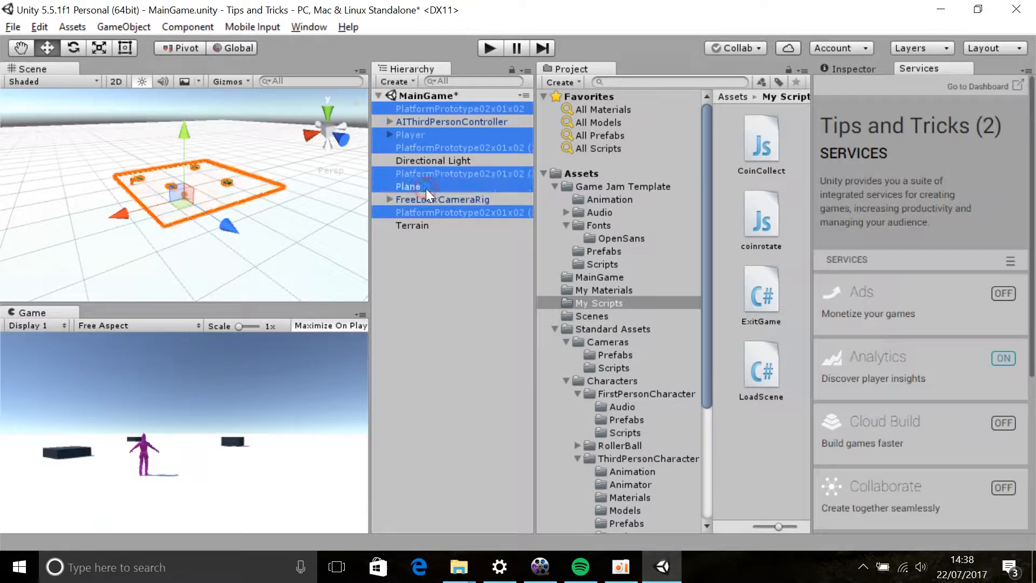
ctrl+click(433, 122)
drag(185, 131, 186, 131)
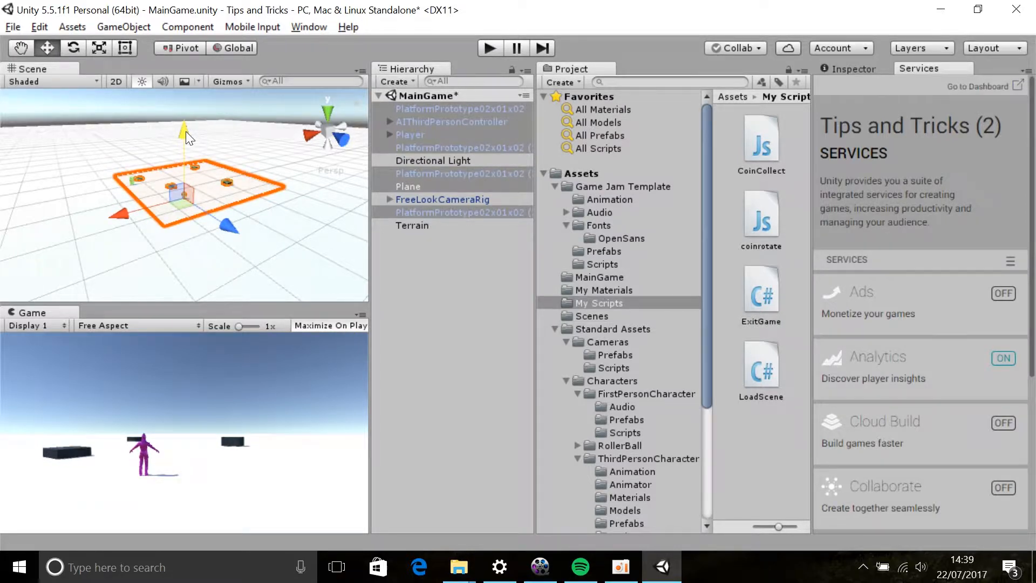
click(165, 234)
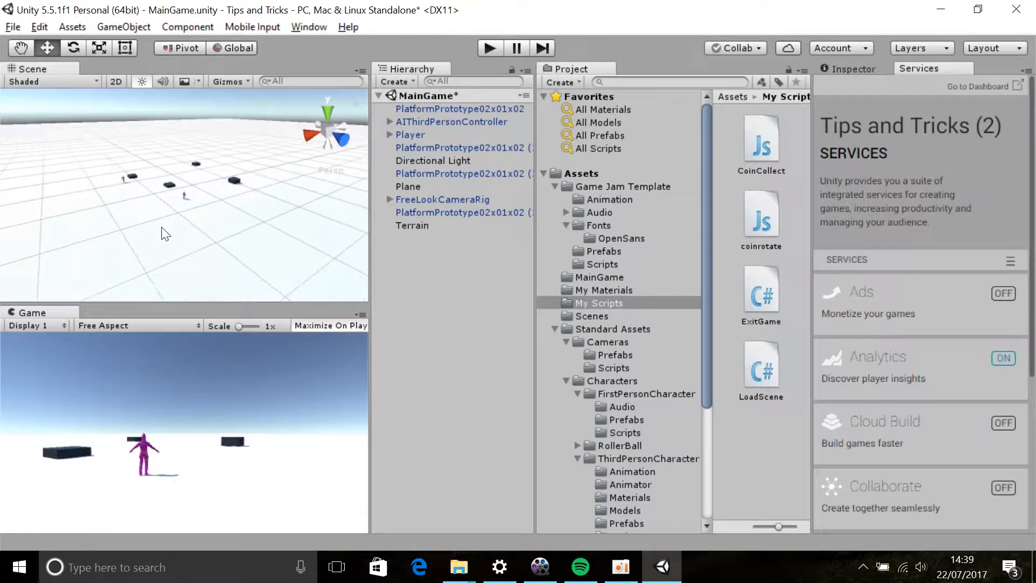
Find the project's materials and apply the pink material from My Materials to the Plane
double_click(413, 184)
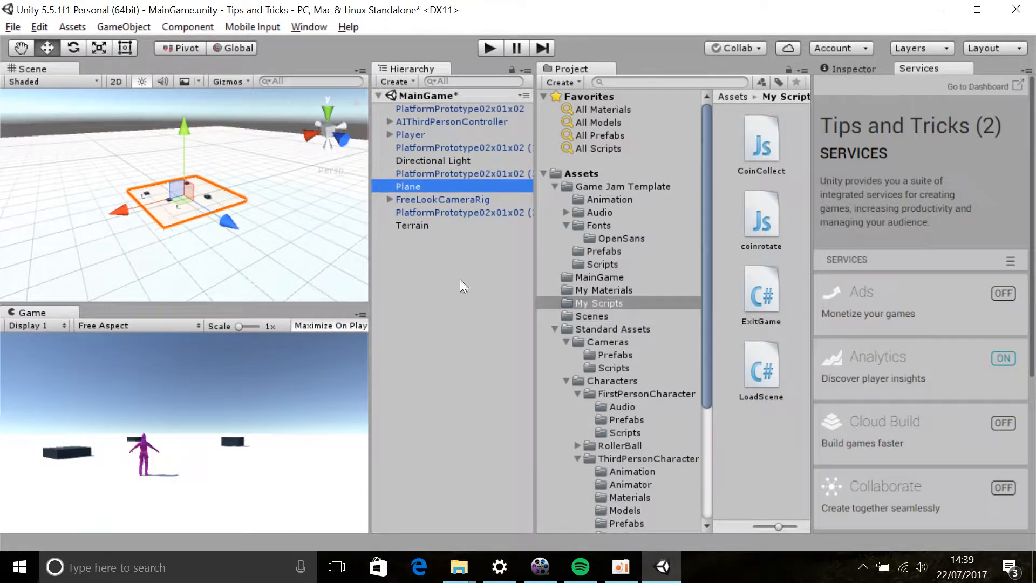
click(650, 80)
text(mater)
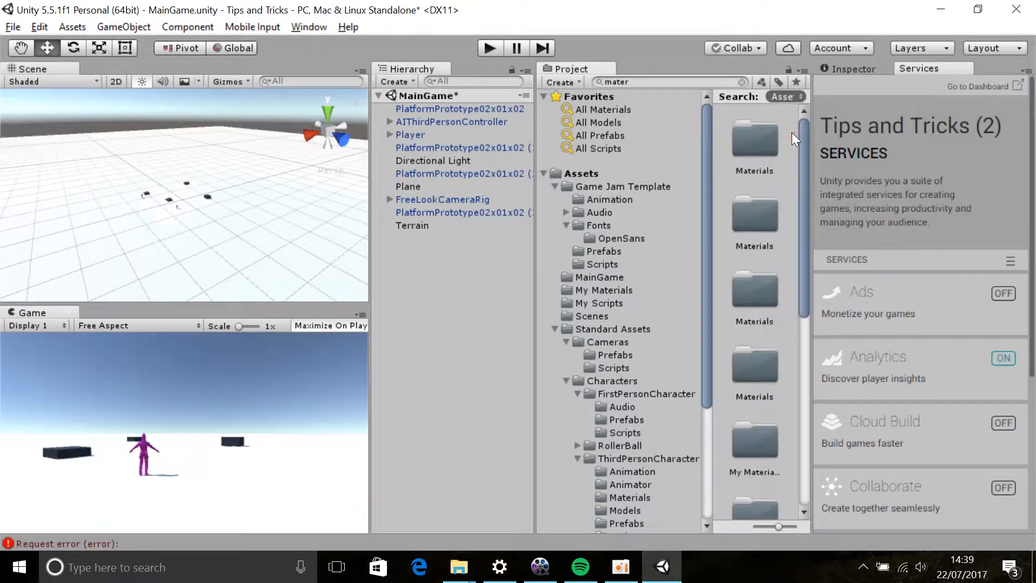
click(780, 134)
double_click(770, 134)
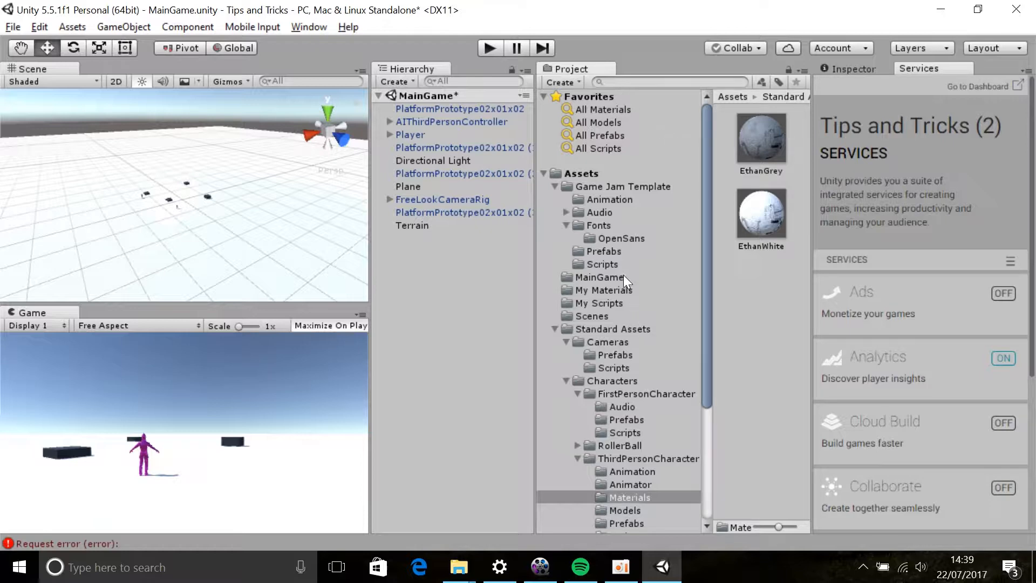
click(622, 291)
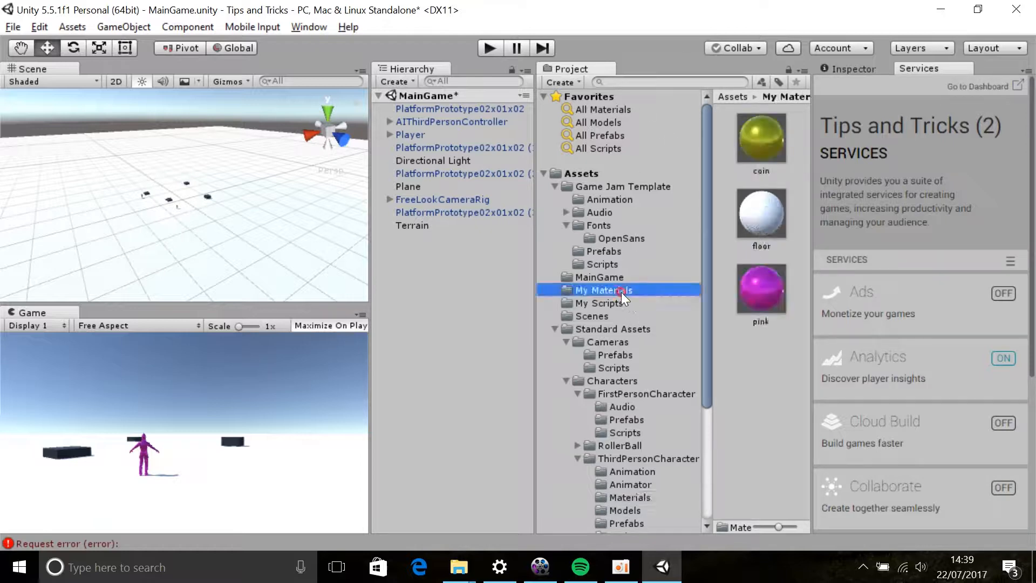
drag(757, 300, 413, 186)
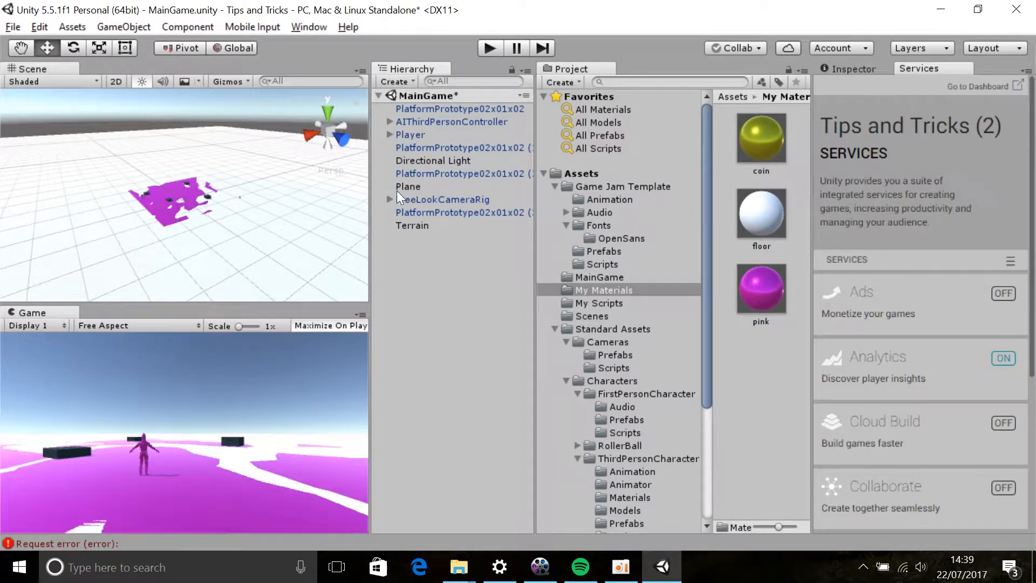
click(174, 227)
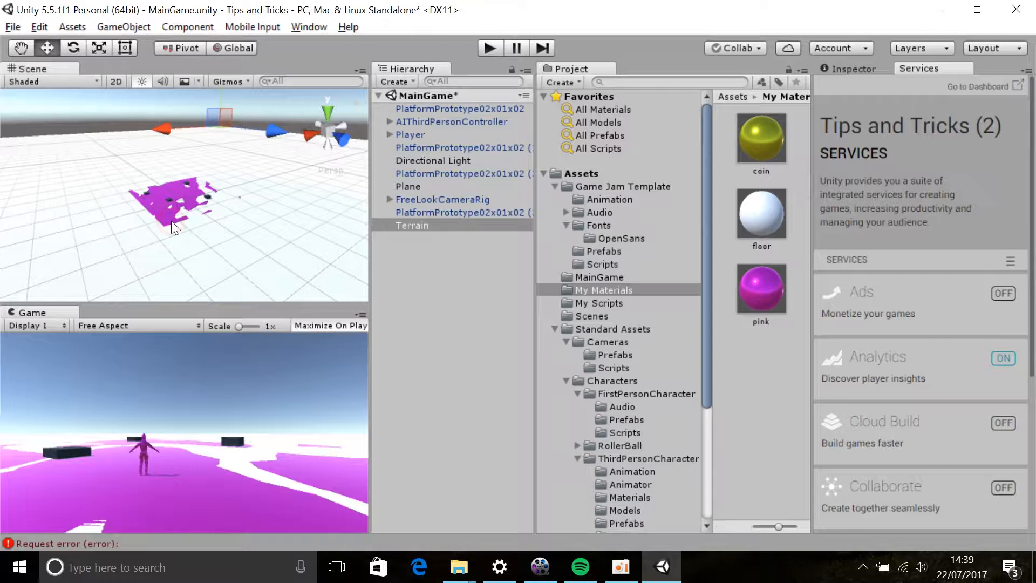
click(170, 221)
click(170, 222)
key(ctrl+z)
click(171, 220)
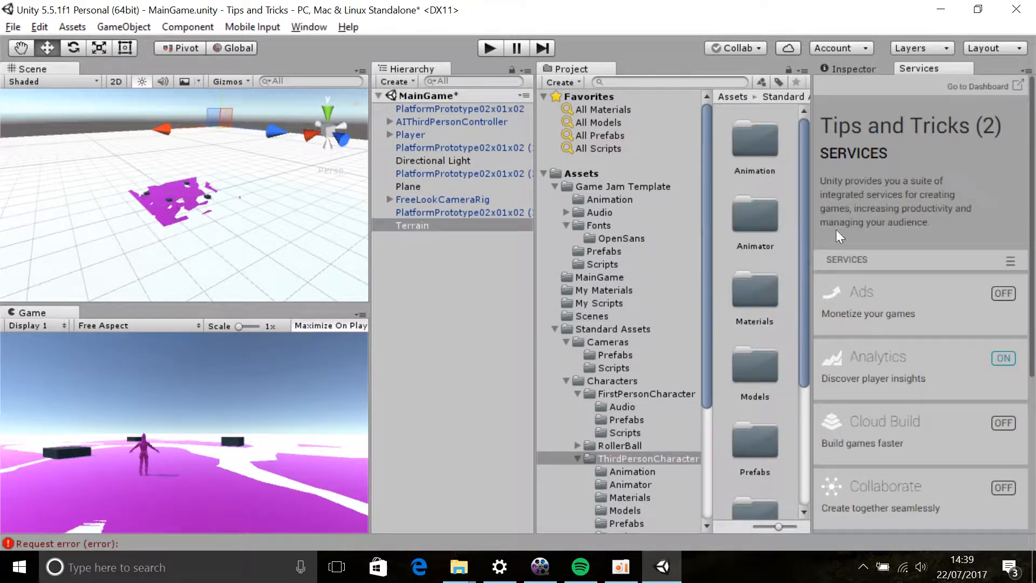
Apply the coin material from My Materials to the Plane
click(401, 187)
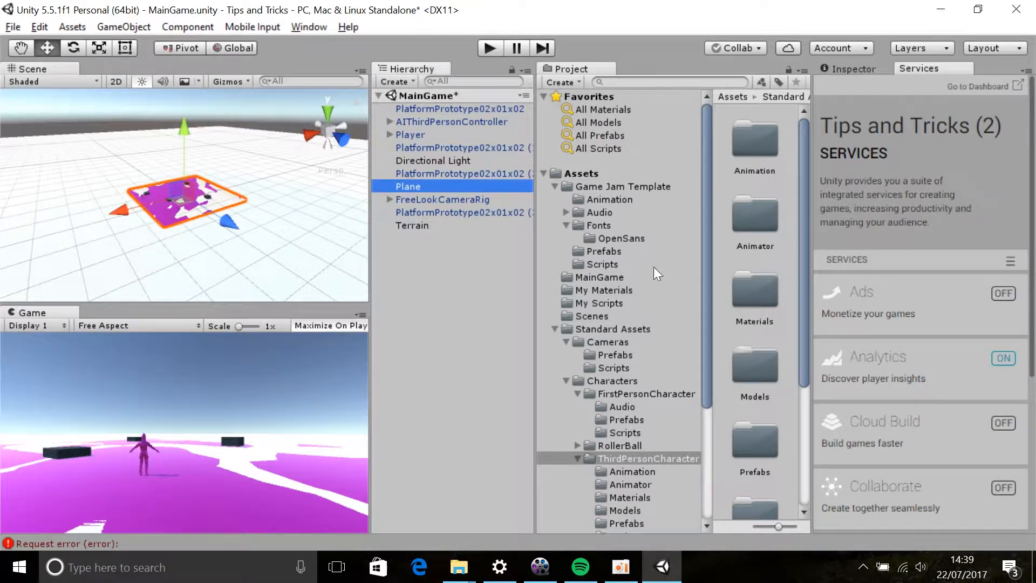
click(616, 291)
drag(753, 143, 394, 186)
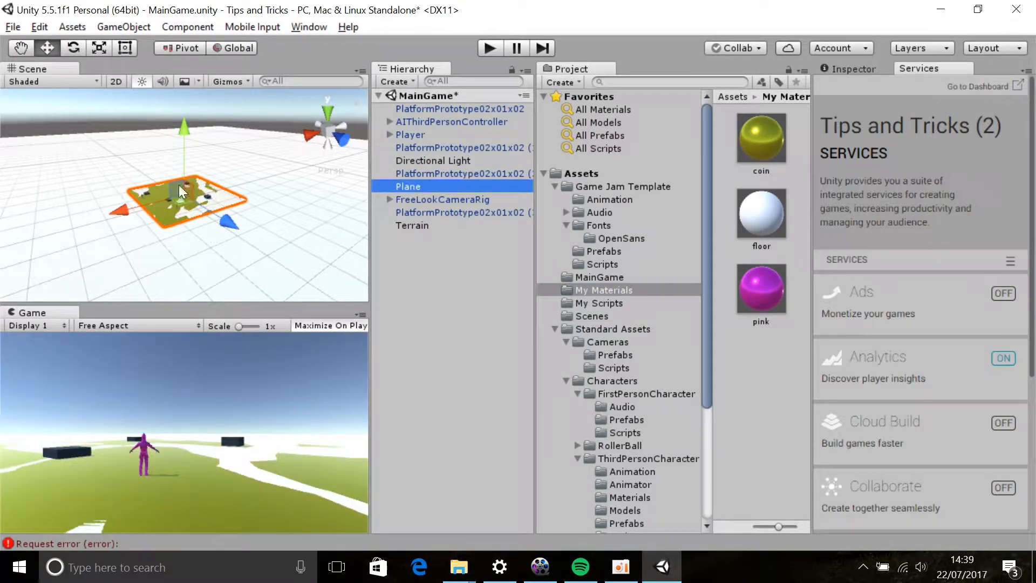
Raise the Plane slightly so that it sits clear of the terrain surface, and deselect it
click(186, 131)
drag(186, 131, 186, 131)
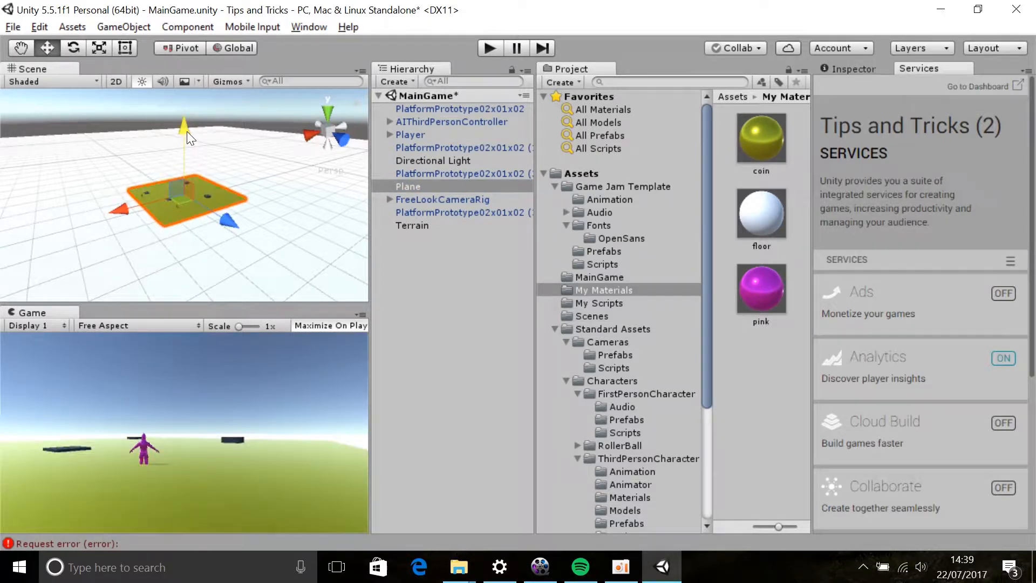
scroll(143, 225, up, 2)
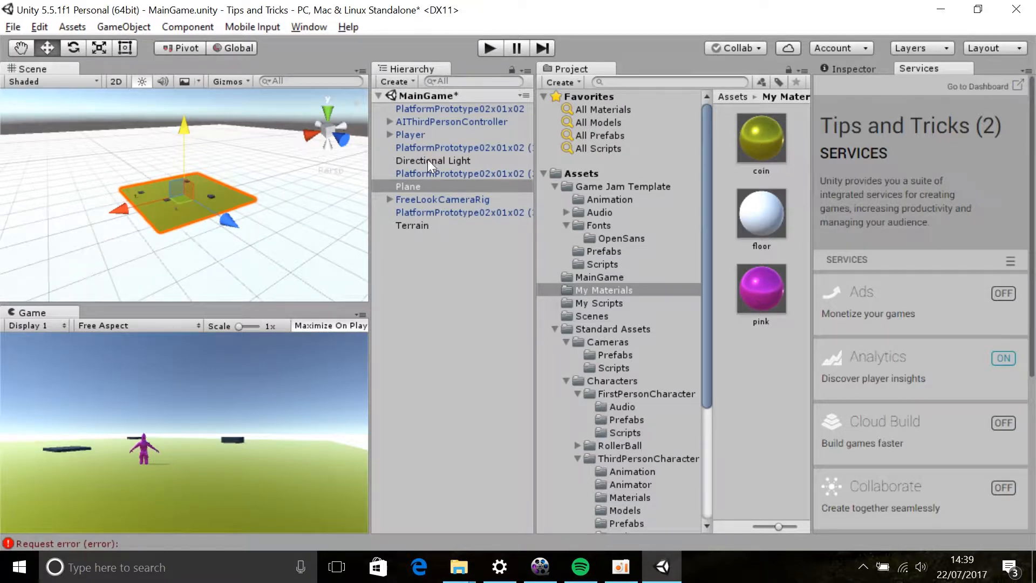
click(458, 258)
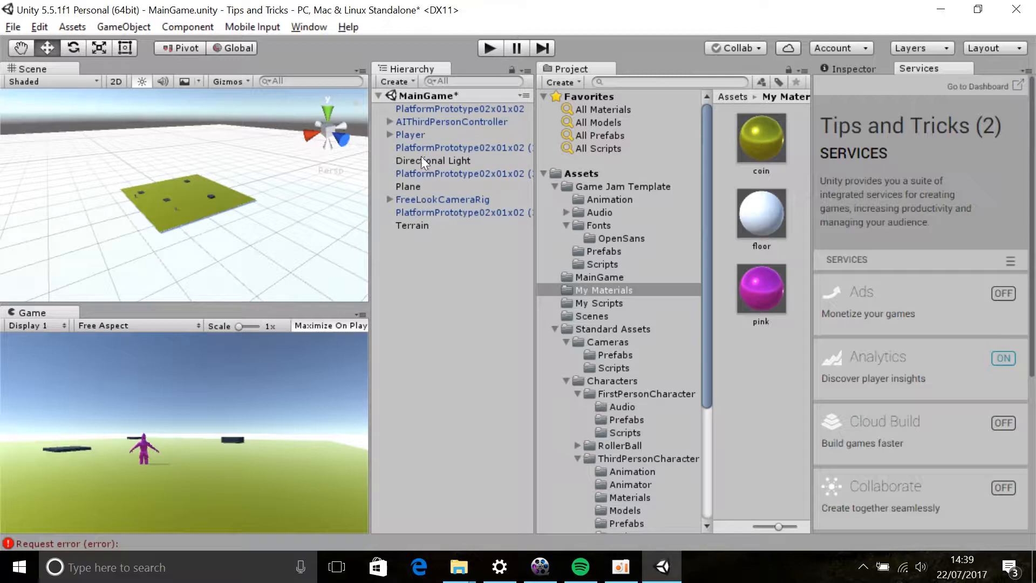
Select the AIThirdPersonController, the Player and the first three platform blocks together, and raise them above the Plane
click(419, 136)
ctrl+click(417, 124)
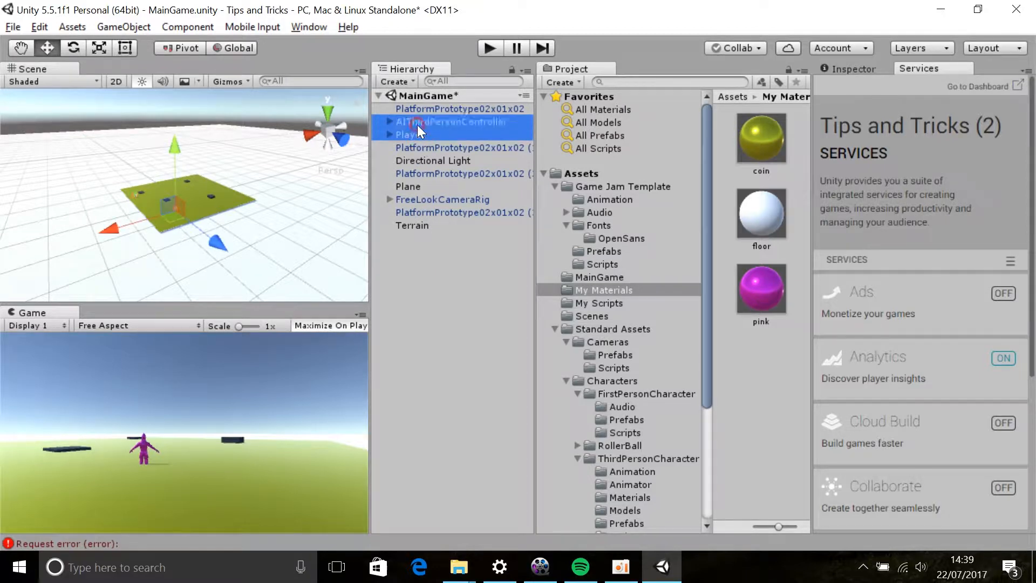
ctrl+click(418, 174)
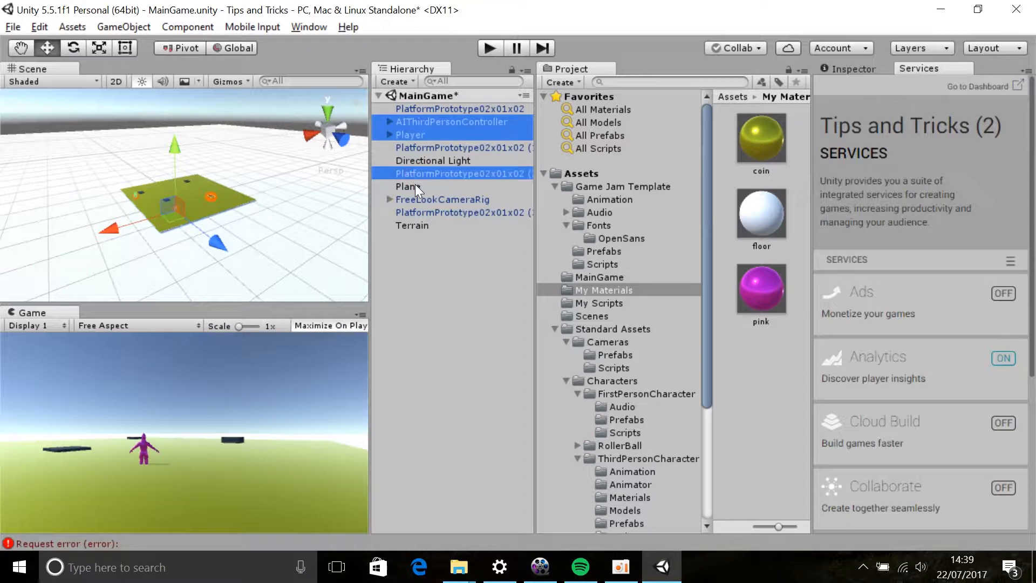
ctrl+click(436, 138)
right_click(435, 138)
click(419, 137)
ctrl+click(419, 137)
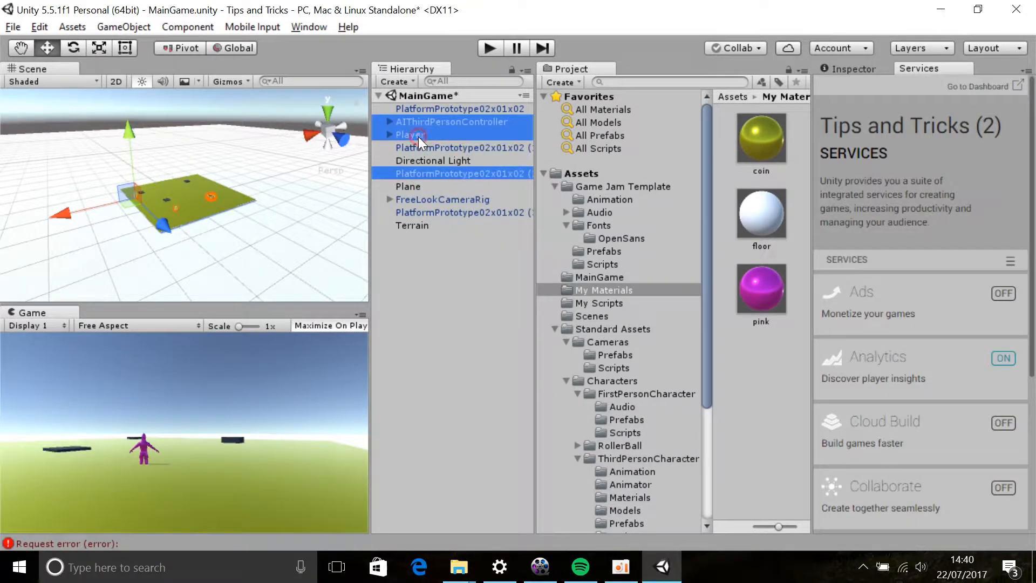
ctrl+click(418, 148)
ctrl+click(418, 109)
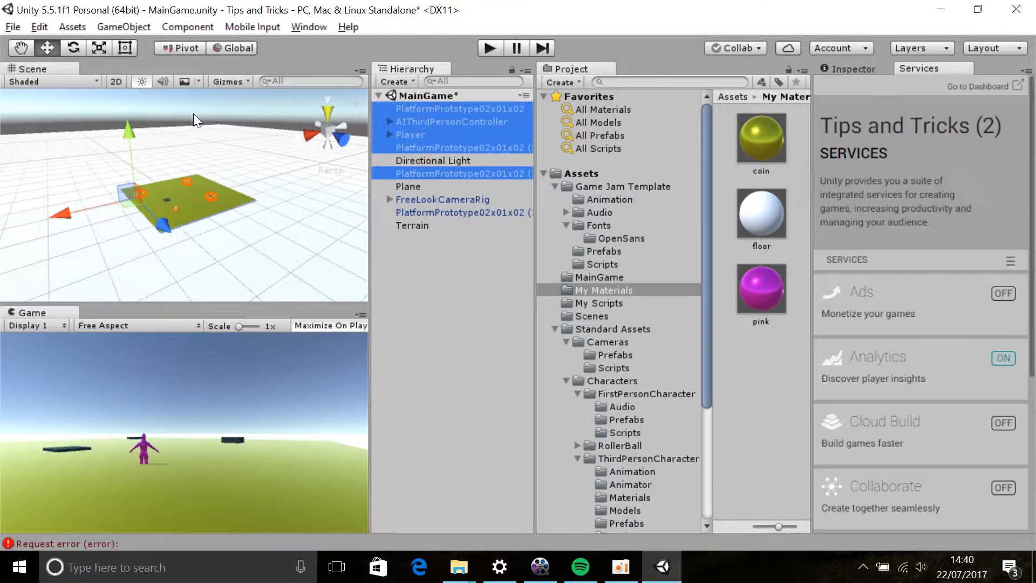
drag(132, 131, 134, 130)
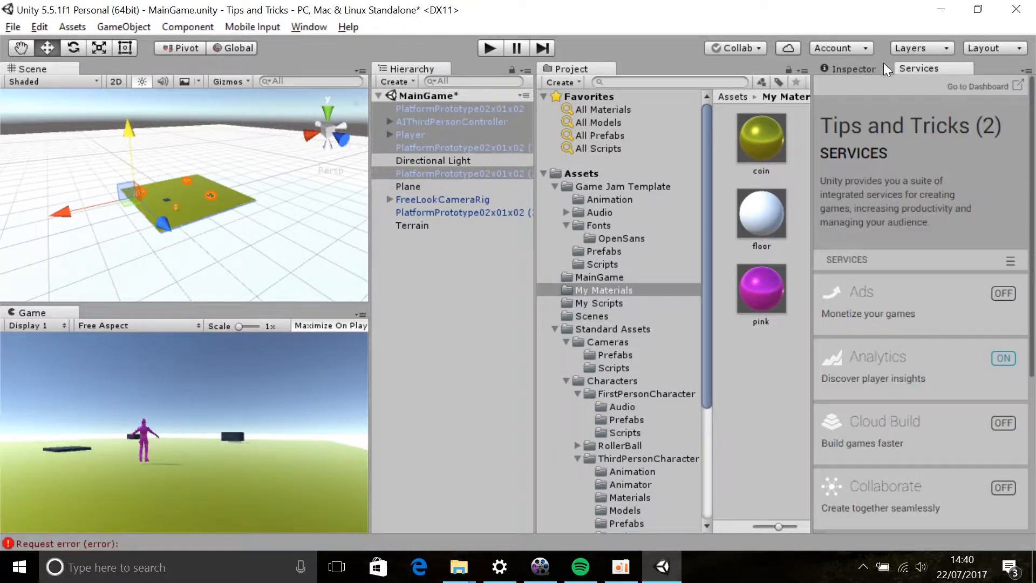
Set the Y position of the selected characters and platform blocks to 0.39, and deselect them
click(868, 71)
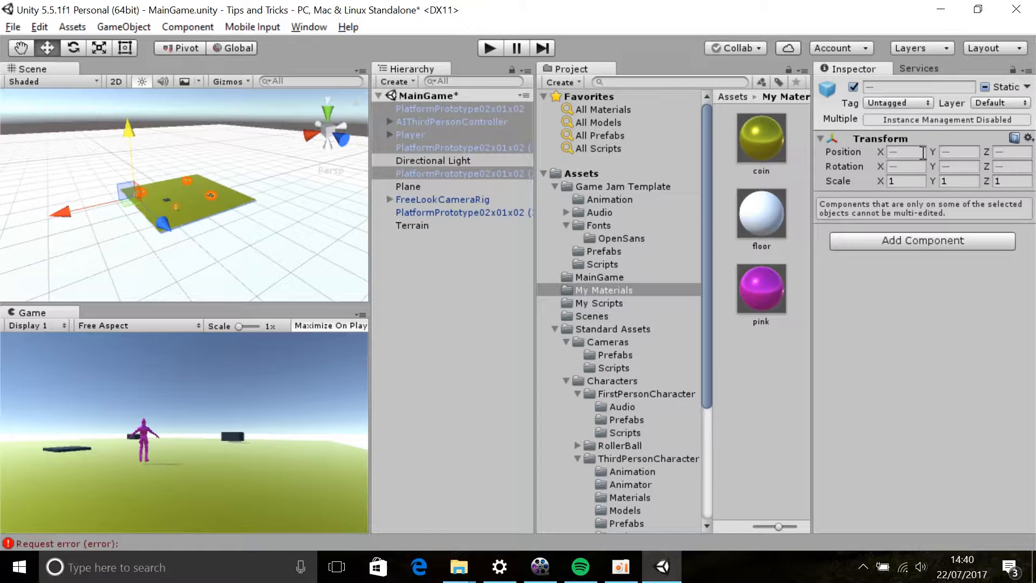
drag(933, 155, 927, 154)
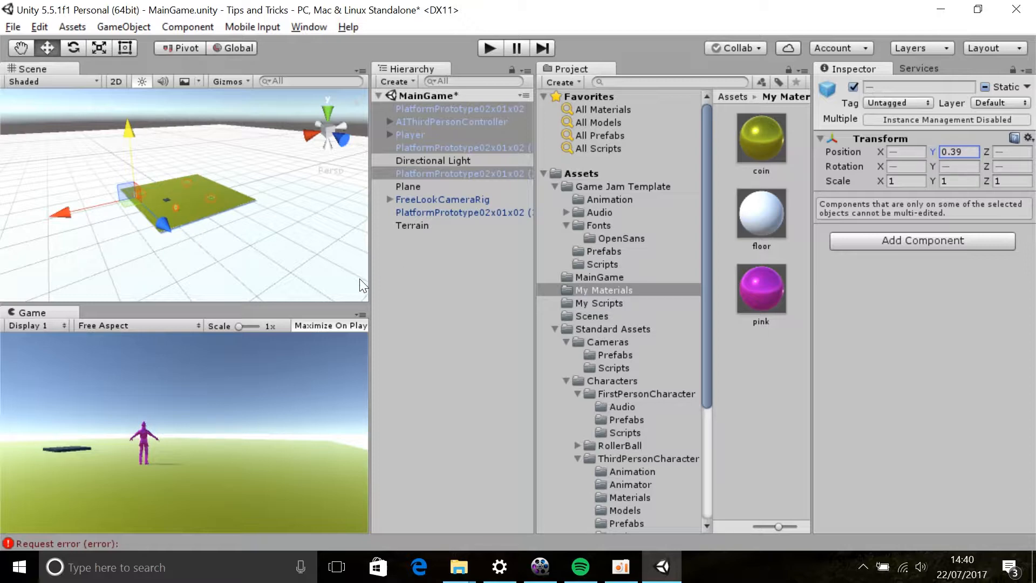
click(466, 277)
Select only the first three platform blocks and raise them to a Y position of 1.2
click(445, 124)
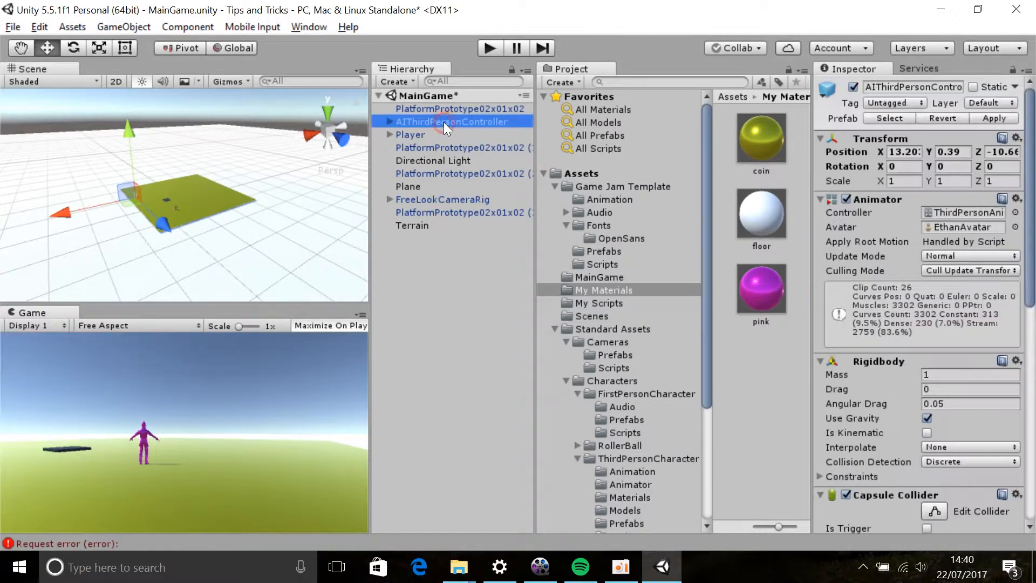
click(436, 109)
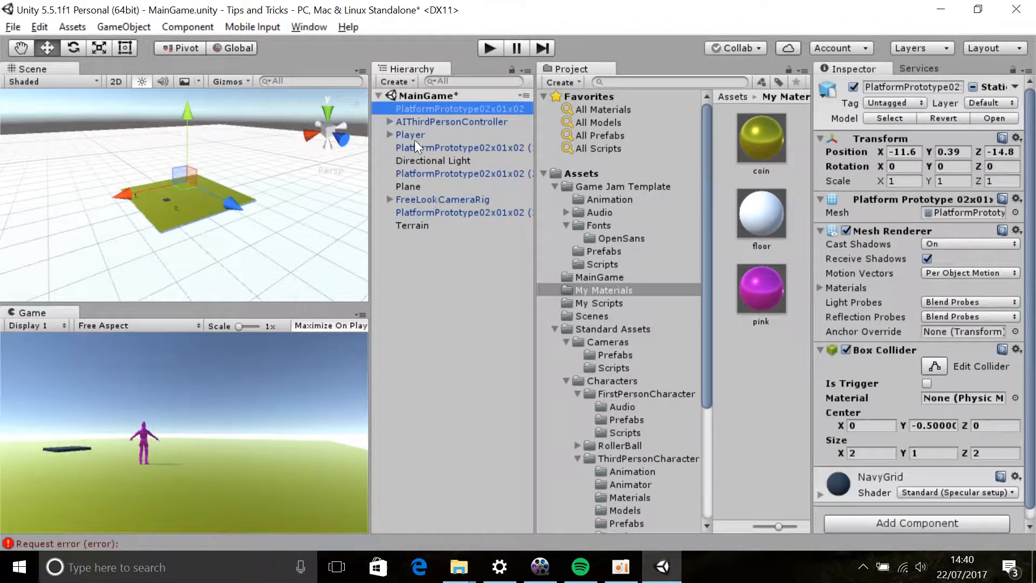
ctrl+click(446, 174)
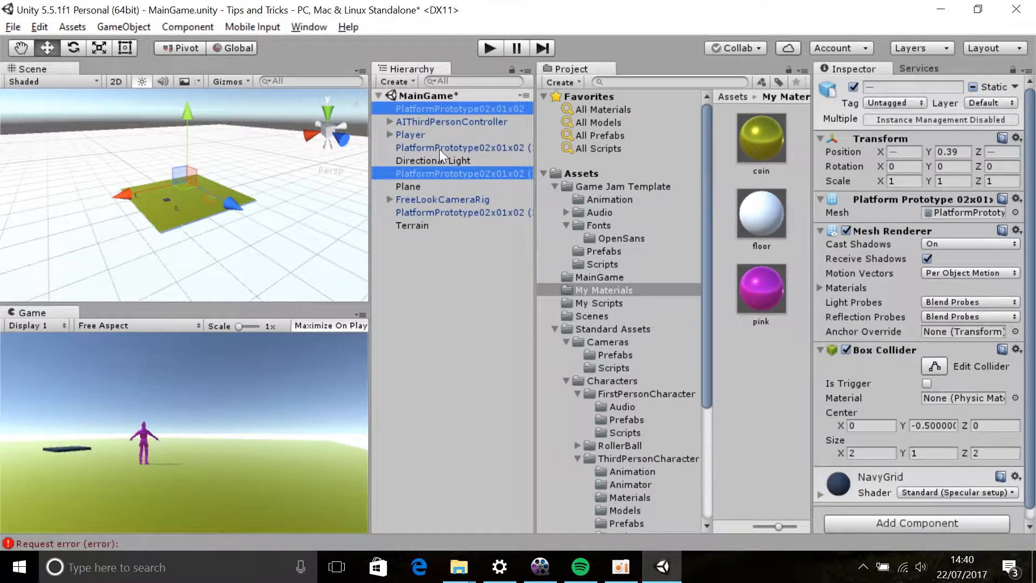
ctrl+click(440, 147)
drag(188, 116, 190, 117)
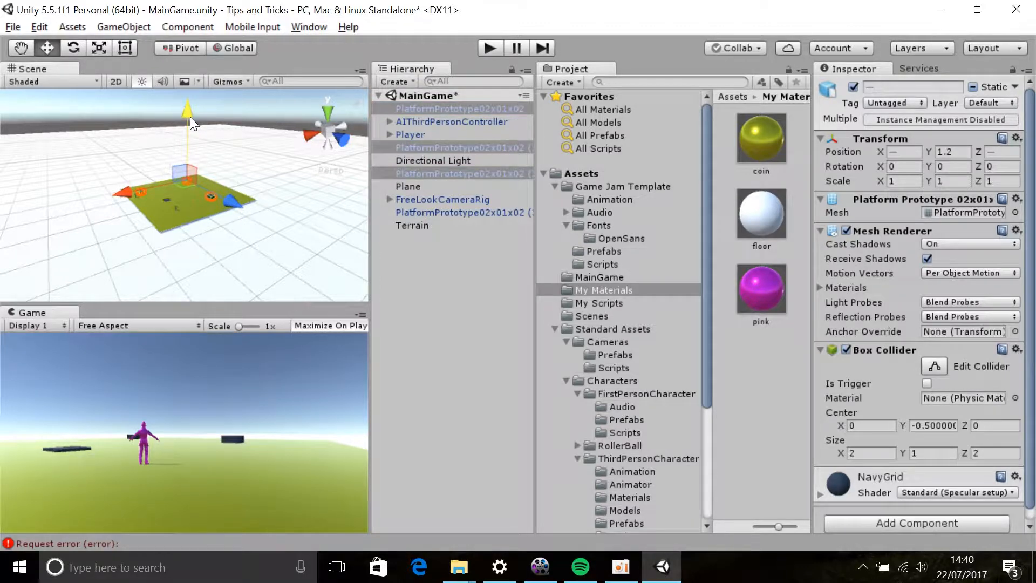
Sculpt tall peaks and ridges on the Terrain around the near sides of the Plane with Raise / Lower Terrain, using the smallest soft round brush
click(76, 139)
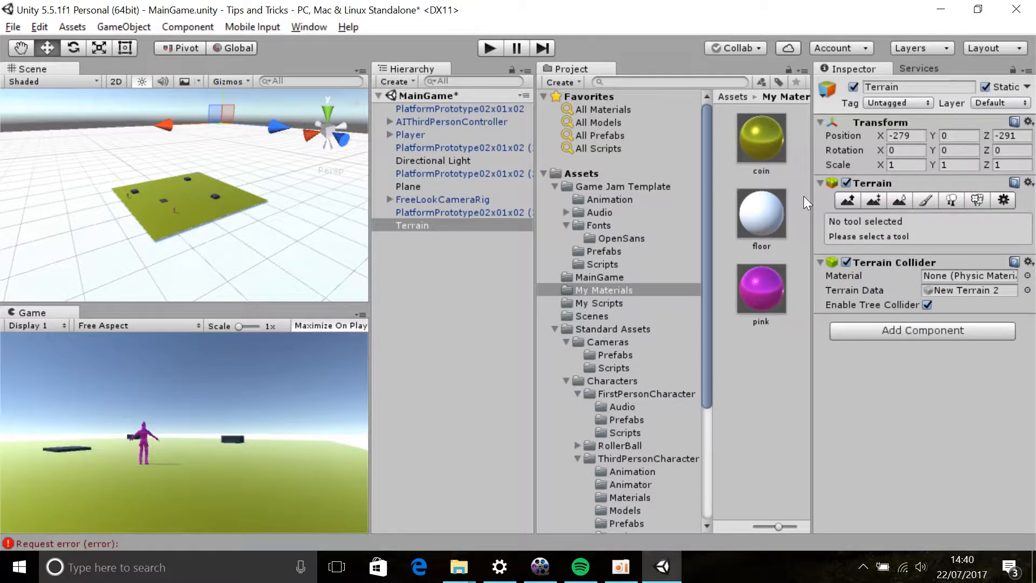
click(847, 201)
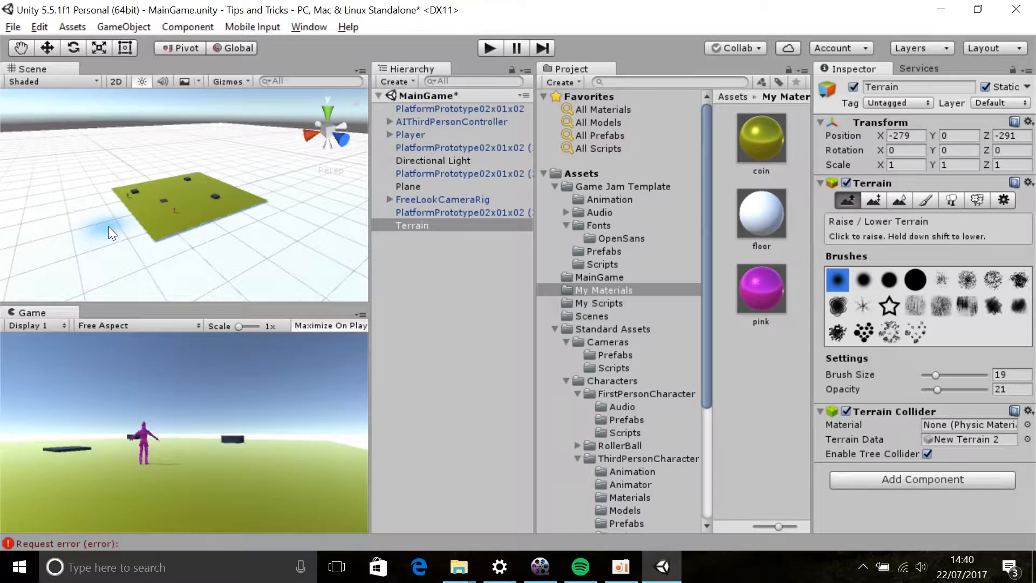
scroll(108, 226, down, 5)
mouse_move(47, 209)
mouse_down()
mouse_move(69, 251)
mouse_move(47, 198)
mouse_up()
click(80, 165)
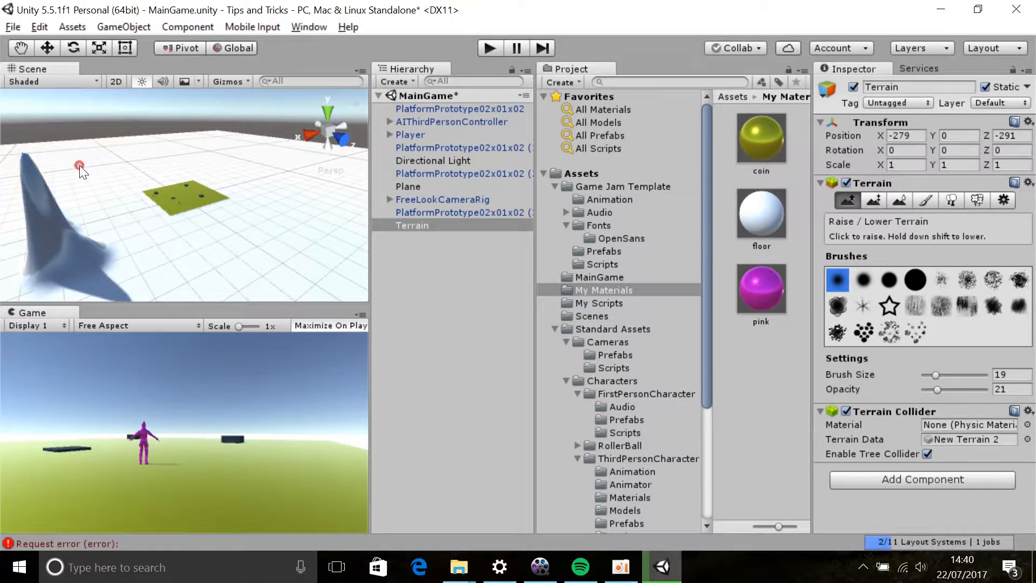
drag(75, 164, 75, 160)
mouse_move(73, 154)
mouse_down()
mouse_move(67, 208)
mouse_move(69, 177)
mouse_move(106, 245)
mouse_move(191, 265)
mouse_move(163, 282)
mouse_move(255, 246)
mouse_move(312, 205)
mouse_move(300, 263)
mouse_move(342, 219)
mouse_move(364, 248)
mouse_move(226, 287)
mouse_move(53, 305)
mouse_move(22, 243)
mouse_move(85, 267)
mouse_move(98, 287)
mouse_move(297, 211)
mouse_up()
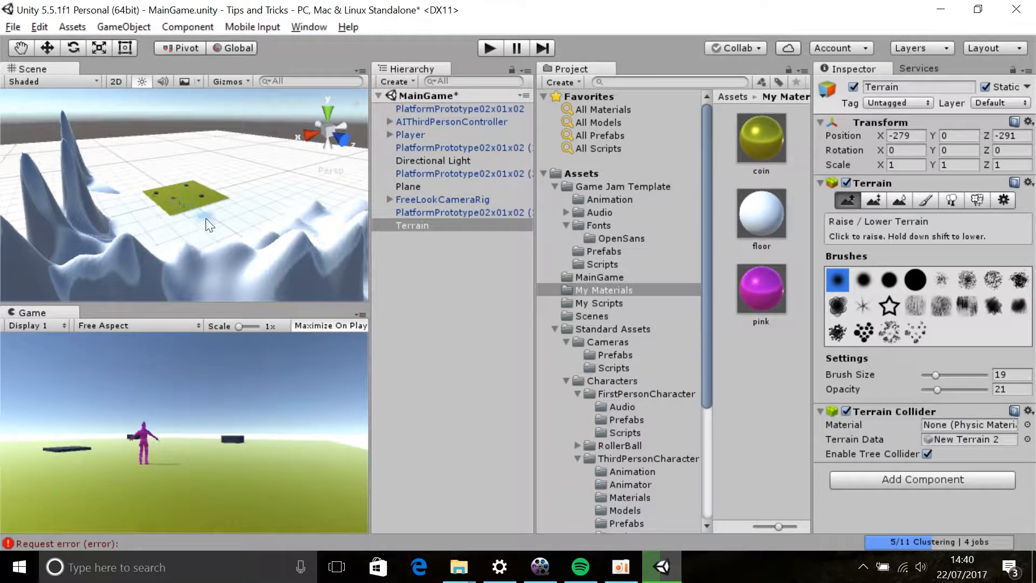
Switch to the solid round brush and raise more terrain along the near edge and beside the tall peaks beyond the Plane
click(916, 279)
drag(337, 187, 324, 206)
scroll(192, 219, up, 3)
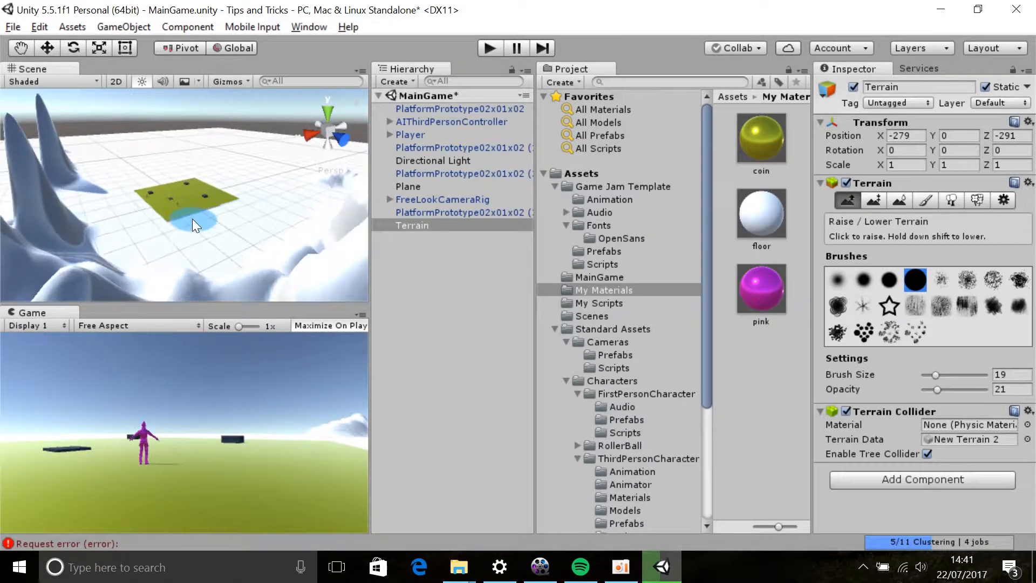
drag(365, 233, 113, 257)
scroll(113, 259, down, 5)
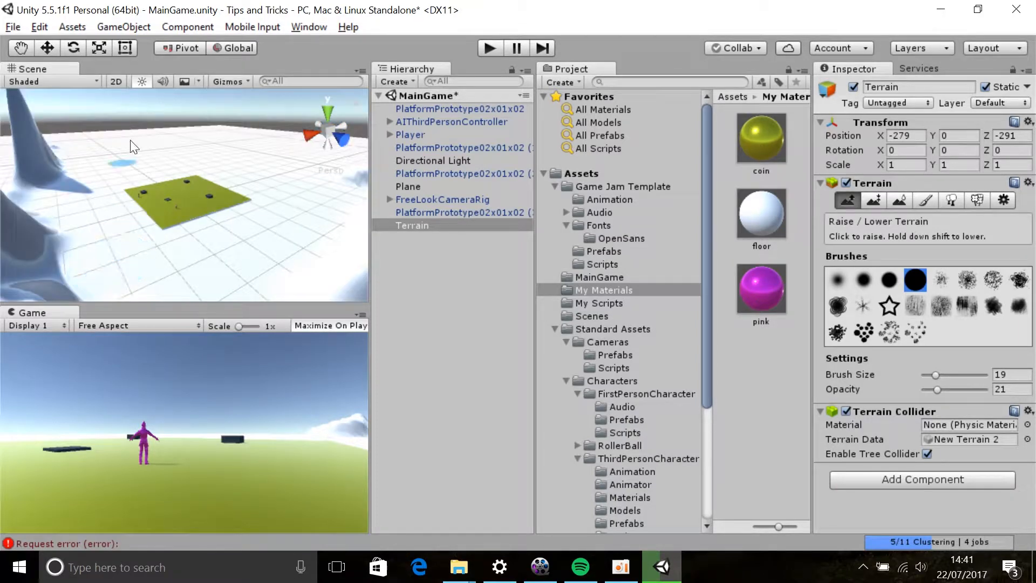
mouse_move(118, 160)
mouse_down()
mouse_move(79, 158)
mouse_move(79, 168)
mouse_up()
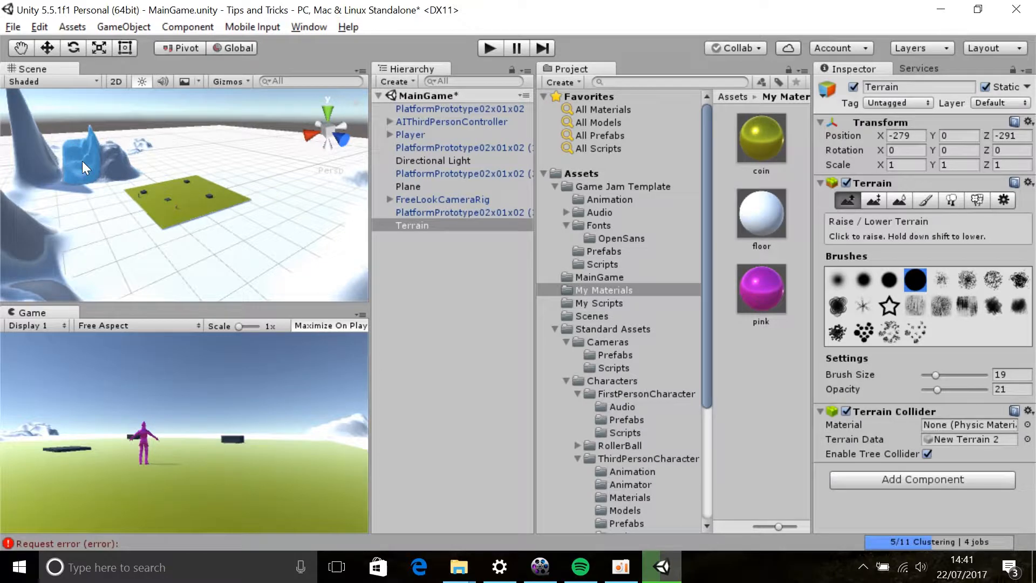
Choose the clustered-dots brush and raise small rocky bumps along the near edge and around the base of the existing peaks
click(889, 305)
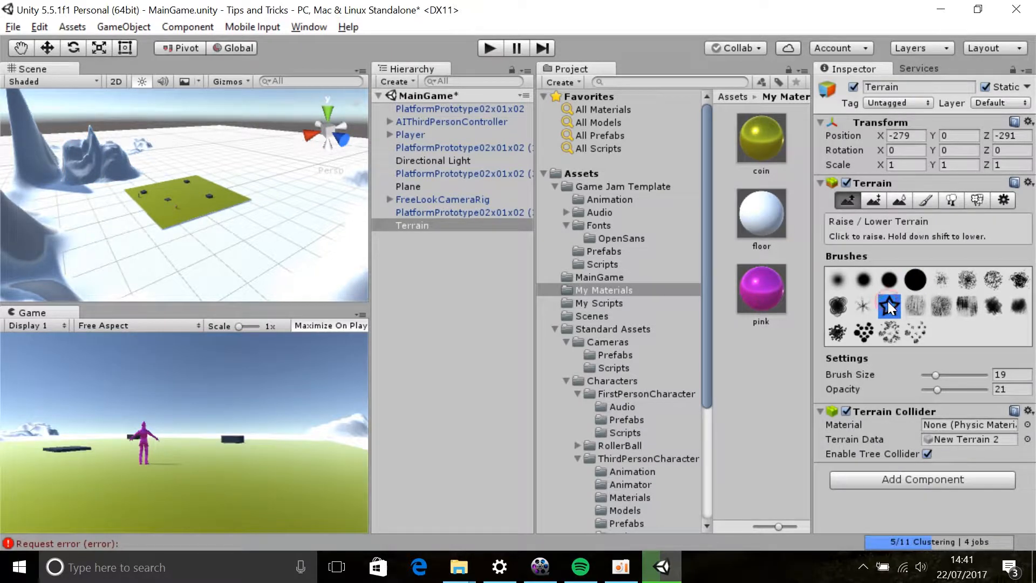
click(864, 331)
drag(286, 270, 250, 272)
mouse_move(163, 273)
mouse_down()
mouse_move(78, 267)
mouse_move(39, 231)
mouse_up()
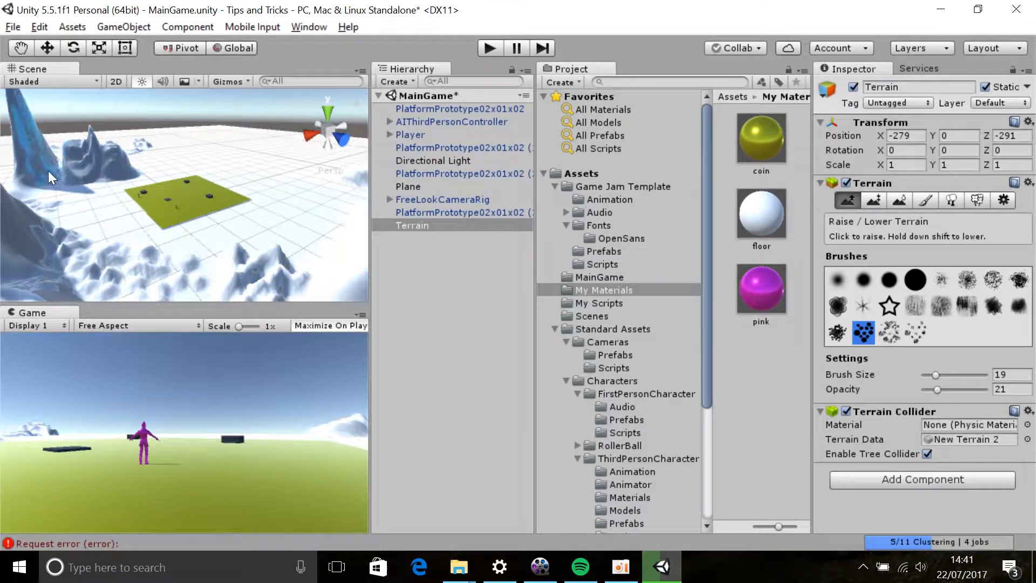
drag(8, 183, 37, 196)
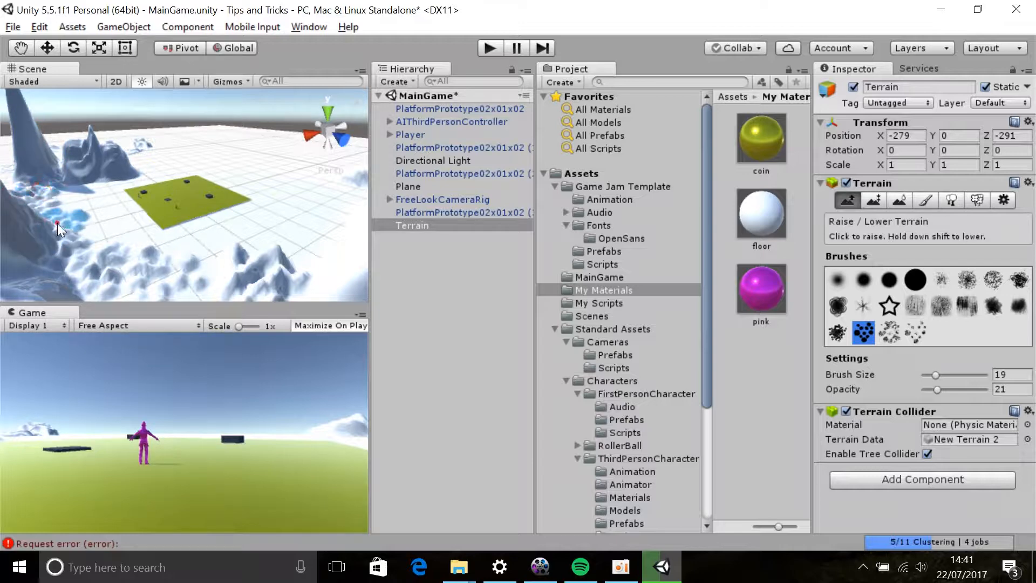
Try raising steep spikes at the near corner of the terrain with the clustered-dots brush, and undo the stroke
mouse_move(322, 265)
mouse_down()
mouse_move(349, 205)
mouse_move(250, 218)
mouse_move(268, 246)
mouse_up()
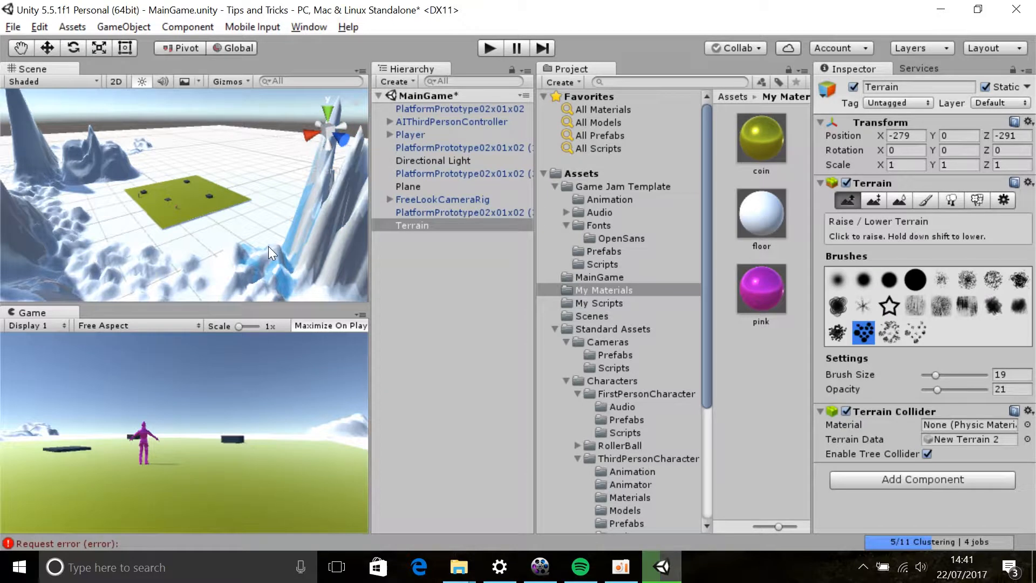
key(ctrl+z)
click(138, 162)
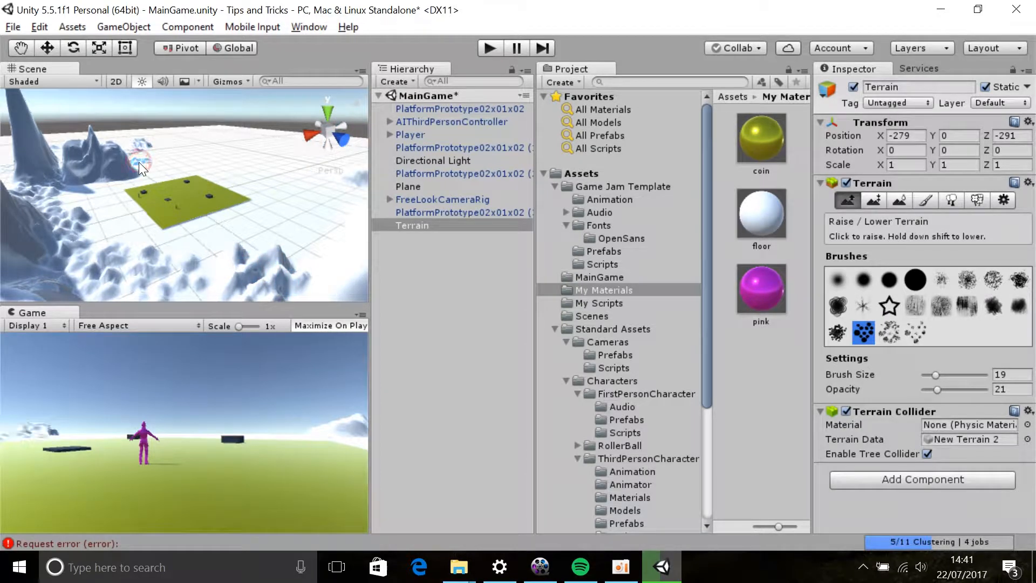
Choose the vertical-streak brush and raise jagged mountains along the remaining open sides of the Plane
click(915, 306)
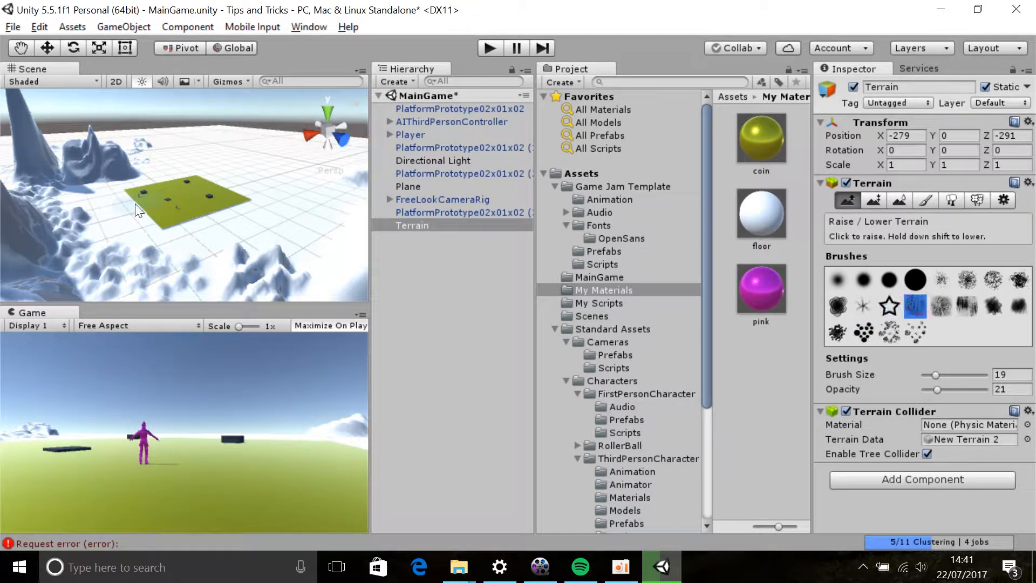
mouse_move(189, 155)
mouse_down()
mouse_move(234, 152)
mouse_move(169, 157)
mouse_move(163, 146)
mouse_move(143, 158)
mouse_move(176, 149)
mouse_move(280, 178)
mouse_move(228, 153)
mouse_move(274, 161)
mouse_move(312, 179)
mouse_move(326, 209)
mouse_move(340, 187)
mouse_move(331, 243)
mouse_move(295, 270)
mouse_move(341, 248)
mouse_move(280, 160)
mouse_move(345, 167)
mouse_up()
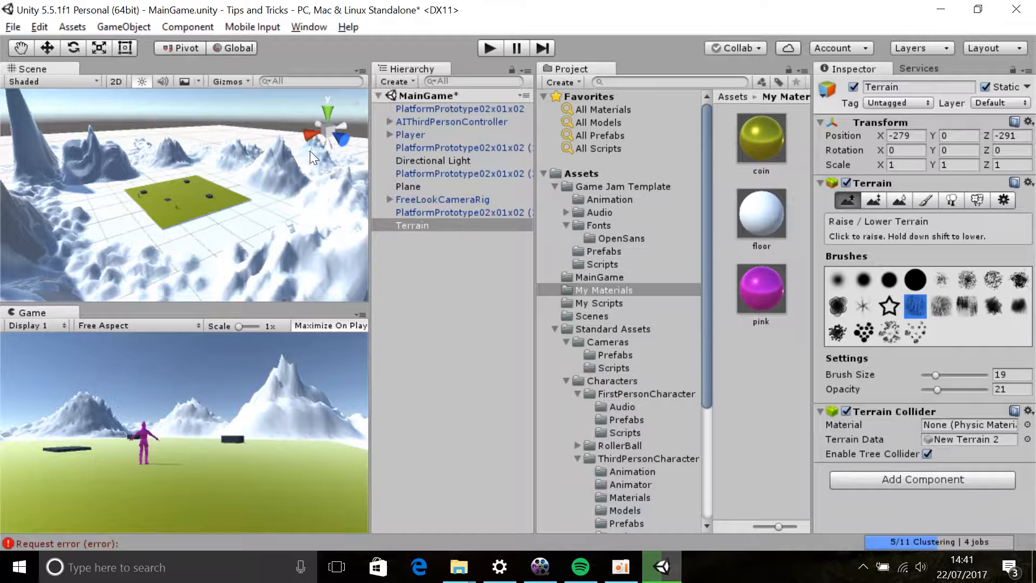
mouse_move(241, 143)
mouse_down()
mouse_move(160, 147)
mouse_move(179, 147)
mouse_move(170, 143)
mouse_up()
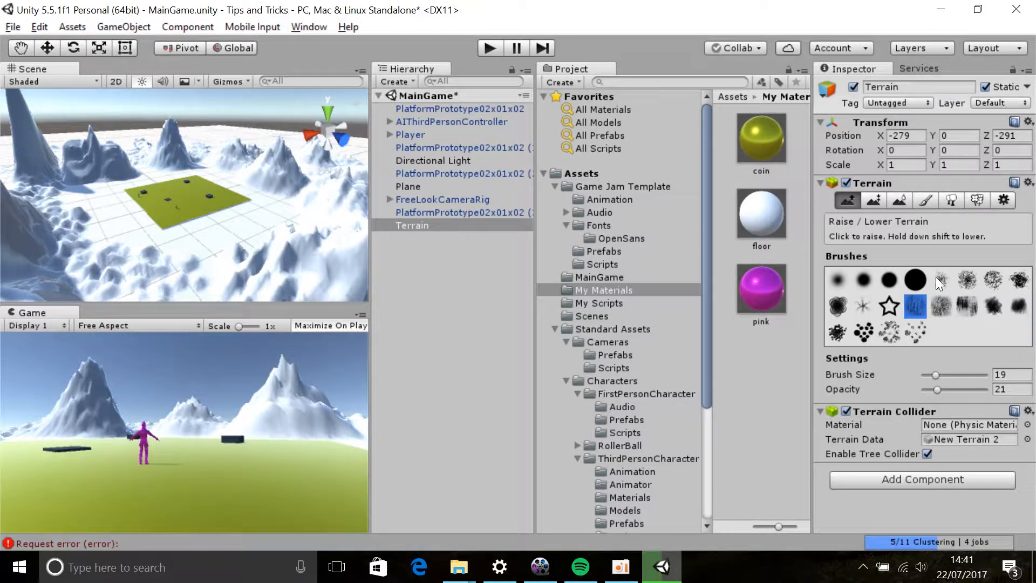
Set the brush size to 80, try the streak brush on the terrain behind the mountains, and undo the stroke
drag(944, 371, 981, 369)
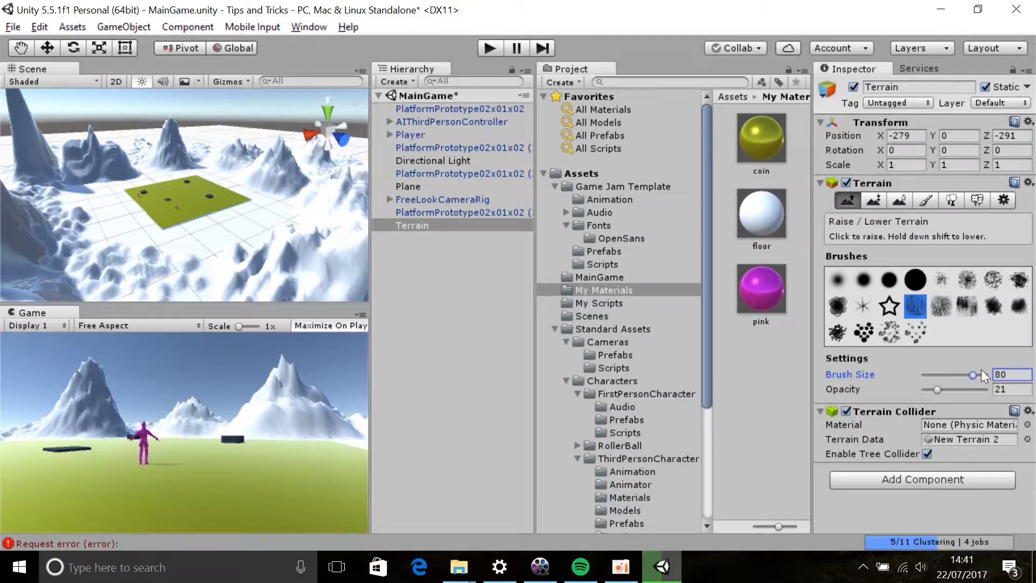
click(225, 138)
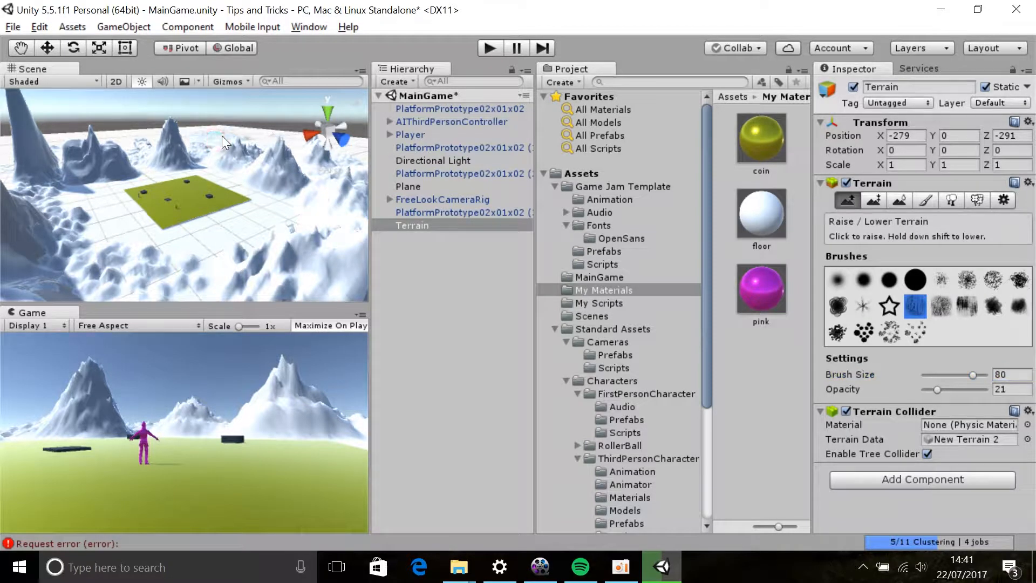
mouse_move(234, 132)
mouse_down()
mouse_move(196, 127)
mouse_move(277, 134)
mouse_move(218, 115)
mouse_move(264, 122)
mouse_up()
key(ctrl+z)
Raise a large mountain range beyond the Plane with the third round brush, try enlarging the neighbouring peaks, and undo the last stroke
click(895, 278)
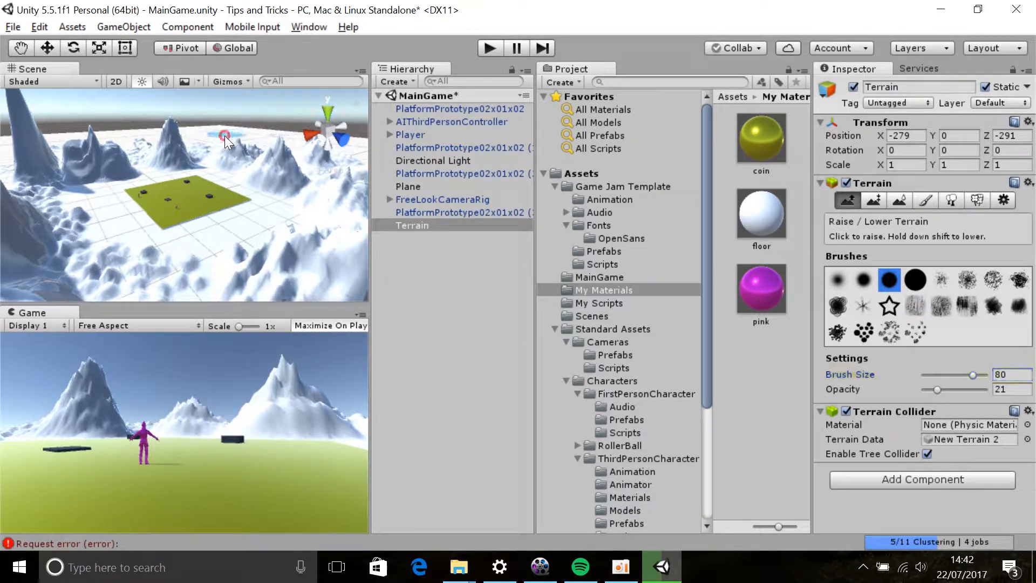
mouse_move(222, 134)
mouse_down()
mouse_move(232, 119)
mouse_move(221, 117)
mouse_move(238, 116)
mouse_move(310, 150)
mouse_move(290, 121)
mouse_move(295, 147)
mouse_up()
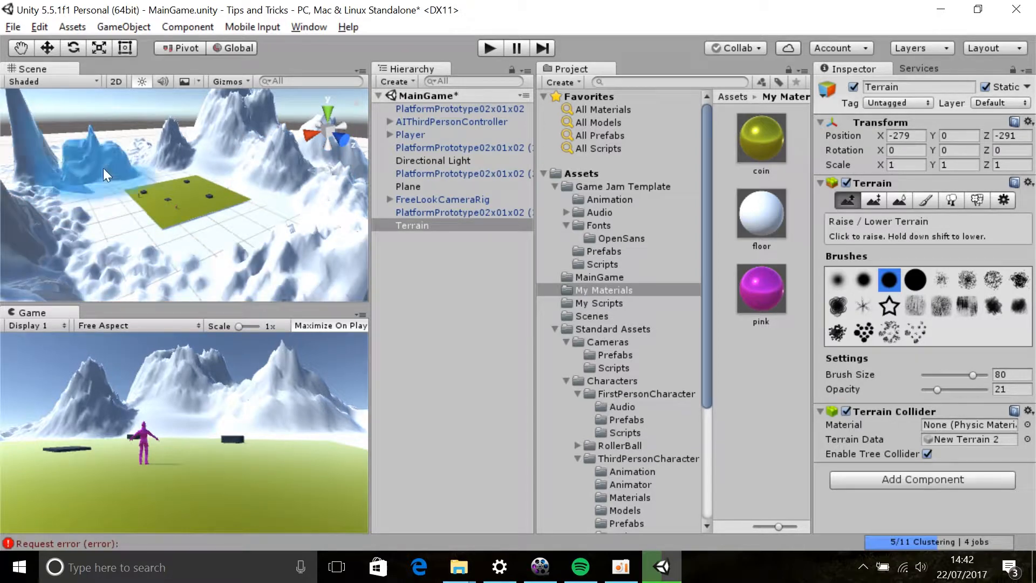
mouse_move(122, 144)
mouse_down()
mouse_move(102, 140)
mouse_move(112, 136)
mouse_up()
key(ctrl+z)
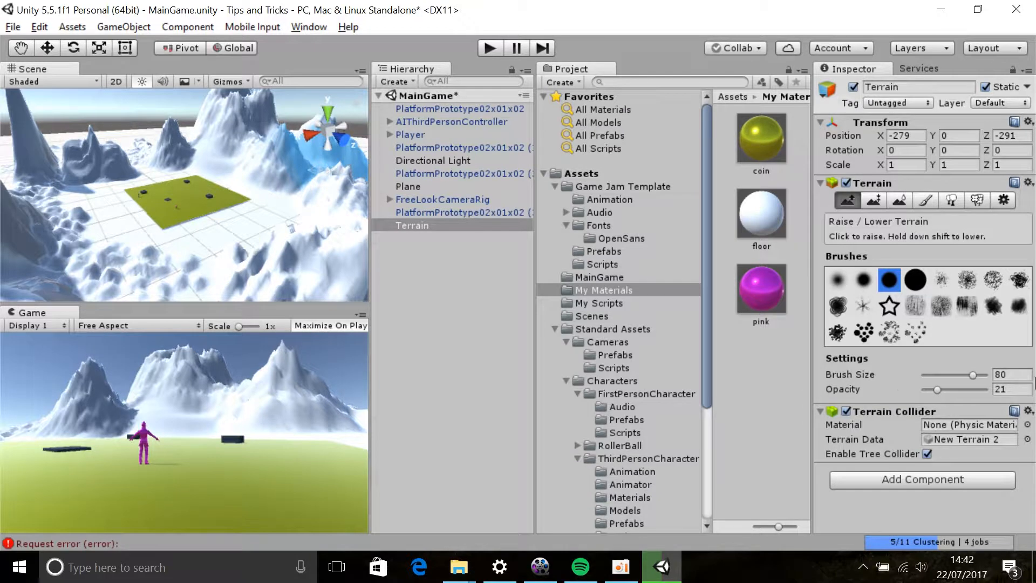
Try the Paint Height tool with the second round brush across the terrain around the Plane
click(874, 201)
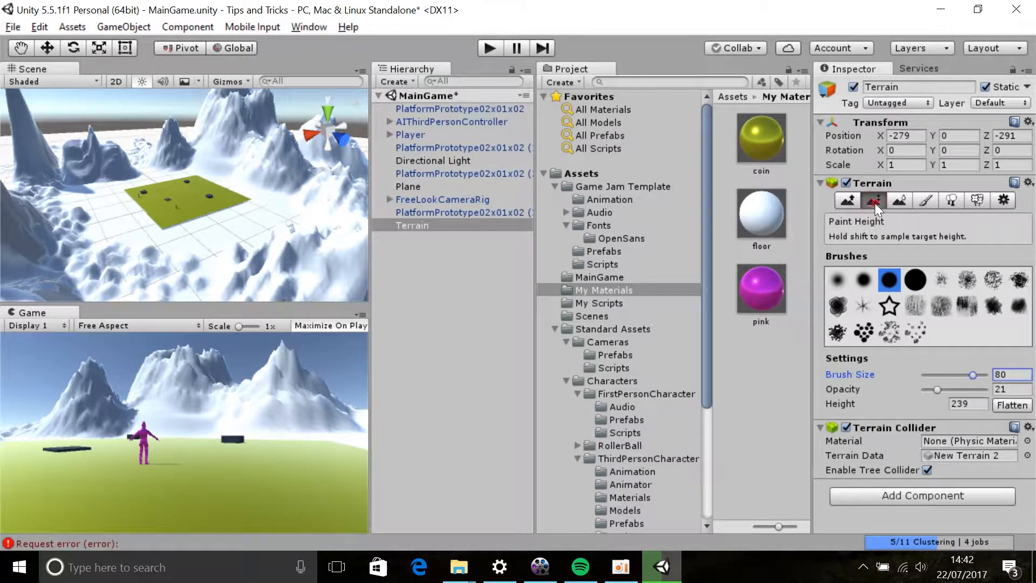
click(854, 278)
drag(311, 262, 81, 287)
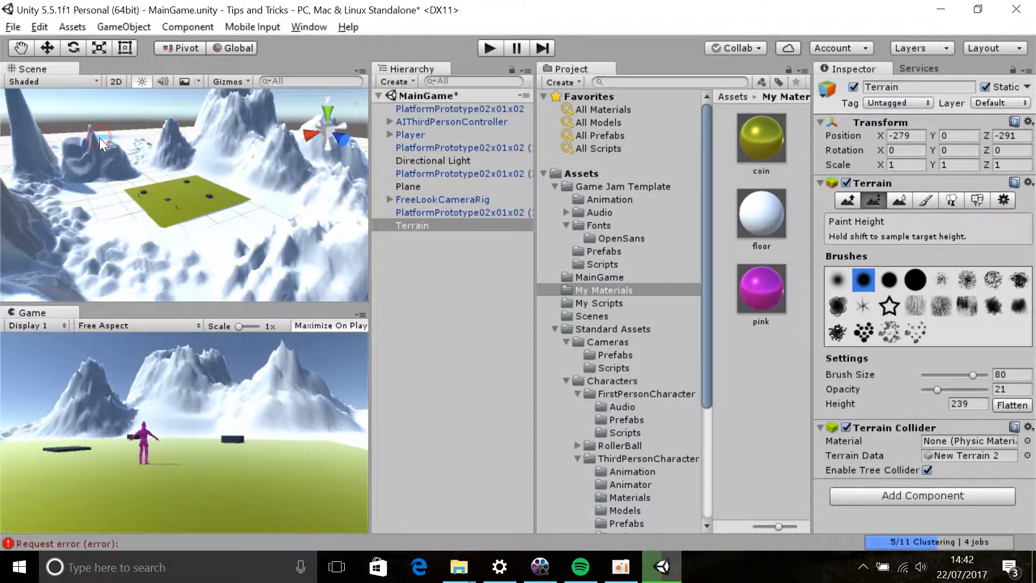
Smooth the jagged mountains on the near side of the Plane using Smooth Height with the third round brush
click(898, 200)
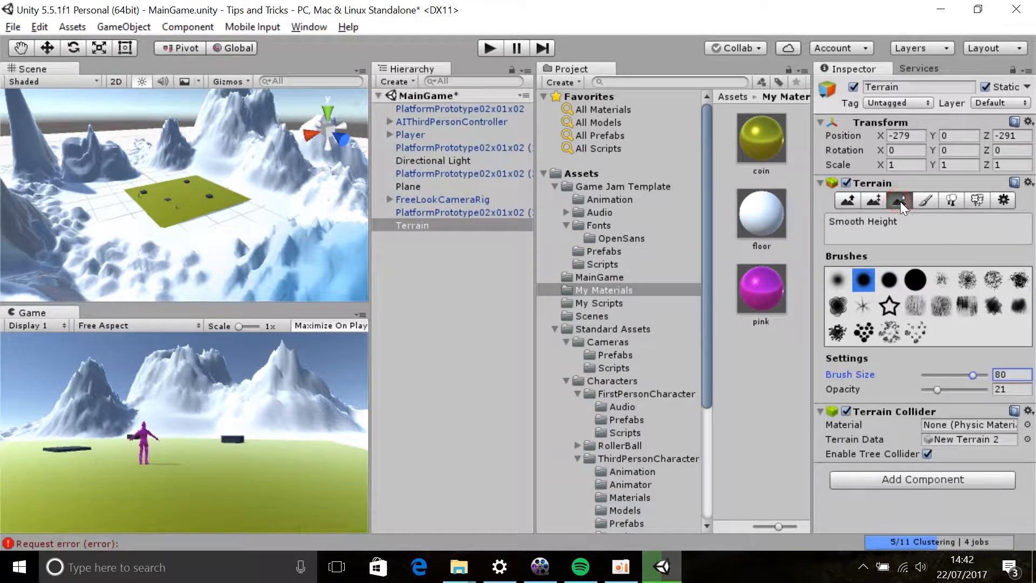
click(901, 272)
click(328, 269)
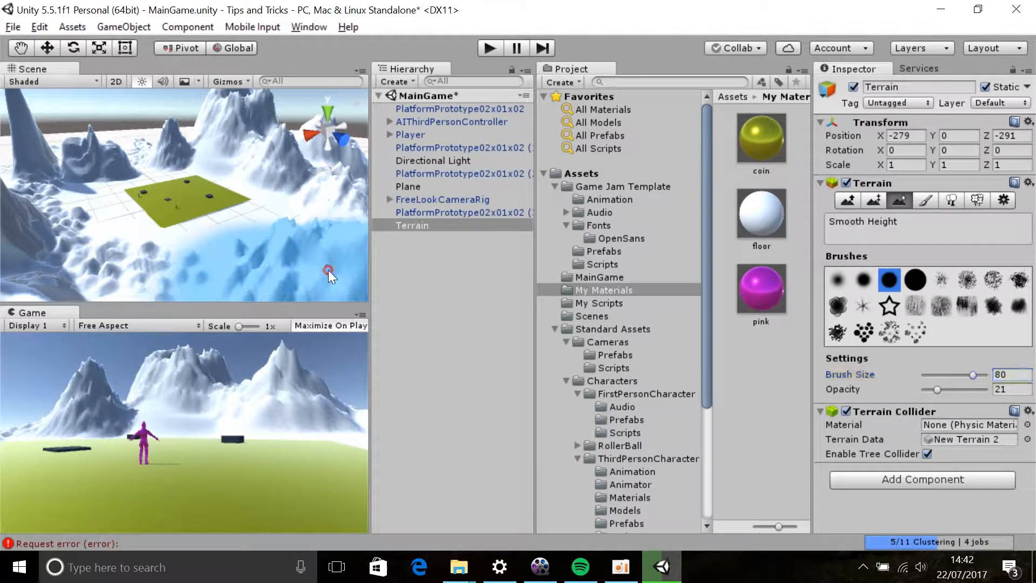
click(262, 274)
Set the brush size to 34 and smooth the remaining near ridges and the large mountain range beyond the Plane
drag(957, 376, 944, 375)
mouse_move(102, 281)
mouse_down()
mouse_move(93, 280)
mouse_move(165, 280)
mouse_move(70, 277)
mouse_move(18, 225)
mouse_move(28, 216)
mouse_move(13, 199)
mouse_move(47, 201)
mouse_move(46, 222)
mouse_move(60, 222)
mouse_move(64, 241)
mouse_move(271, 266)
mouse_move(222, 262)
mouse_up()
mouse_move(279, 140)
mouse_down()
mouse_move(253, 124)
mouse_move(202, 118)
mouse_up()
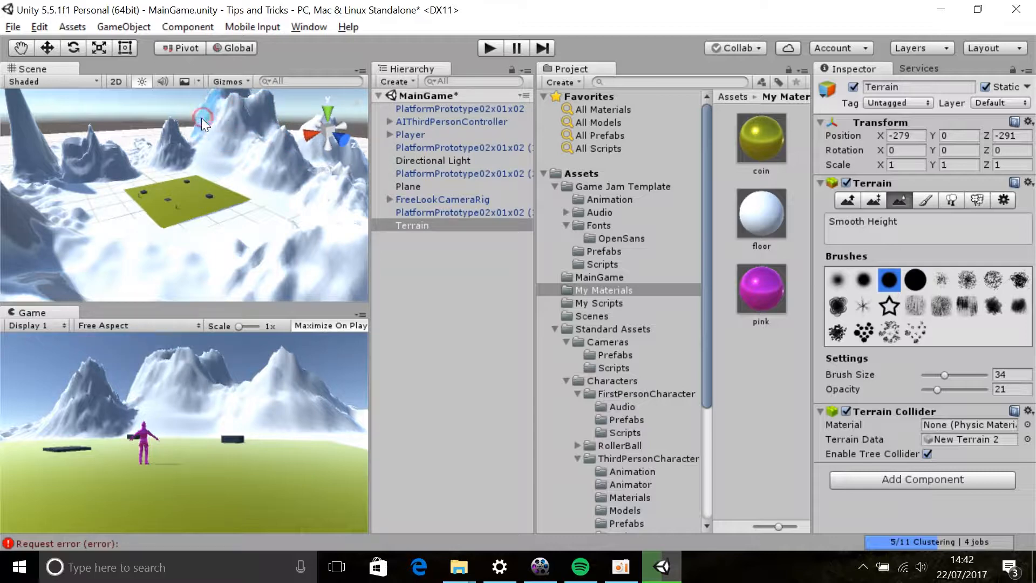
Start adding a terrain texture for Paint Texture, with SplashesLargeParticle as its albedo
click(924, 200)
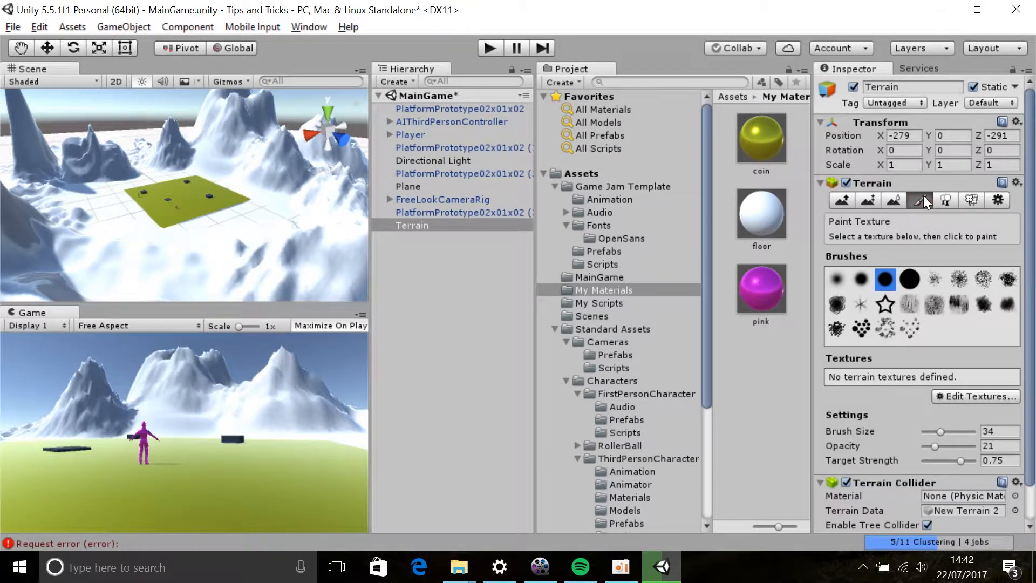
click(966, 396)
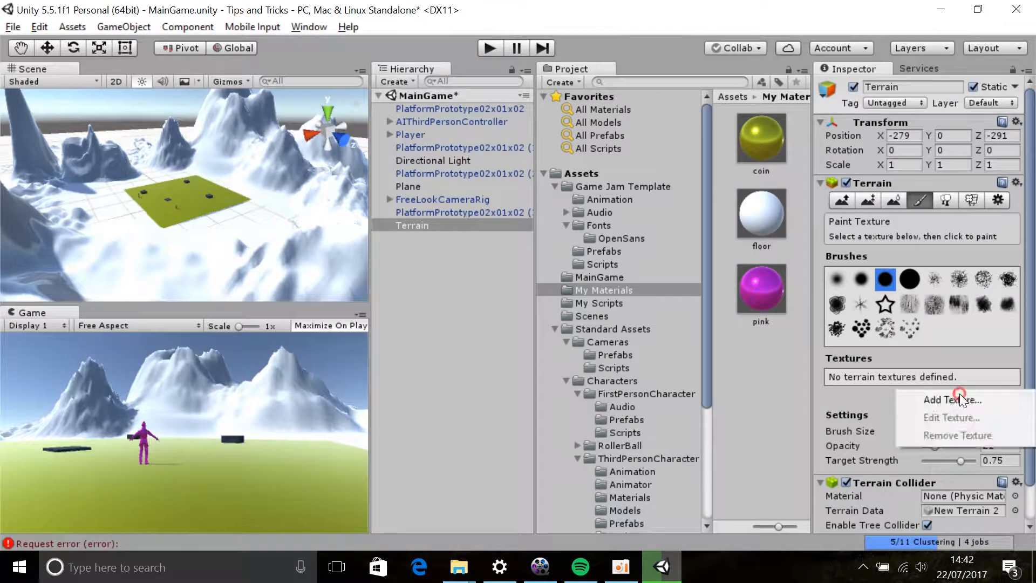
click(960, 397)
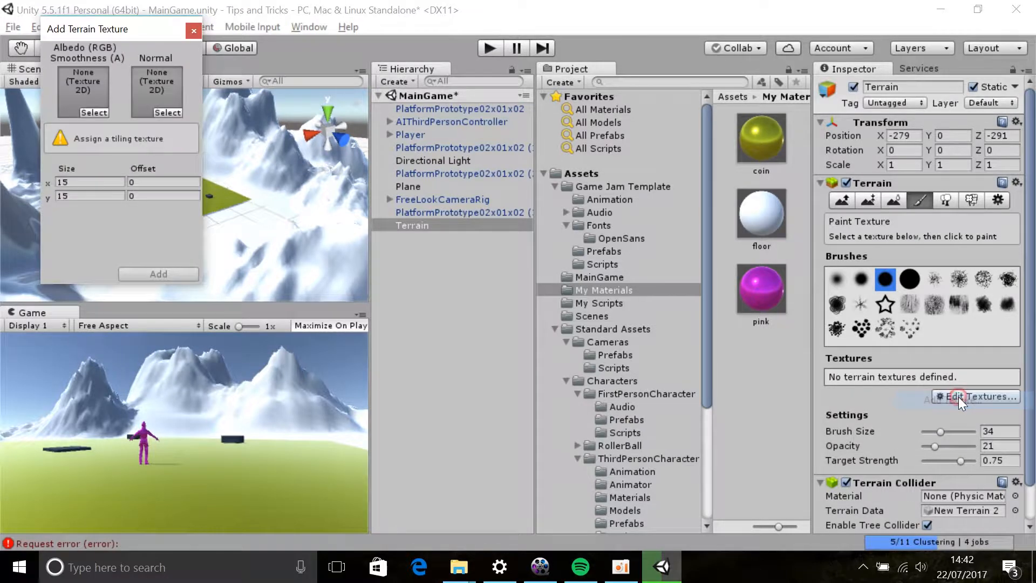
click(97, 112)
scroll(100, 186, down, 10)
scroll(100, 186, up, 10)
scroll(99, 186, down, 6)
scroll(99, 185, down, 5)
scroll(99, 186, up, 5)
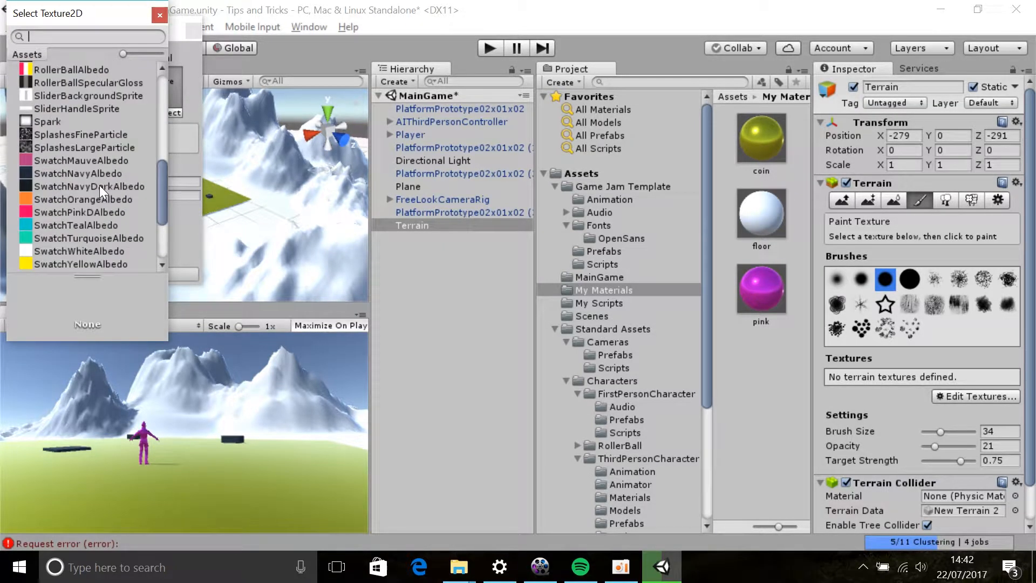
scroll(100, 186, up, 1)
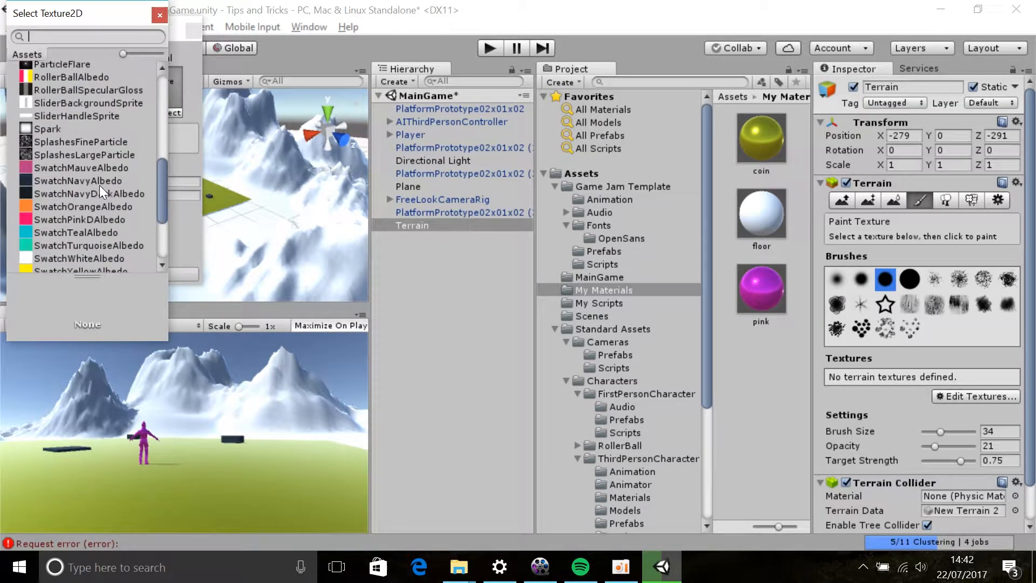
double_click(92, 154)
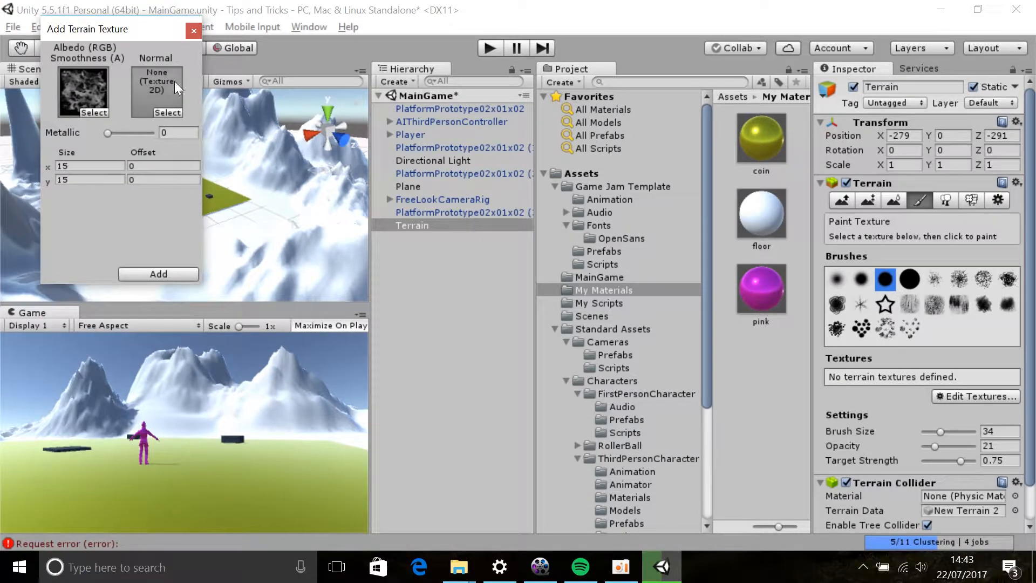
Assign SwatchTurquoiseAlbedo as the texture's normal map and add the texture to the terrain
click(172, 113)
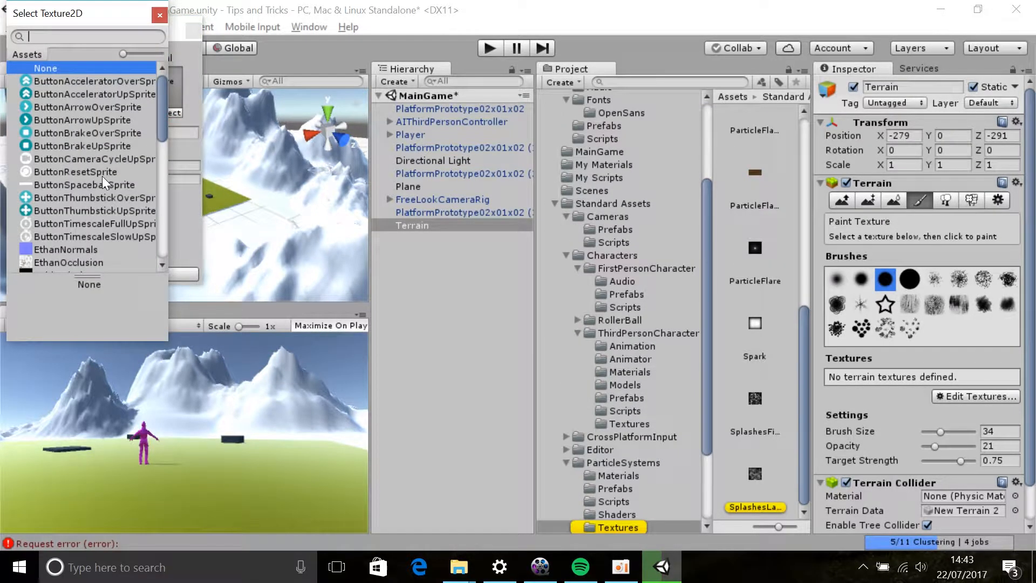
scroll(102, 176, down, 4)
click(1032, 5)
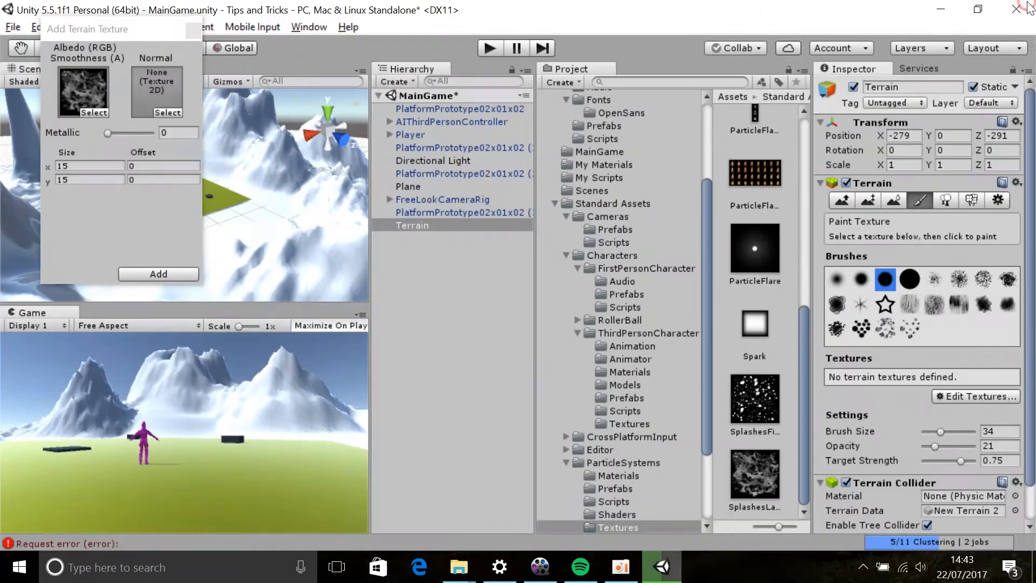
click(158, 114)
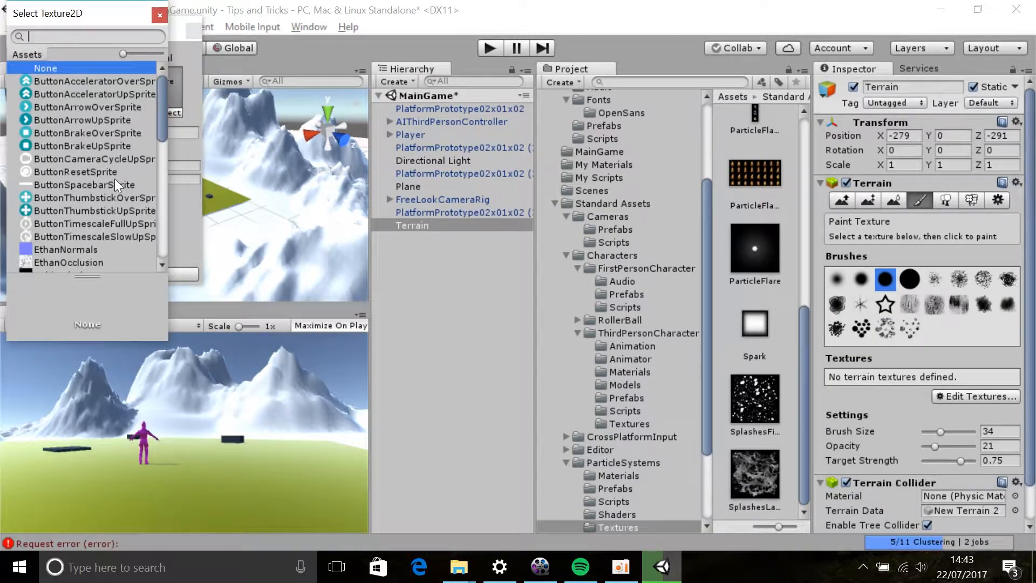
scroll(114, 179, down, 3)
scroll(115, 179, down, 8)
scroll(114, 179, up, 2)
scroll(115, 179, up, 2)
double_click(66, 214)
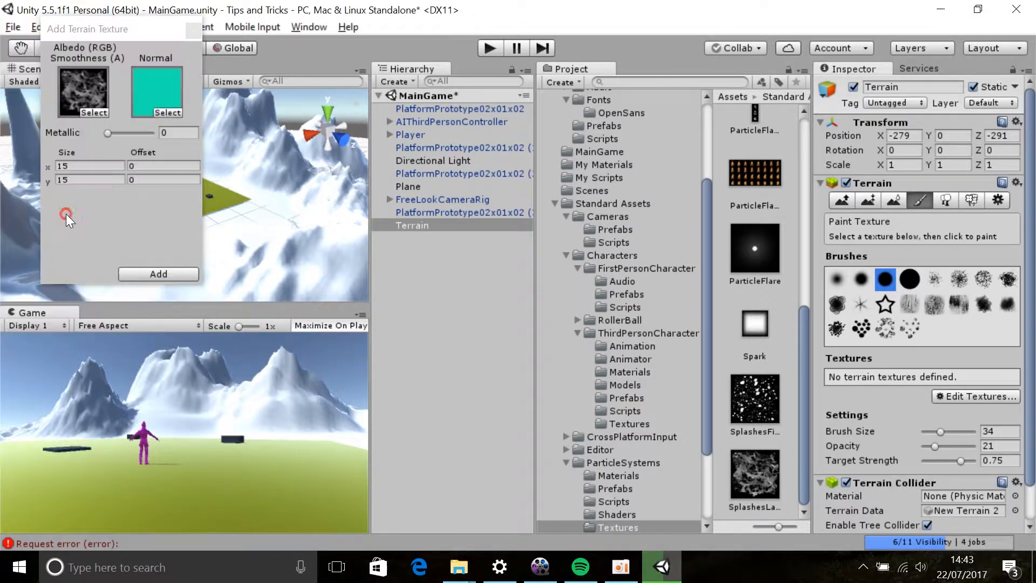
click(159, 273)
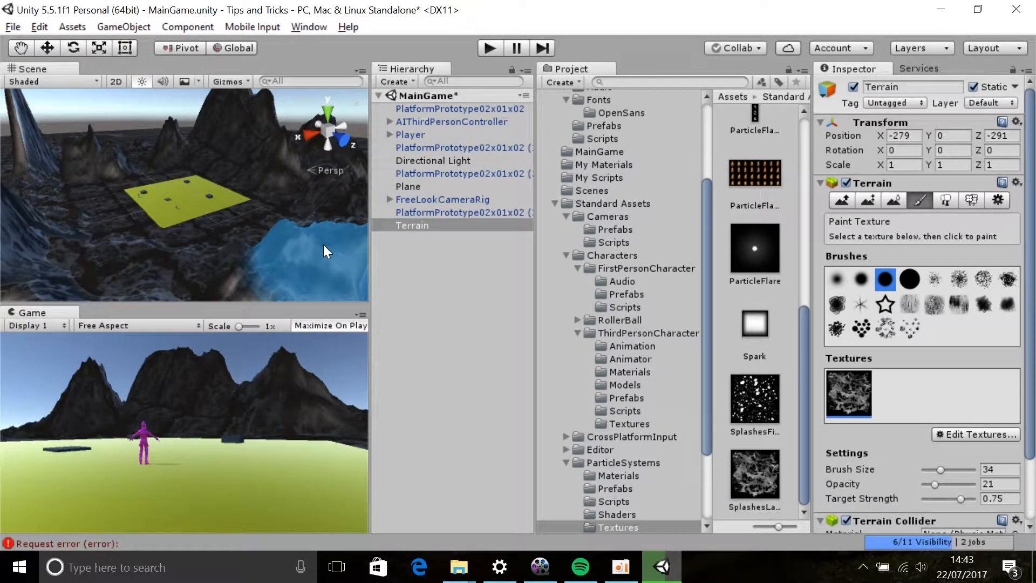
Start adding a second terrain texture with GridEmissive as its albedo
click(994, 429)
click(976, 438)
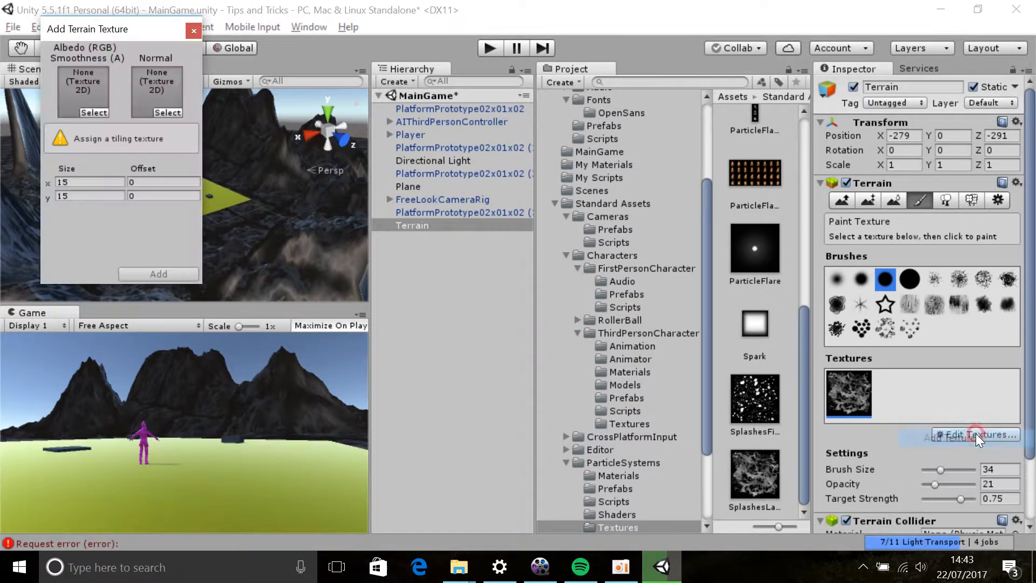
click(86, 108)
scroll(96, 200, down, 10)
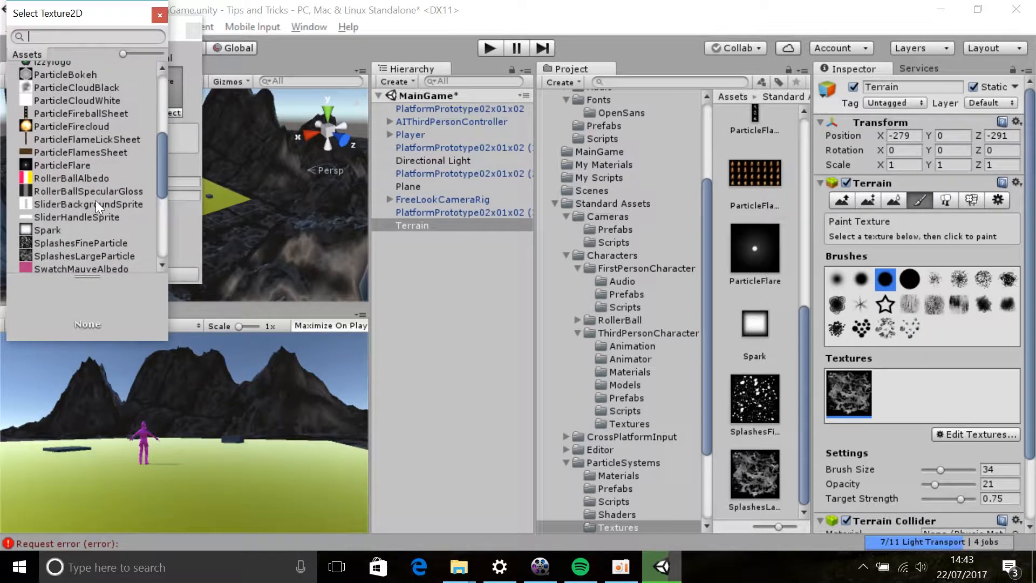
scroll(95, 200, down, 6)
scroll(97, 207, up, 5)
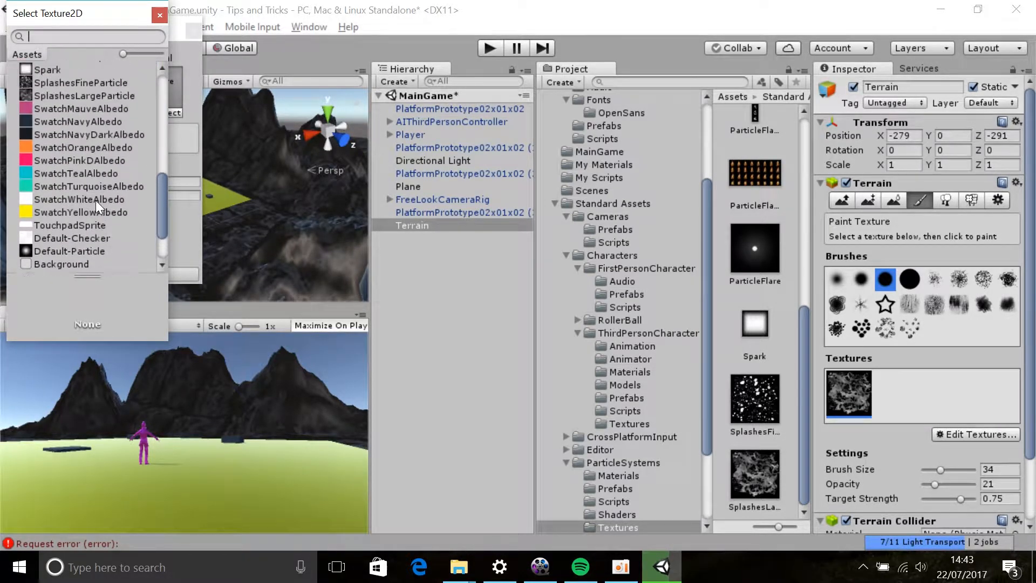
scroll(76, 155, up, 3)
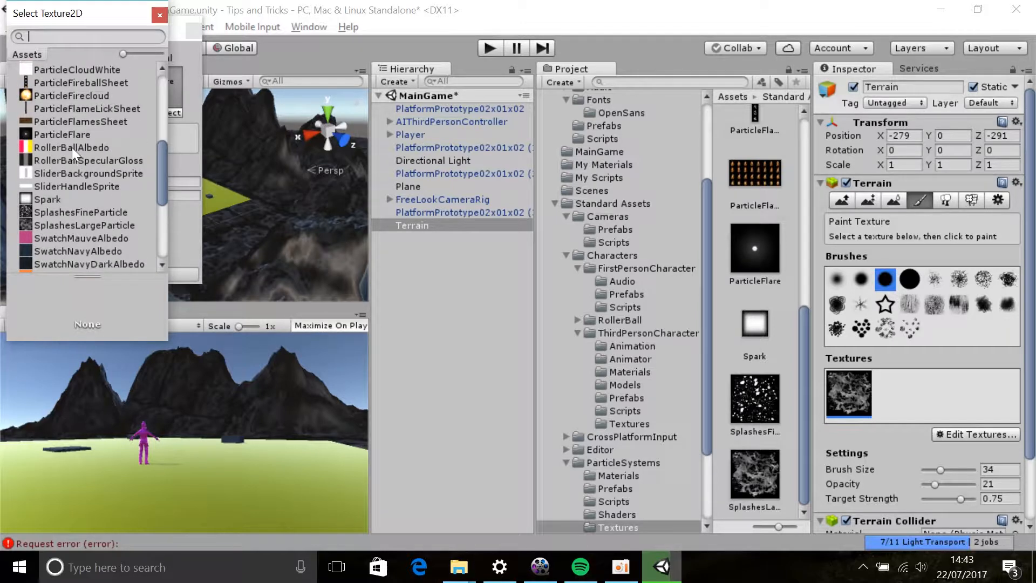
scroll(48, 166, up, 3)
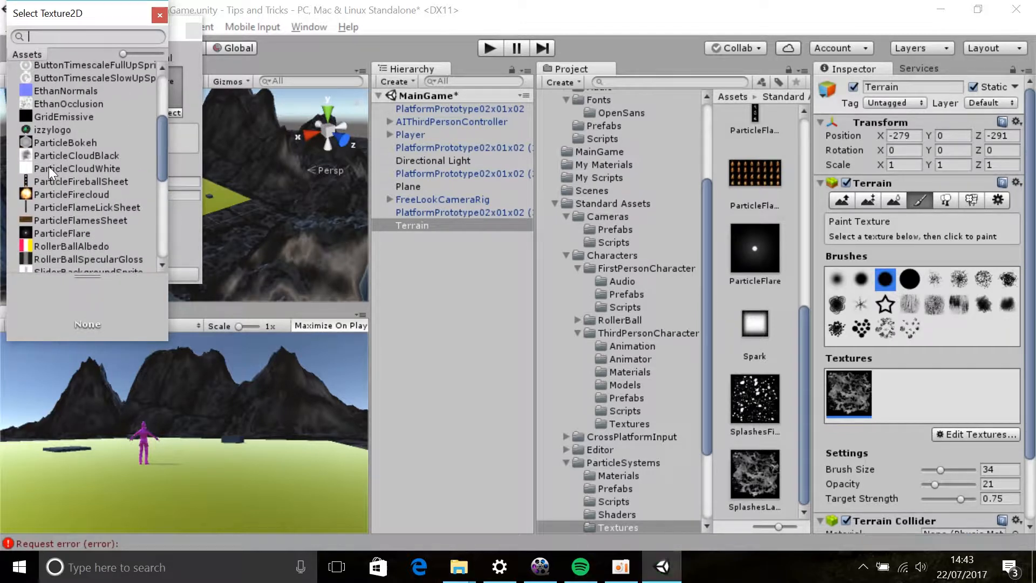
scroll(49, 166, up, 3)
double_click(63, 215)
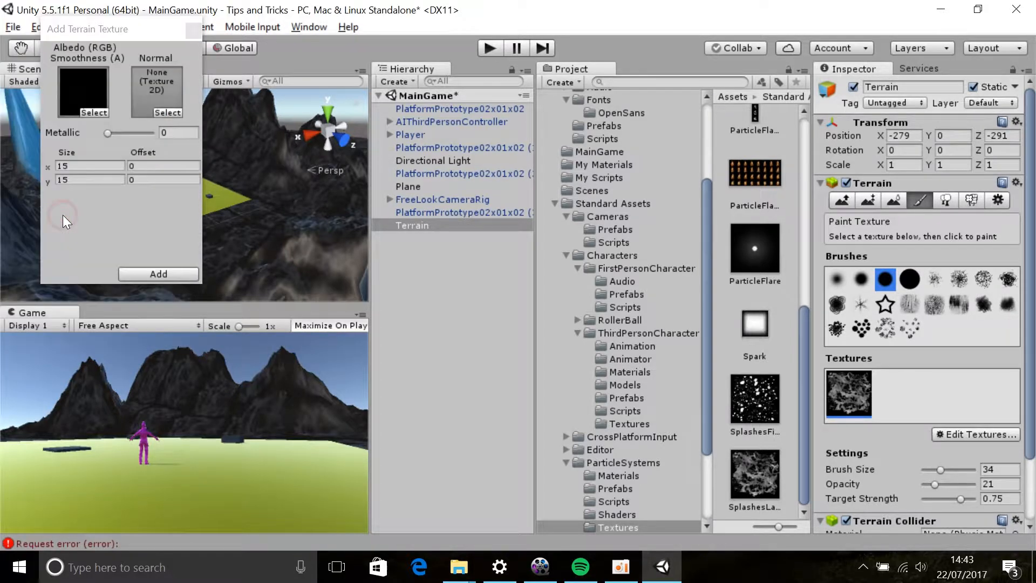
Assign SwatchTurquoiseAlbedo as the second texture's normal map
click(170, 115)
scroll(82, 239, down, 10)
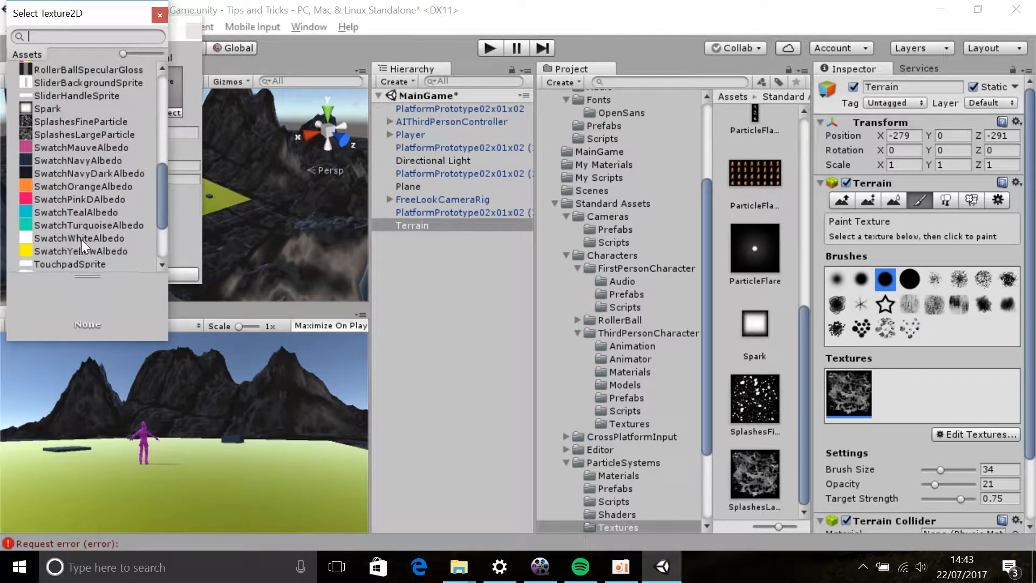
double_click(58, 176)
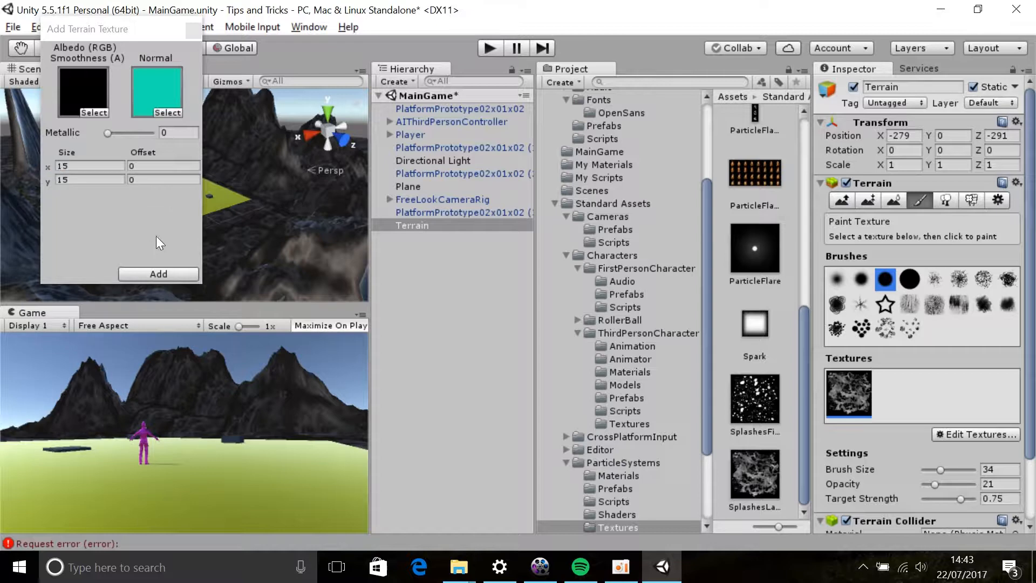
Set the second texture's metallic value to 0.11 and its size to 30 by 30, and add it to the terrain
drag(108, 135, 113, 134)
click(80, 165)
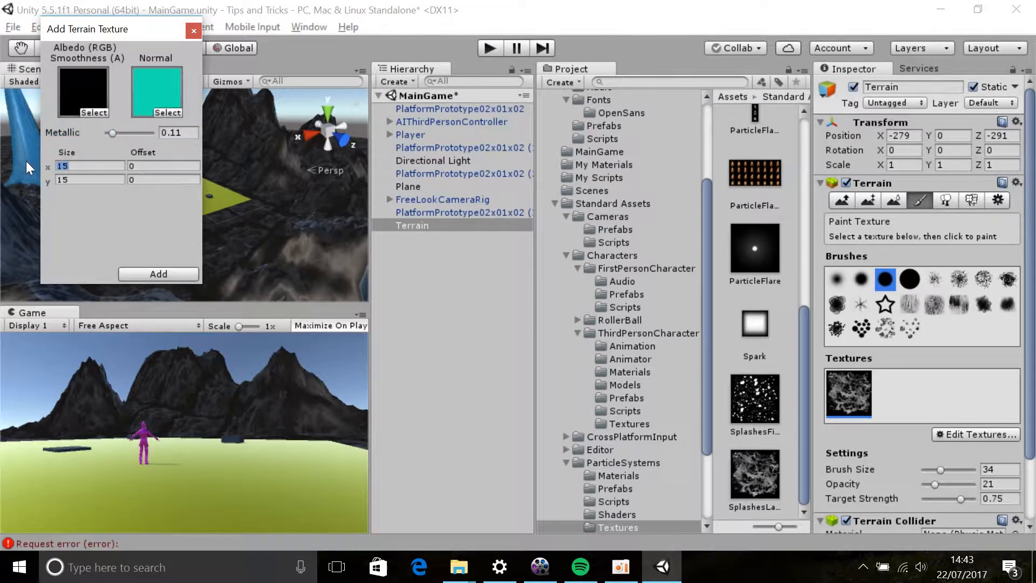
text(30)
key(Tab)
text(30)
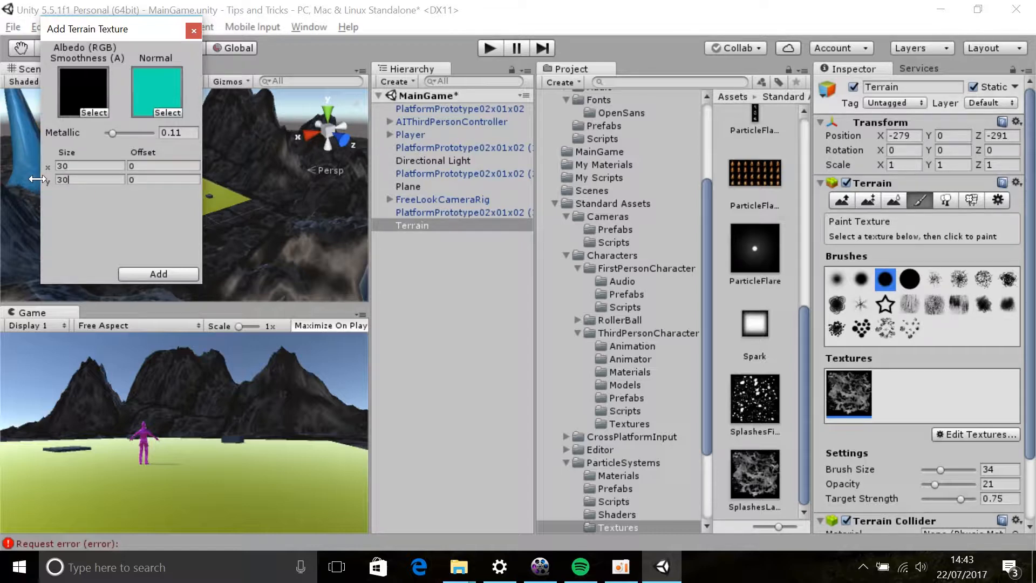
click(160, 274)
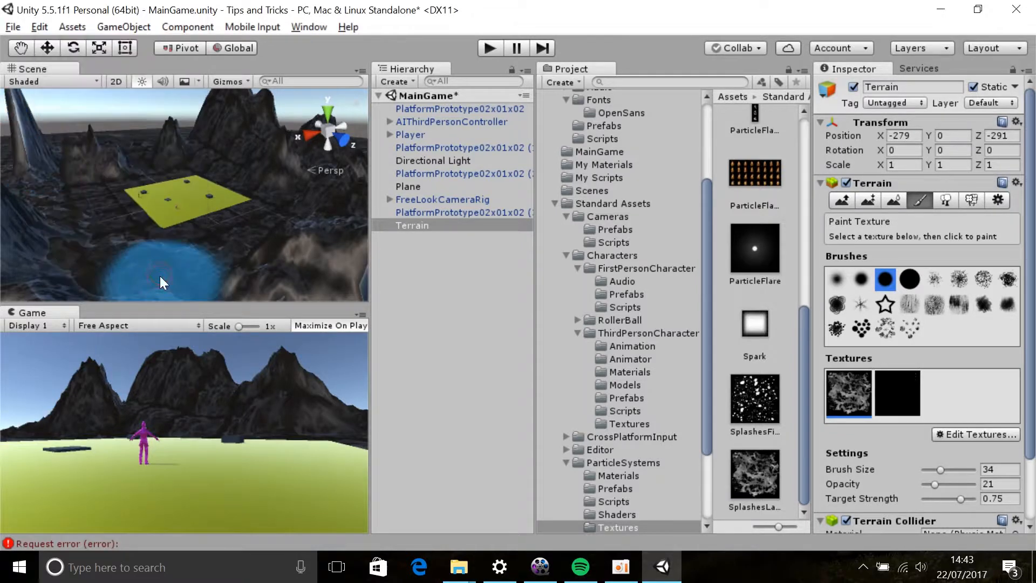
Select the black second texture and paint it over the terrain and mountains around the Plane
double_click(895, 394)
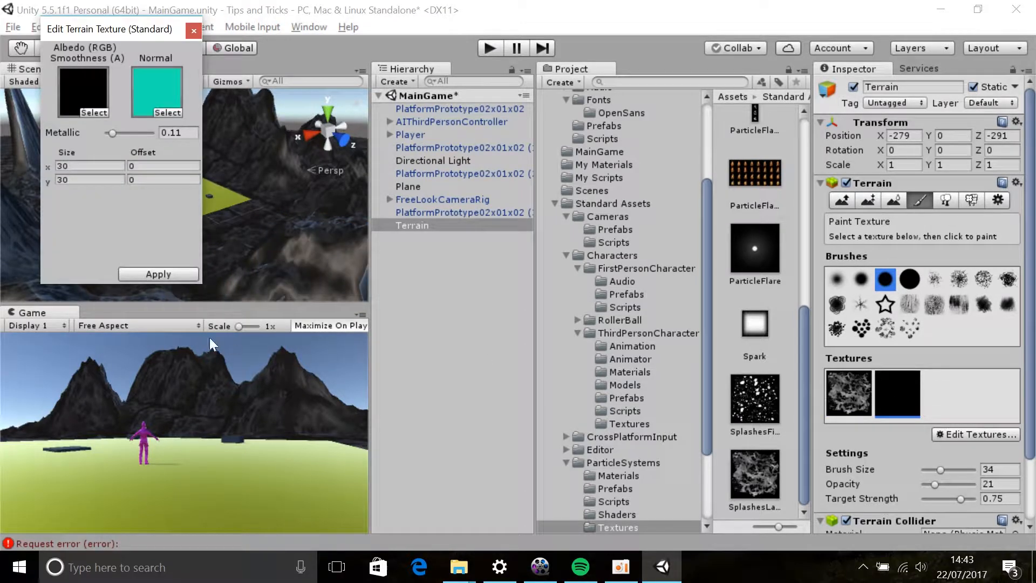
click(174, 272)
mouse_move(147, 275)
mouse_down()
mouse_move(68, 278)
mouse_move(228, 273)
mouse_move(5, 245)
mouse_move(82, 331)
mouse_up()
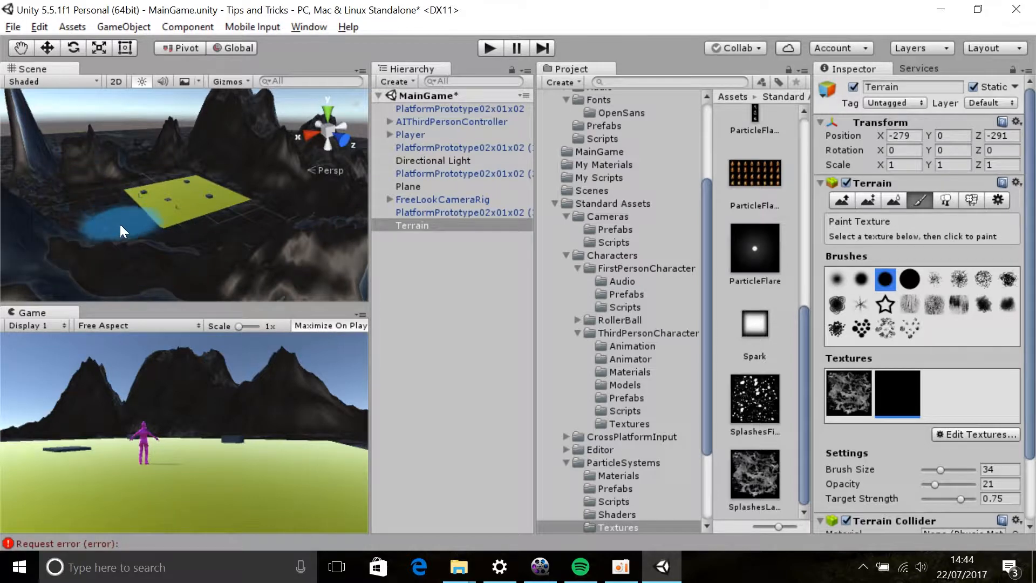
Start adding a third terrain texture with SwatchTurquoiseAlbedo as its normal map
click(1001, 394)
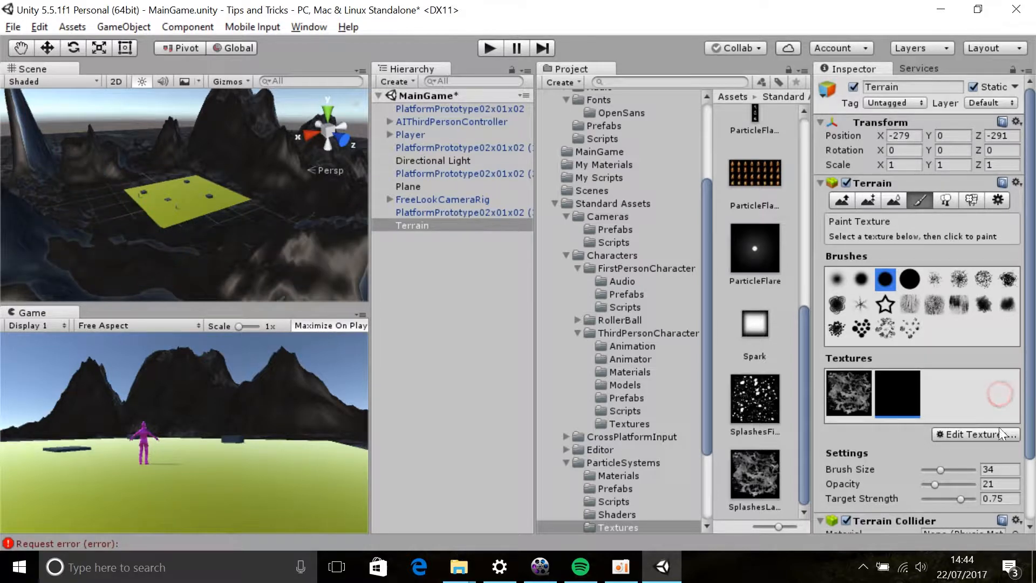
click(999, 434)
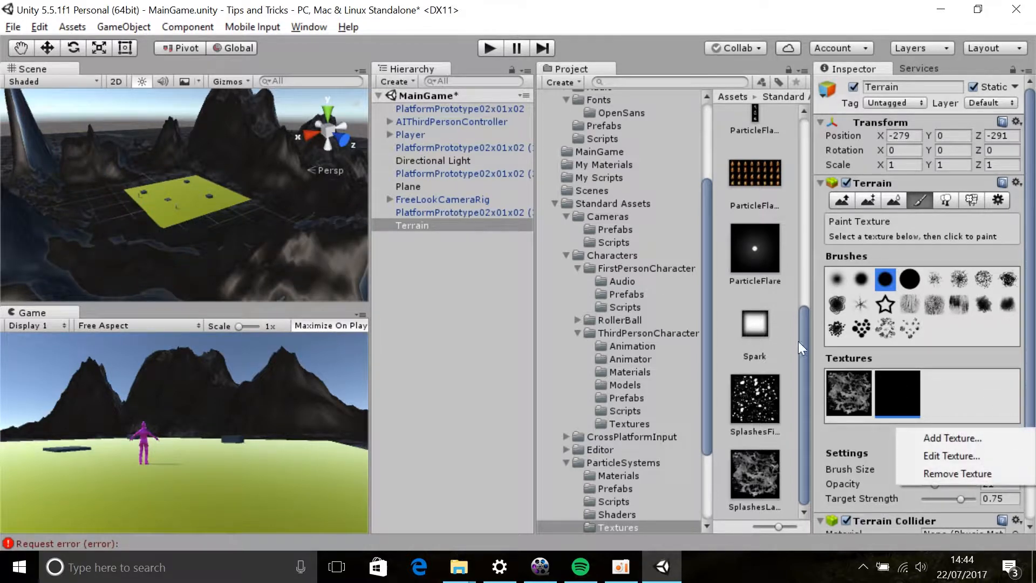
click(961, 438)
click(168, 113)
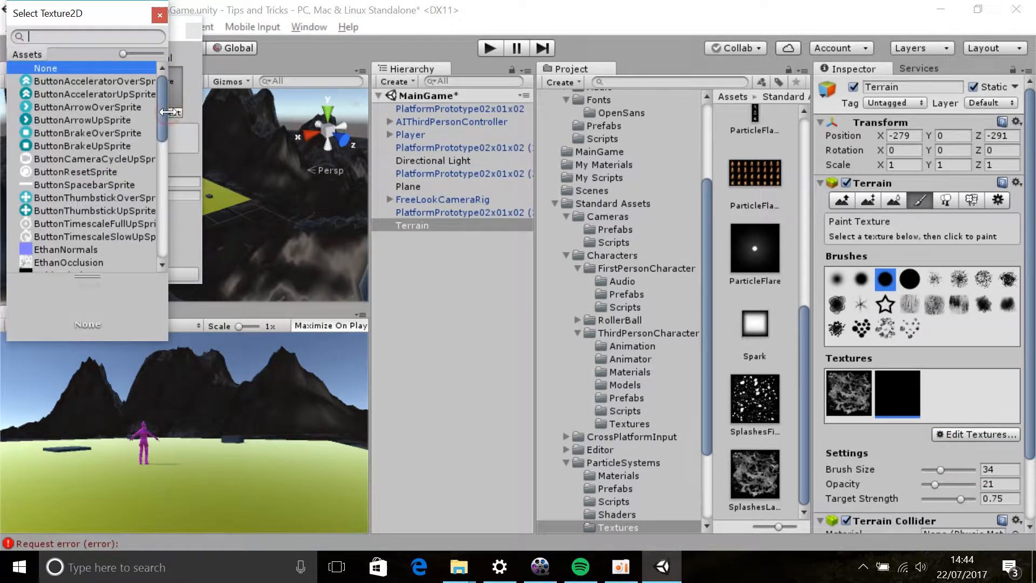
scroll(105, 199, down, 15)
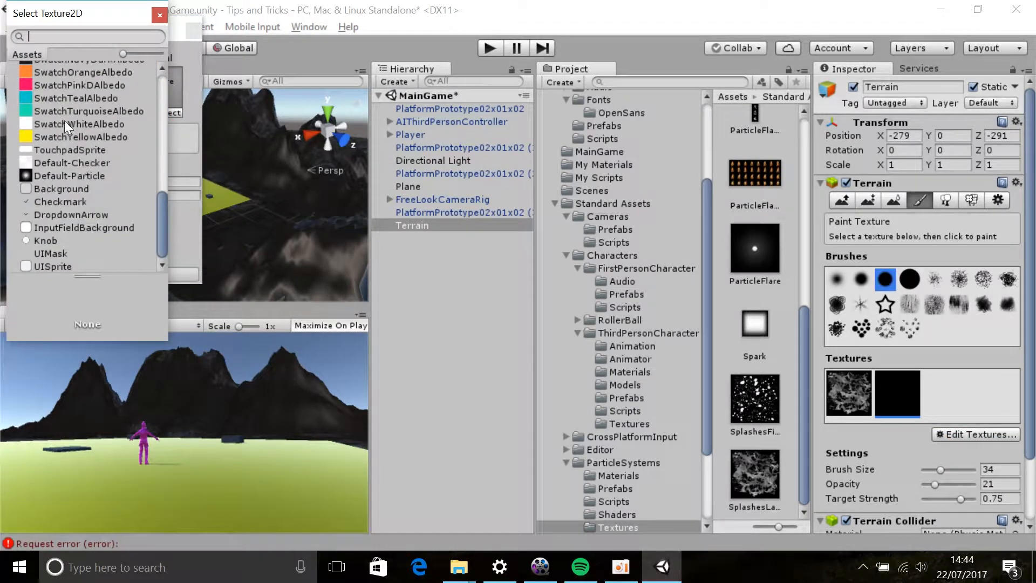
double_click(61, 109)
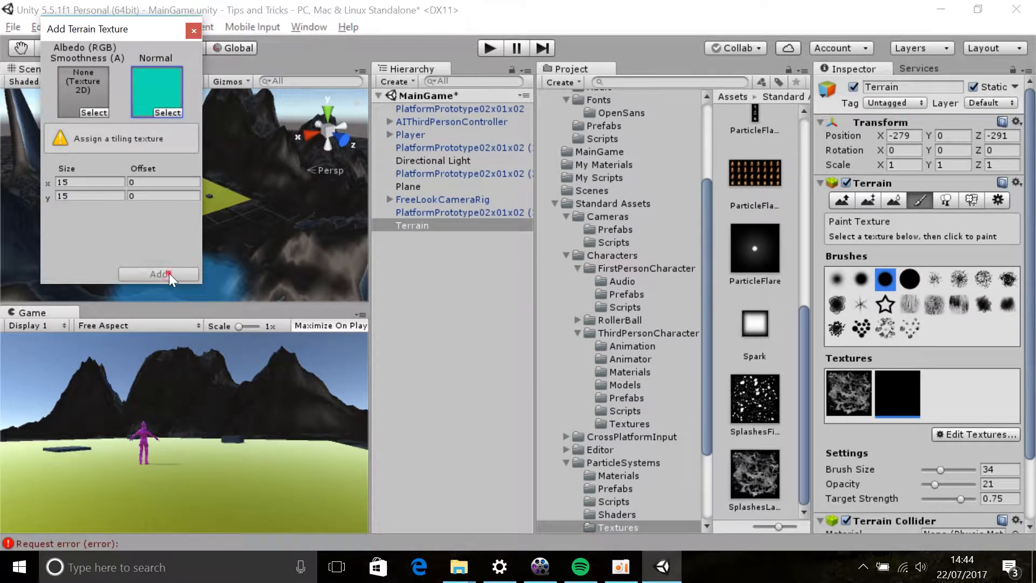
Assign SwatchTurquoiseAlbedo as the third texture's albedo and add the texture to the terrain
click(102, 112)
scroll(102, 182, down, 10)
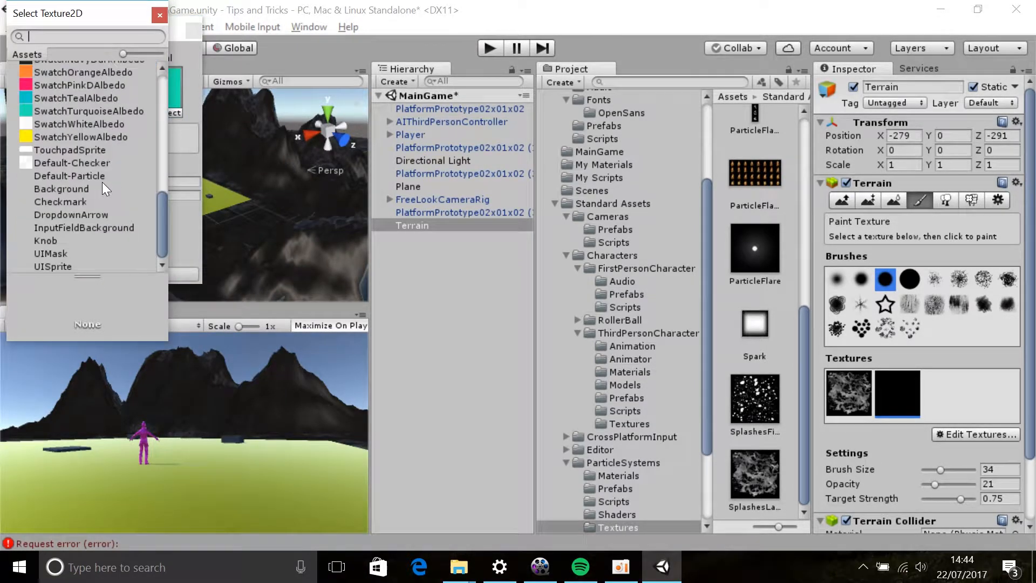
double_click(77, 111)
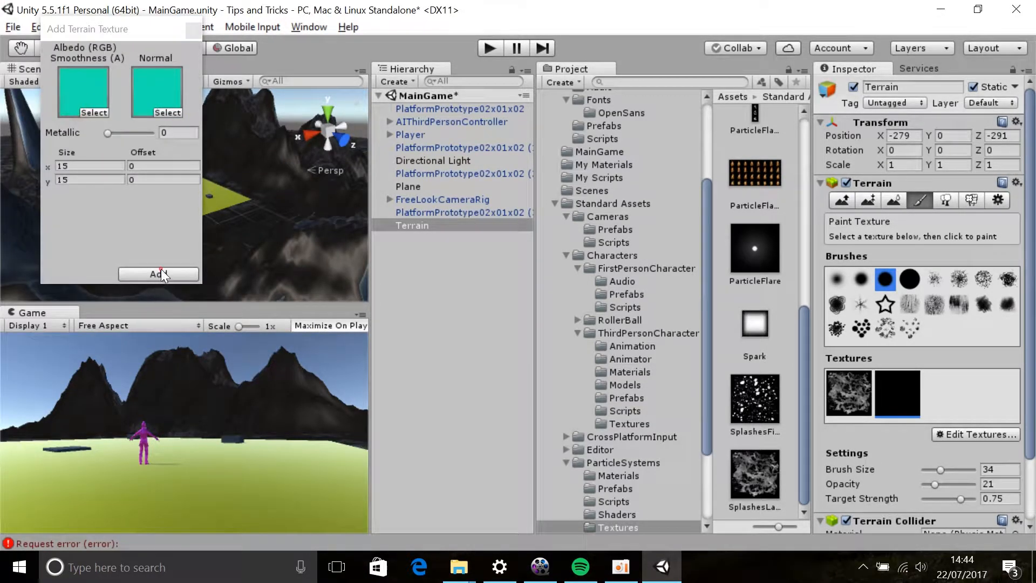
click(160, 273)
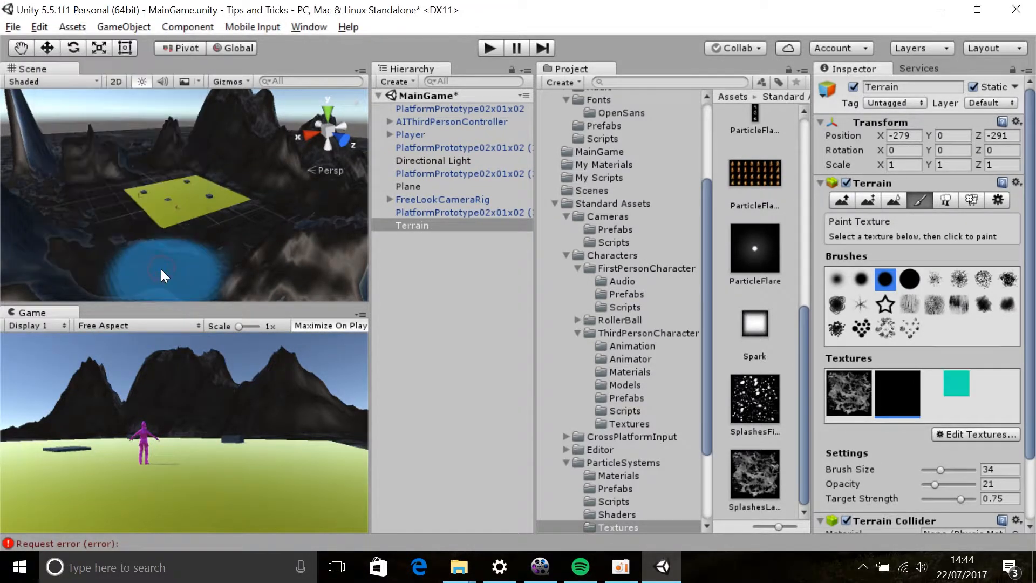
Select the turquoise texture and paint it over the ground and mountains surrounding the Plane
click(952, 385)
mouse_move(324, 258)
mouse_down()
mouse_move(92, 268)
mouse_move(70, 248)
mouse_move(43, 160)
mouse_move(31, 229)
mouse_move(53, 142)
mouse_move(15, 217)
mouse_move(51, 245)
mouse_move(306, 248)
mouse_move(319, 182)
mouse_move(306, 264)
mouse_move(274, 235)
mouse_move(250, 235)
mouse_up()
mouse_move(186, 247)
mouse_down()
mouse_move(104, 248)
mouse_move(78, 204)
mouse_up()
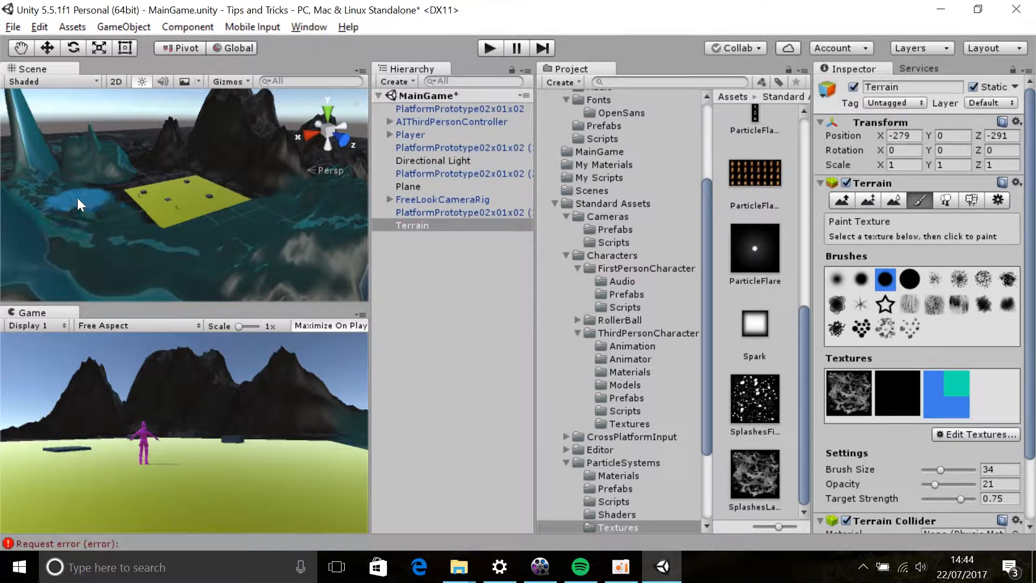
mouse_move(134, 151)
mouse_down()
mouse_move(260, 131)
mouse_move(294, 187)
mouse_move(235, 163)
mouse_move(215, 115)
mouse_up()
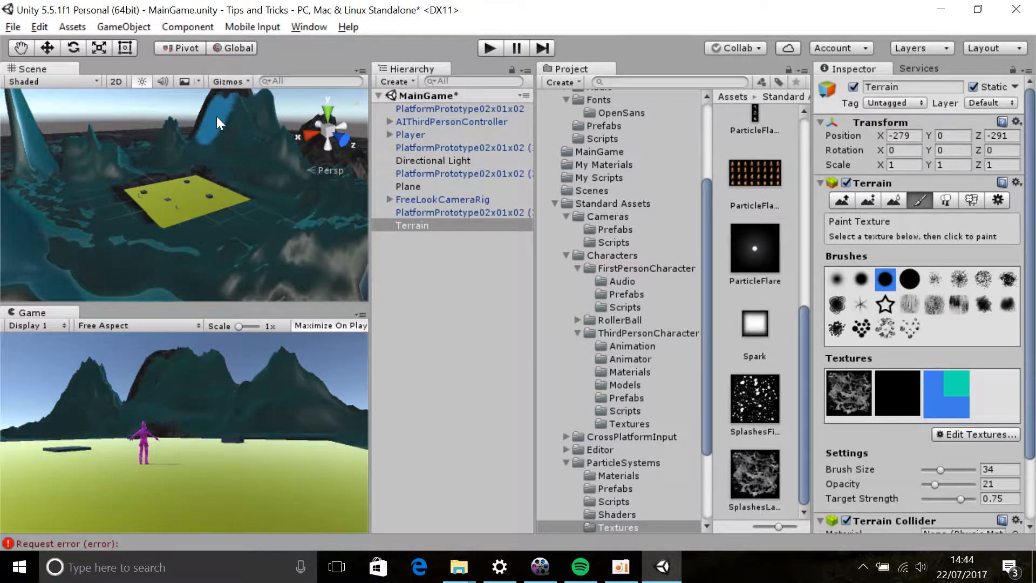
drag(273, 134, 323, 144)
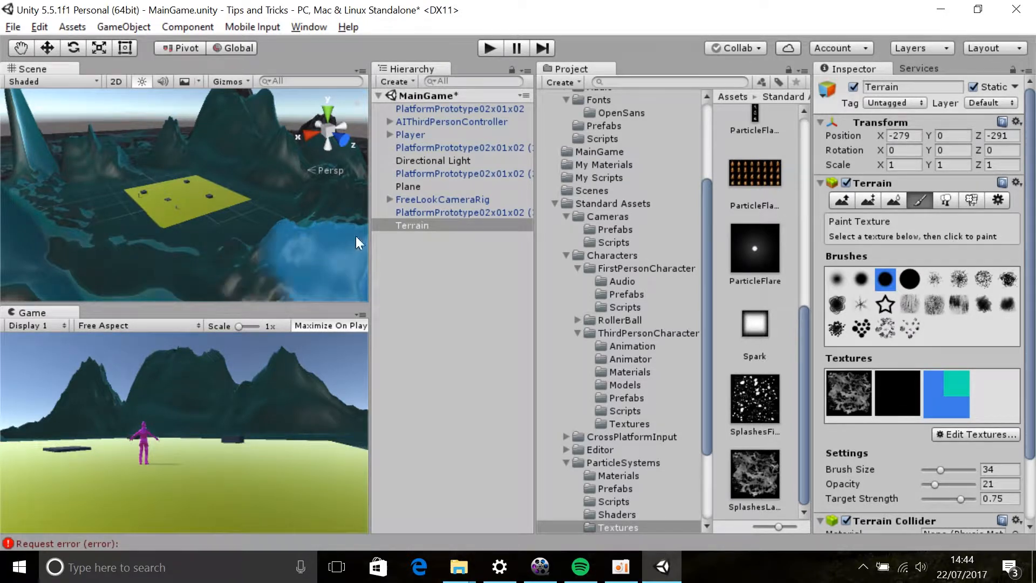
Play-test the scene, running and jumping the player around the Plane to view the painted mountains, and stop the game
click(487, 49)
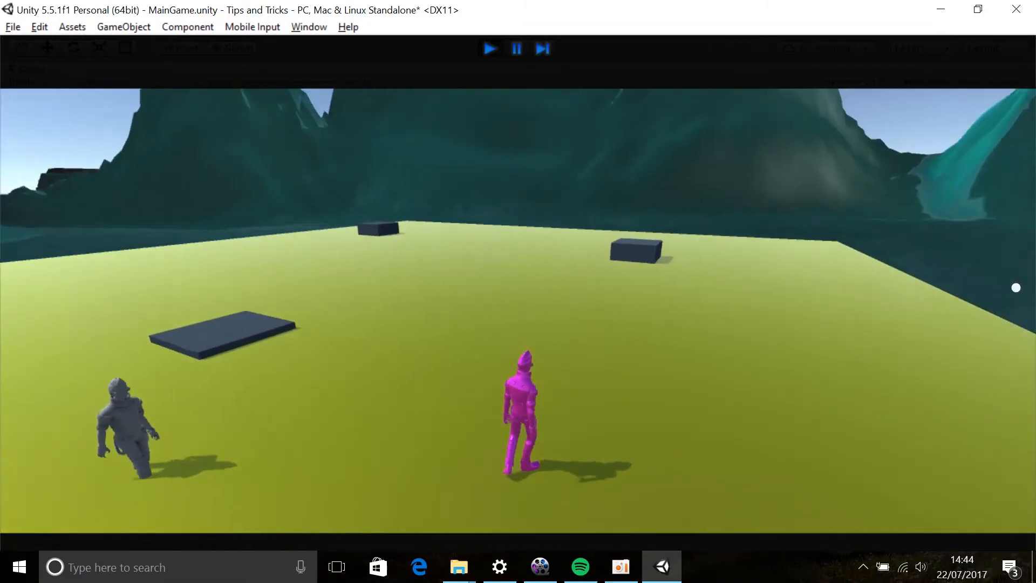
key(w)
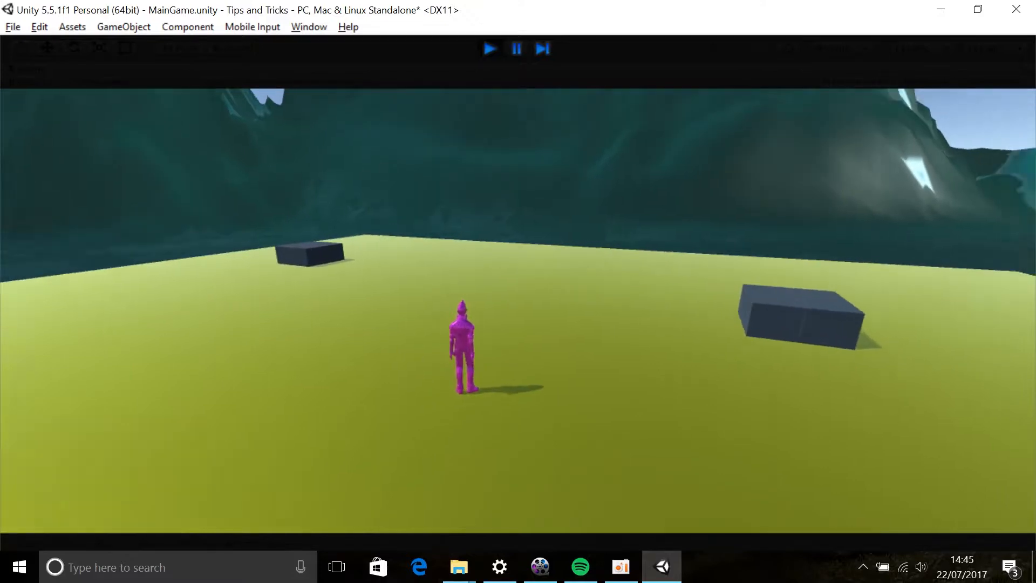
key(w)
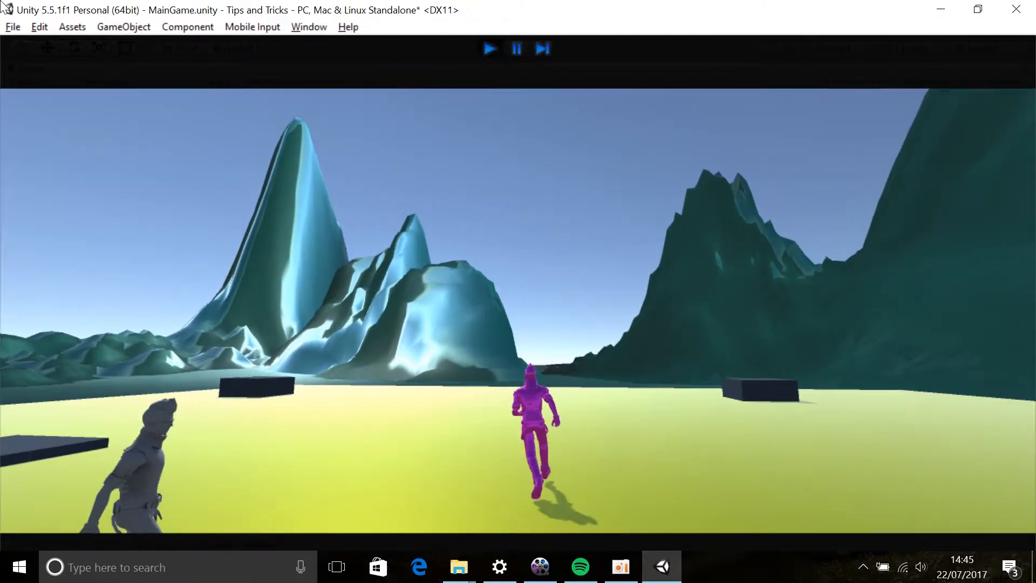
key(a)
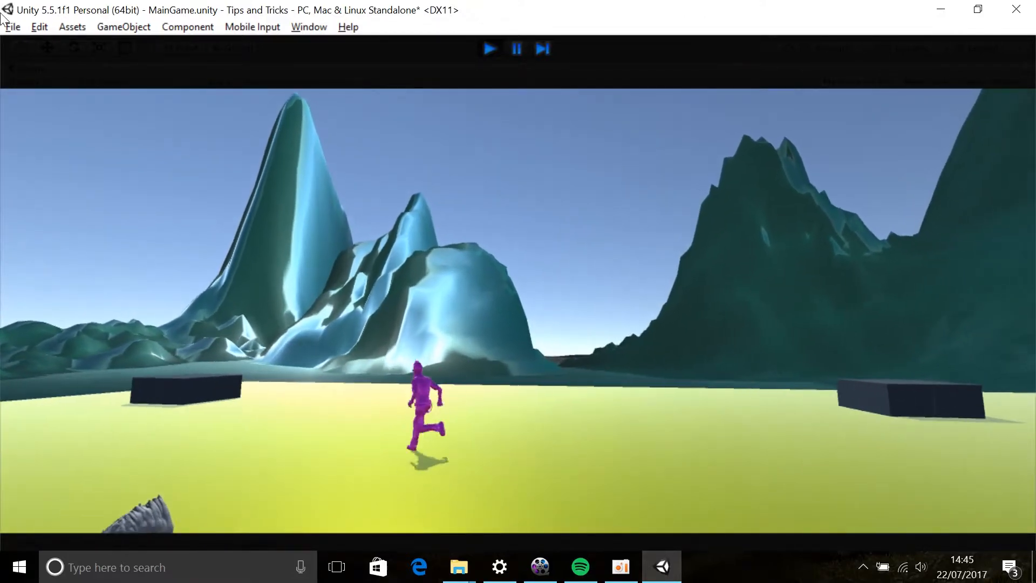
key(w)
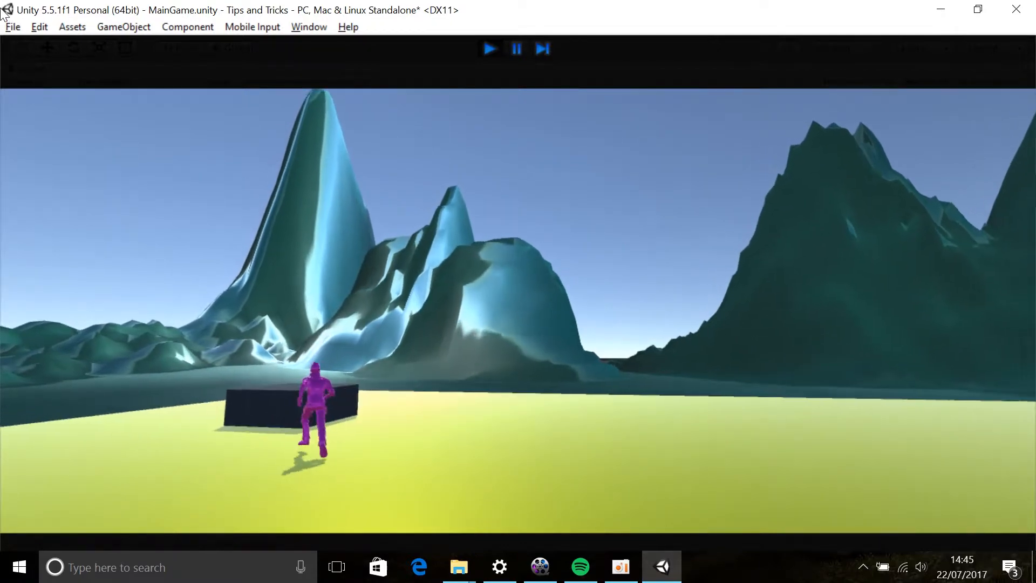
key(space)
key(a)
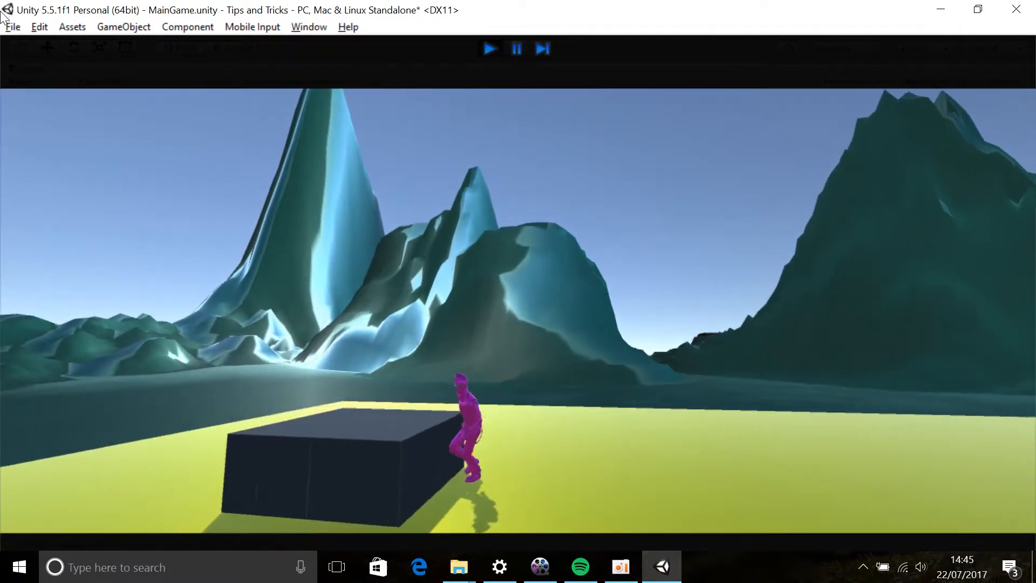
key(s)
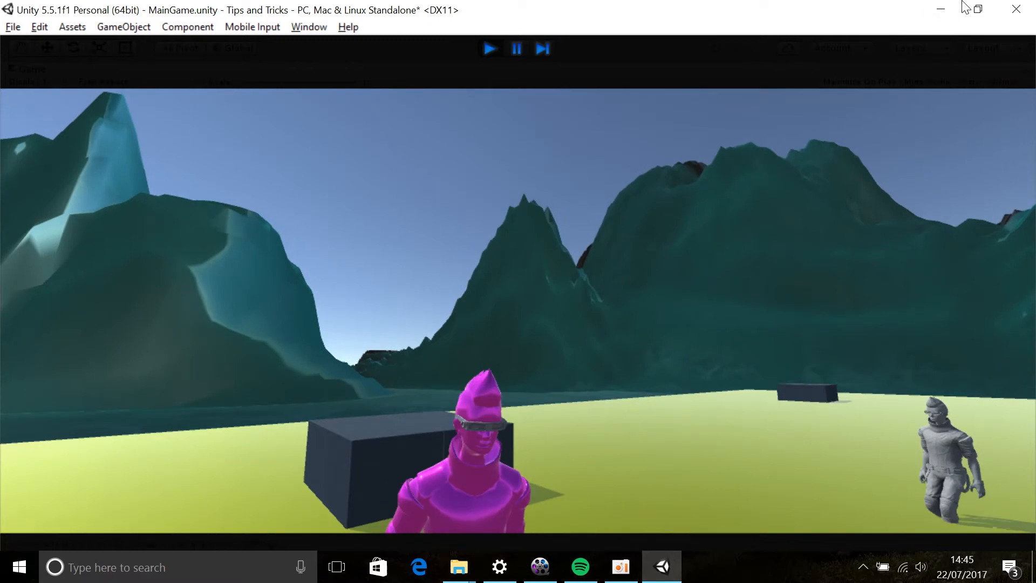
key(d)
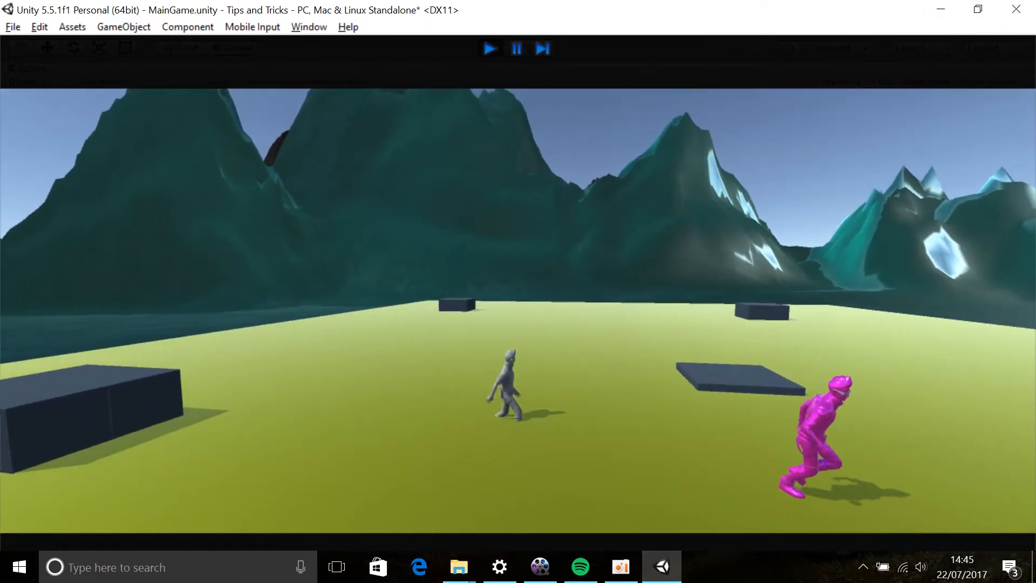
key(Escape)
click(485, 48)
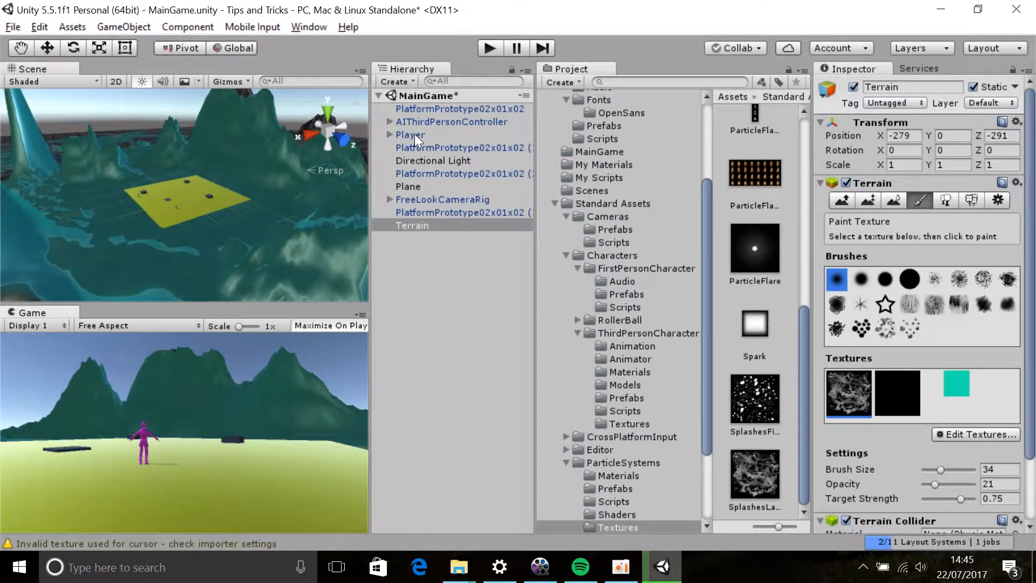
Move the AIThirdPersonController slightly up and past the nearby platform, to about X 11.47 and Y 0.43
click(414, 122)
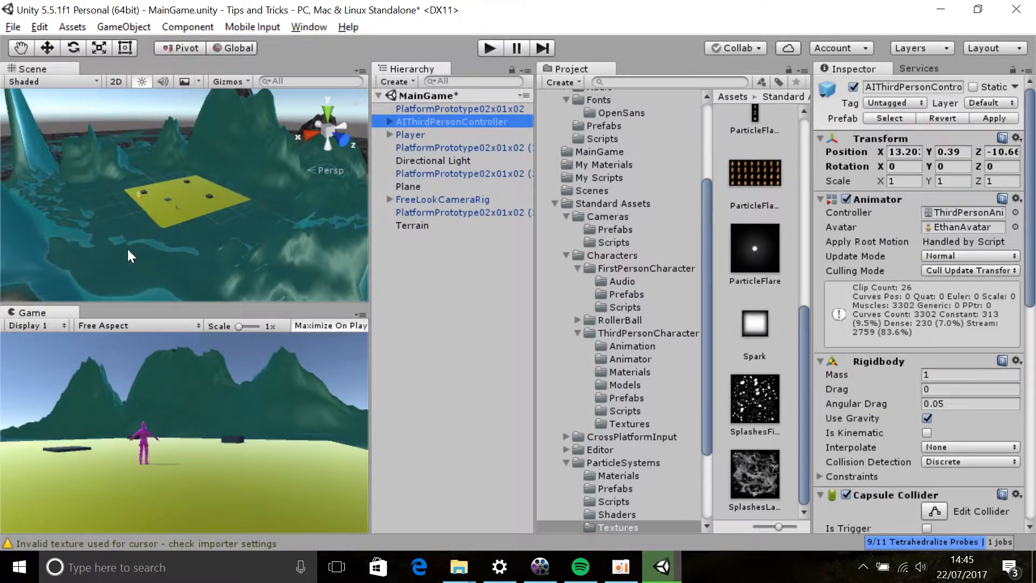
double_click(425, 121)
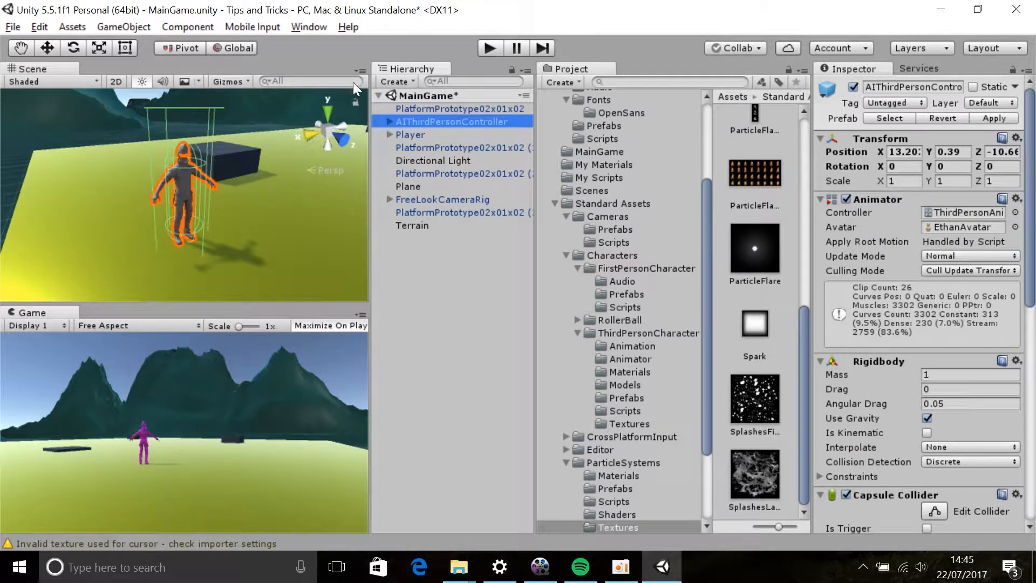
click(43, 48)
drag(186, 179, 188, 176)
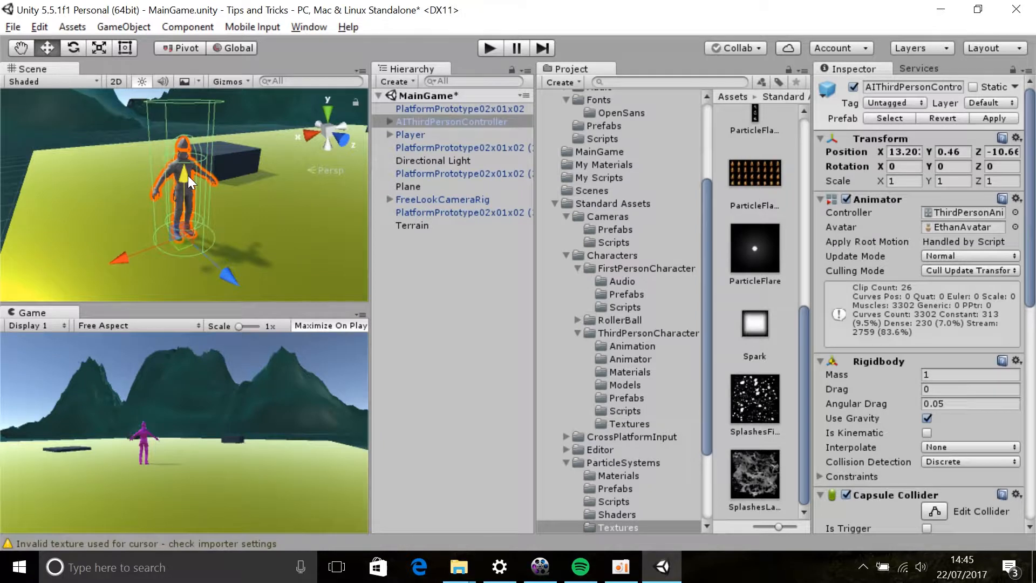
drag(118, 244, 199, 244)
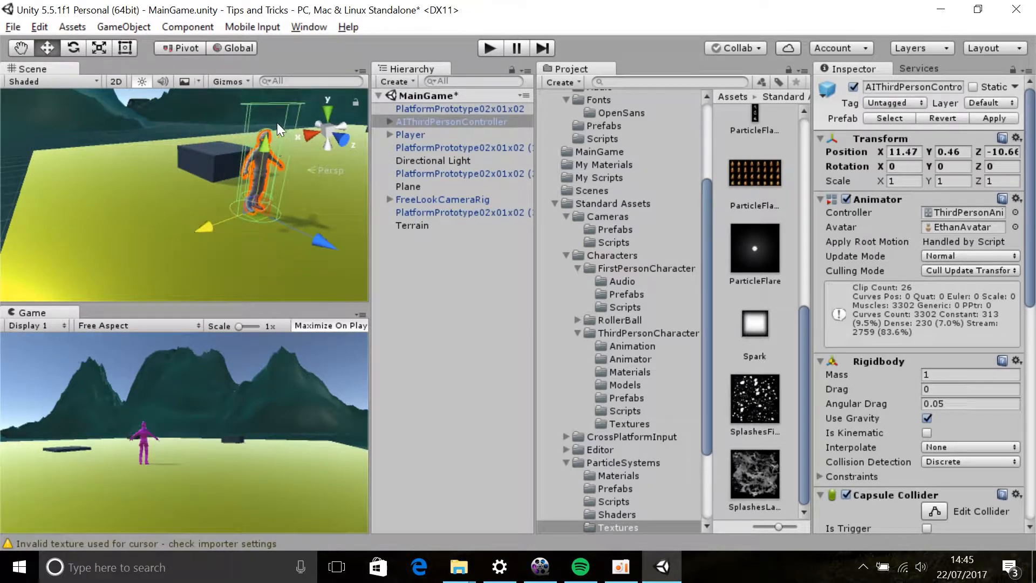
drag(267, 141, 273, 147)
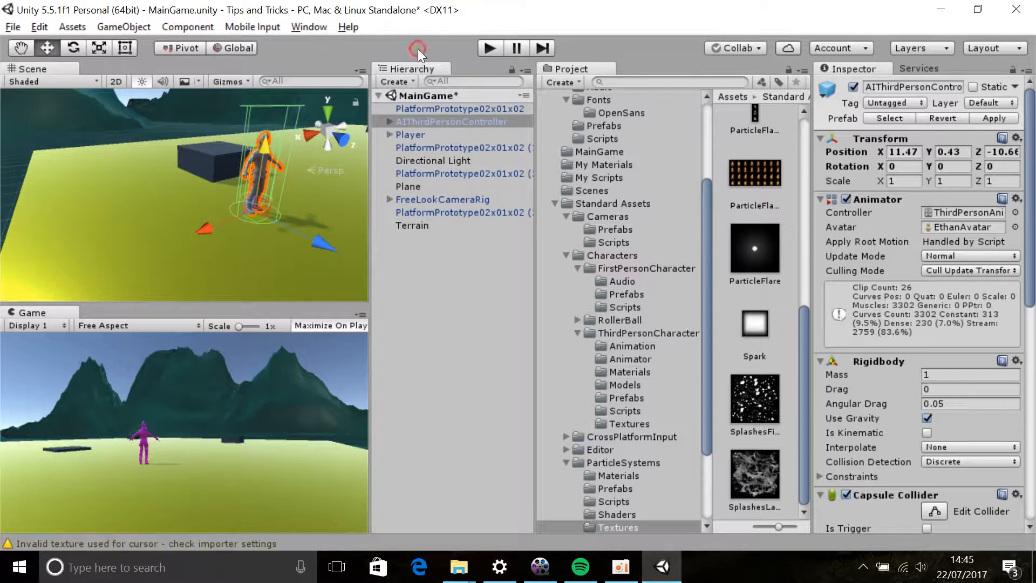
click(397, 307)
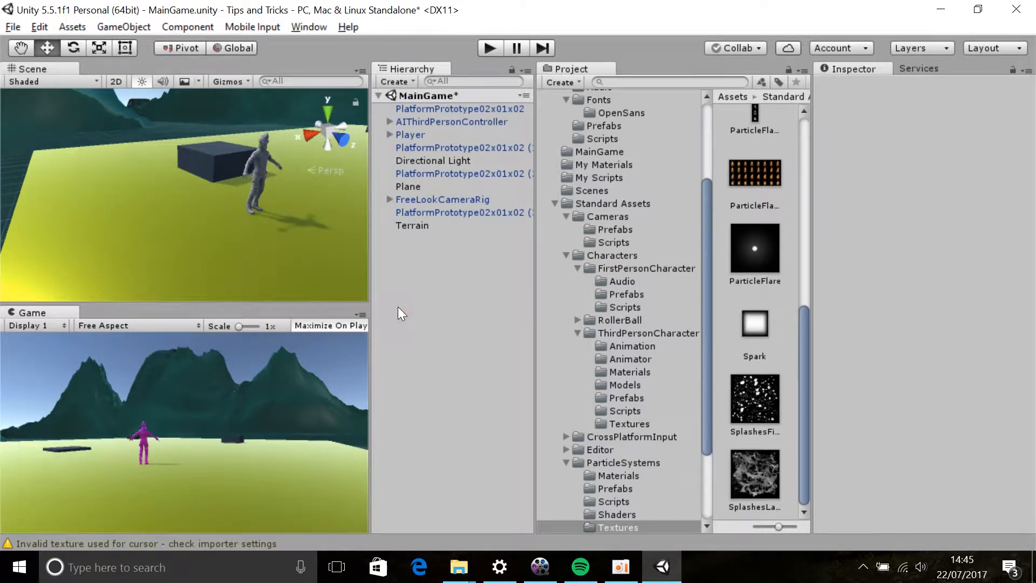
scroll(198, 235, down, 6)
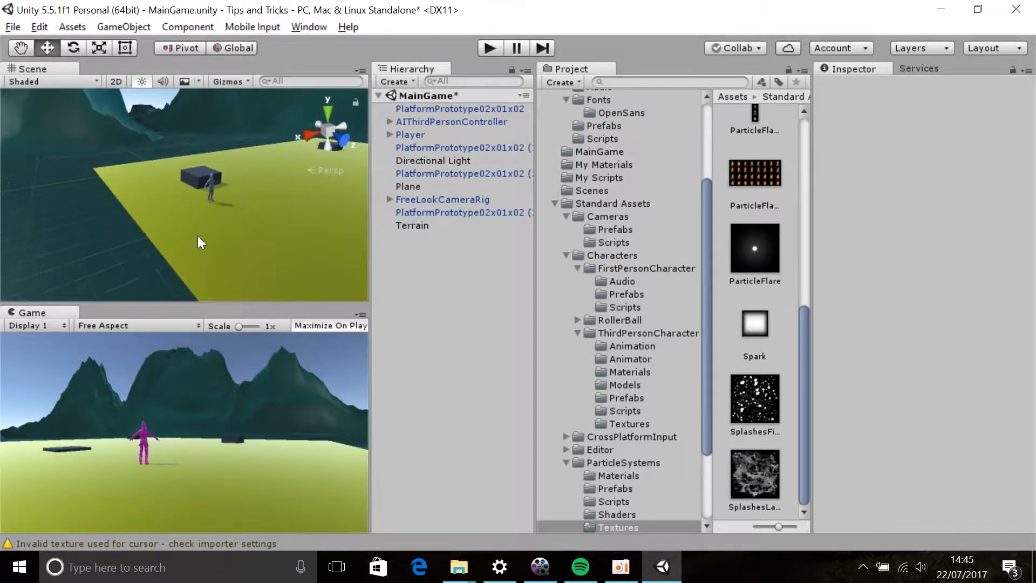
click(73, 27)
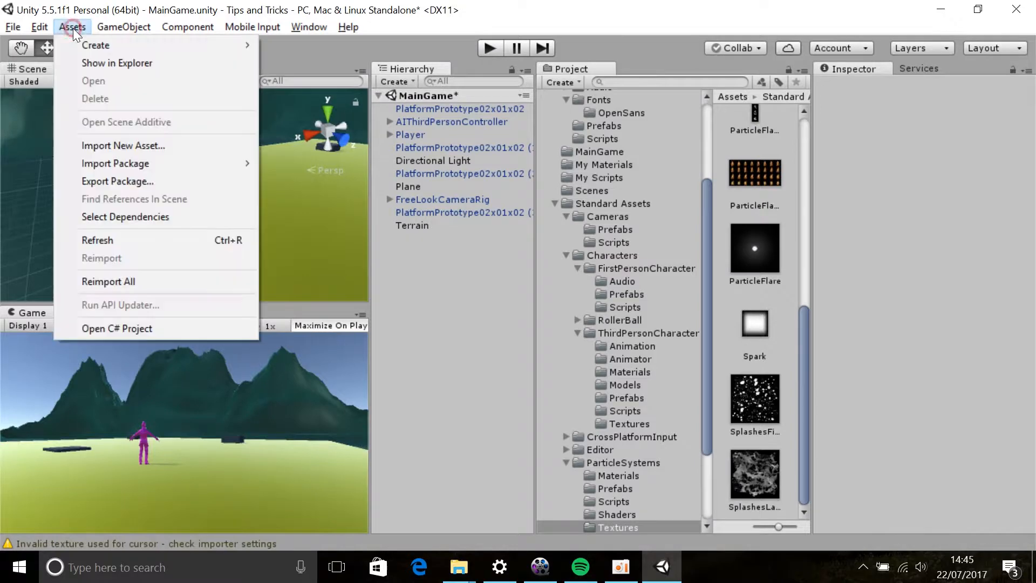
click(173, 149)
click(602, 48)
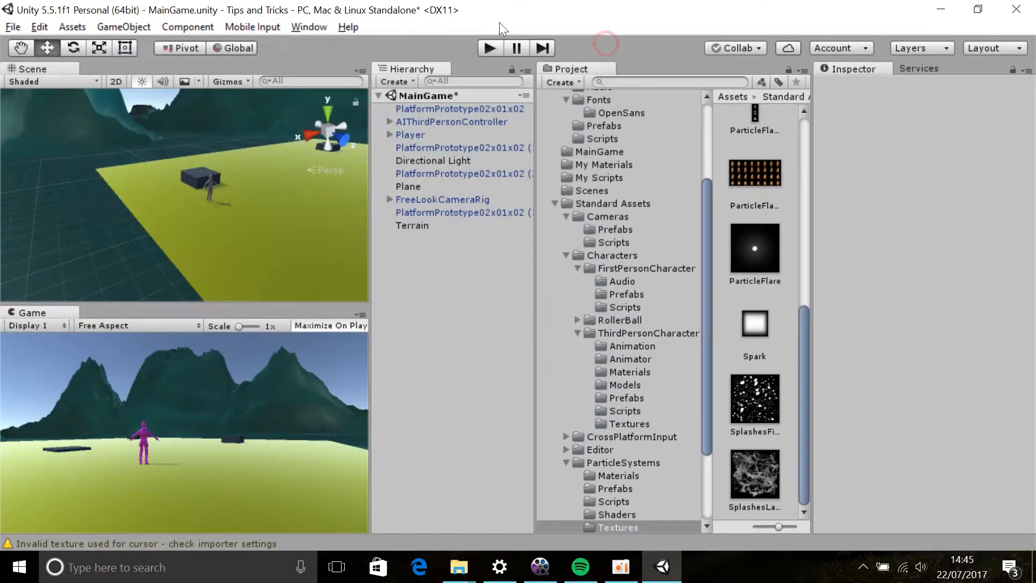
Look through the contents of the Environment standard asset package and import it into the project
click(73, 26)
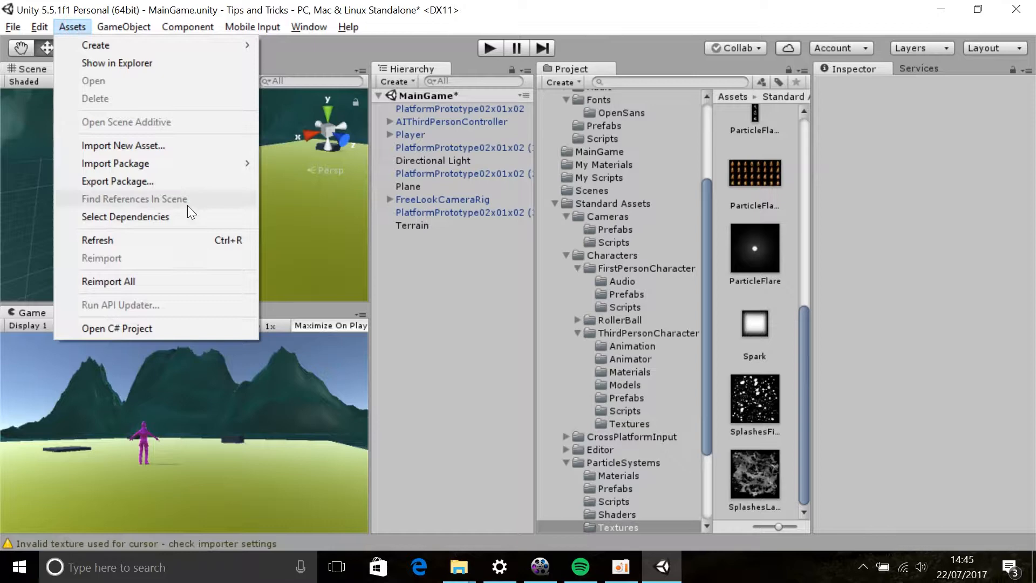
click(179, 164)
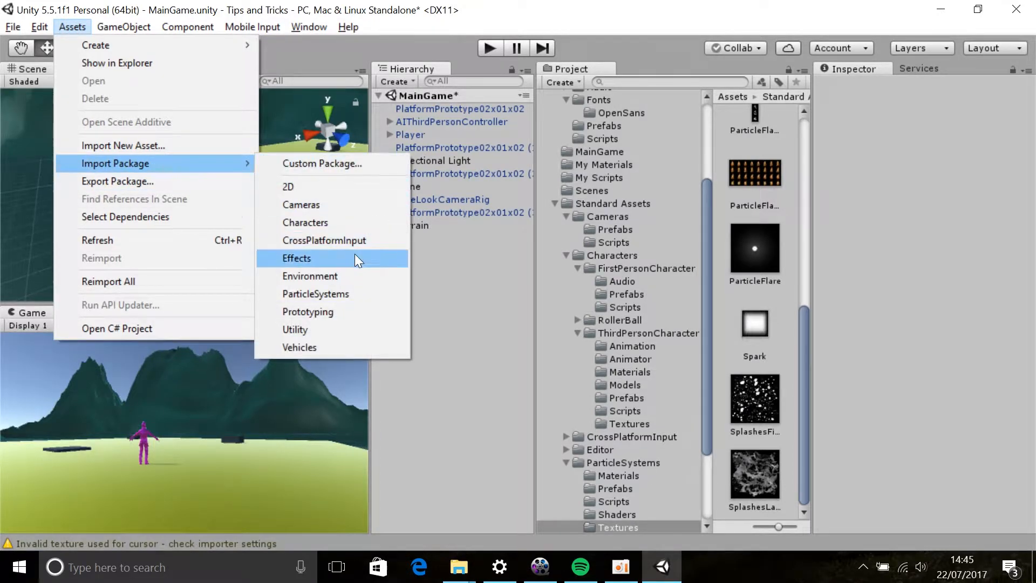
click(355, 276)
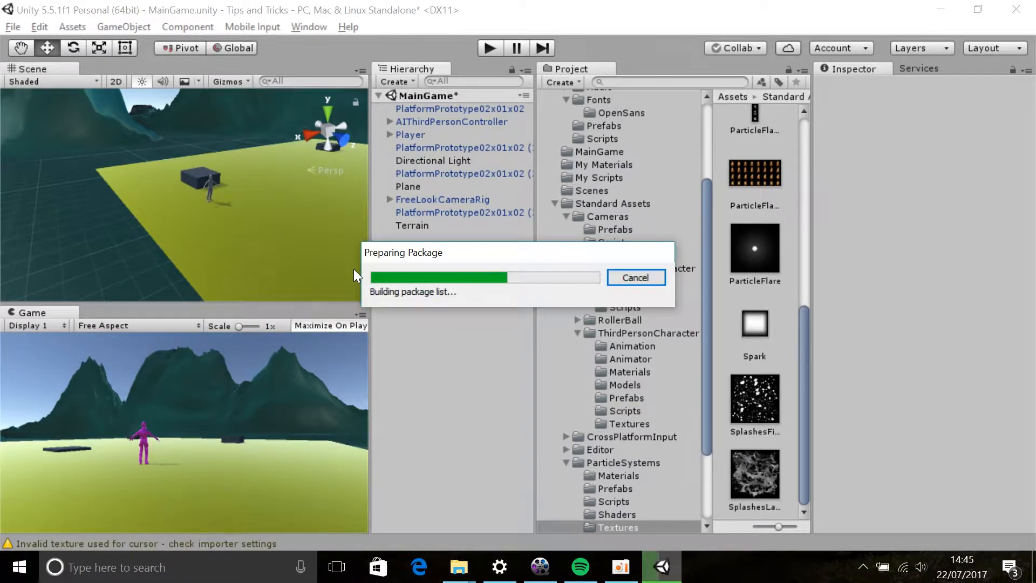
scroll(190, 219, down, 15)
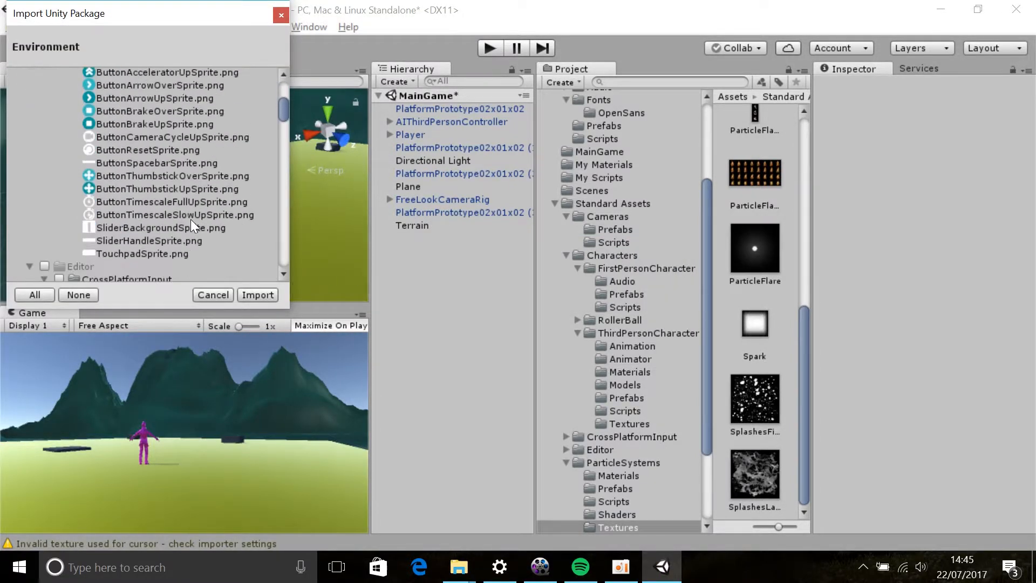
scroll(190, 219, down, 3)
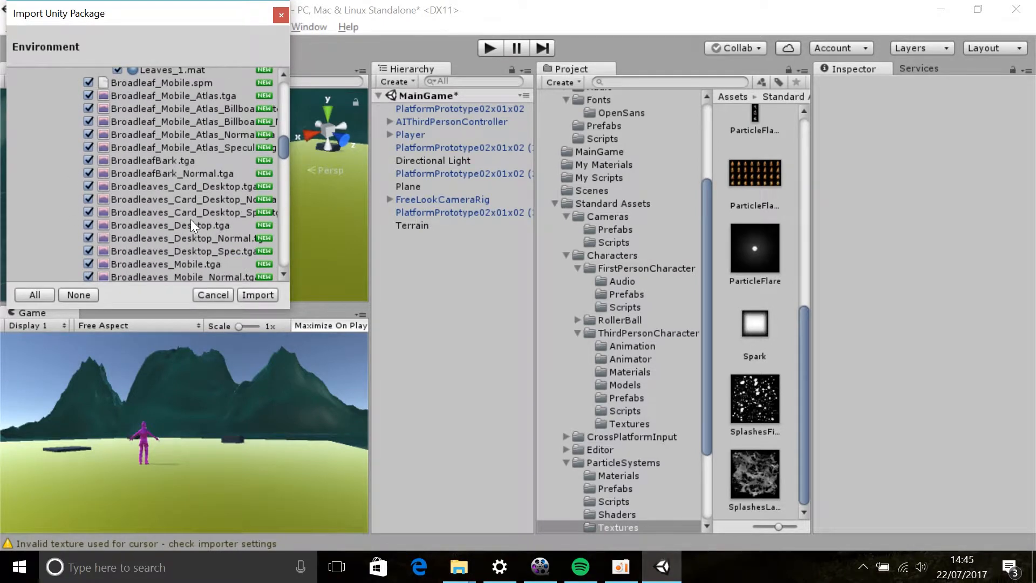
scroll(190, 219, down, 5)
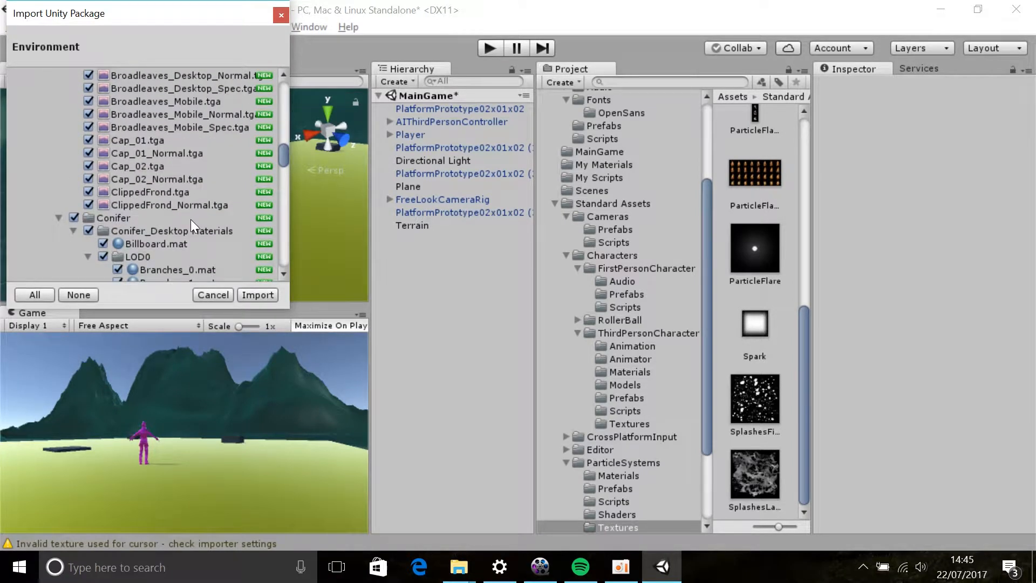
scroll(190, 219, down, 12)
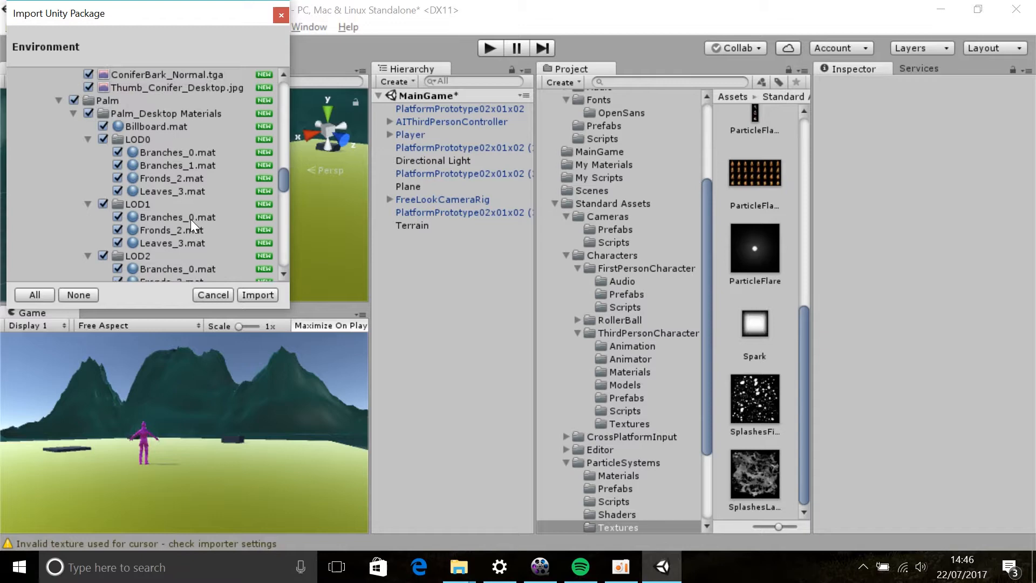
scroll(190, 220, up, 3)
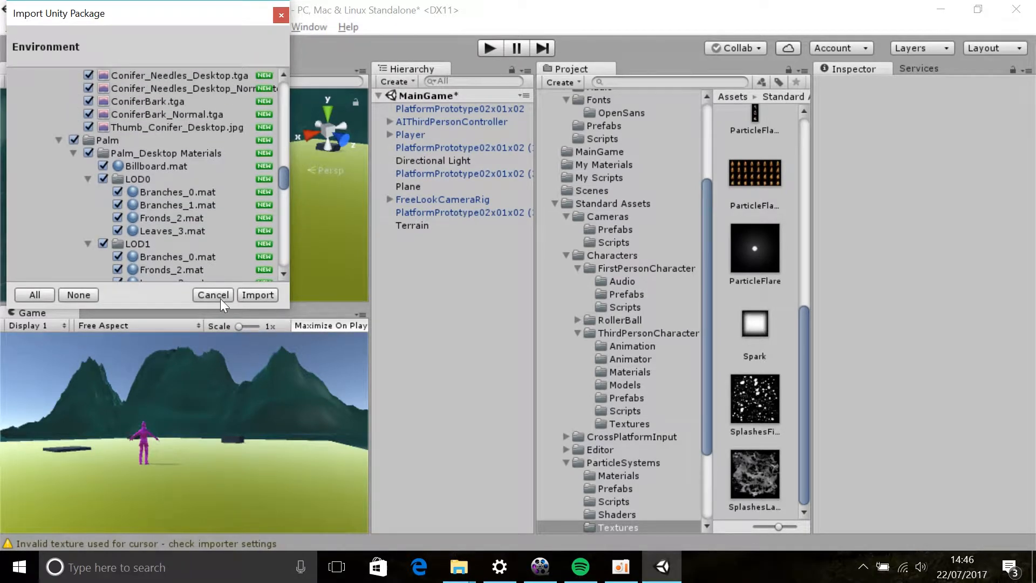
click(241, 297)
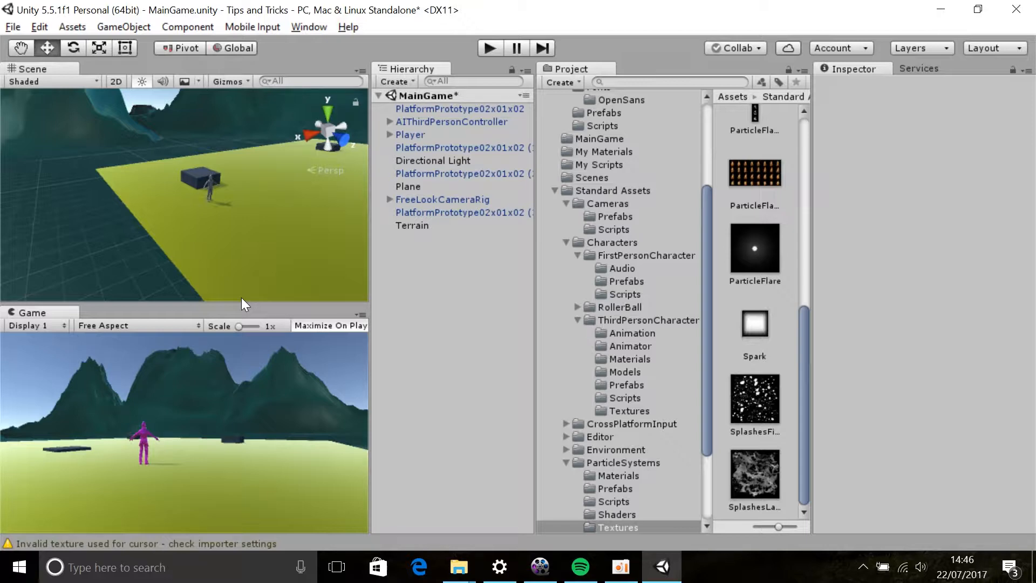
Start a new paint texture for the Terrain and assign a green Broadleaf_Desktop_Atlas texture as its albedo
click(205, 231)
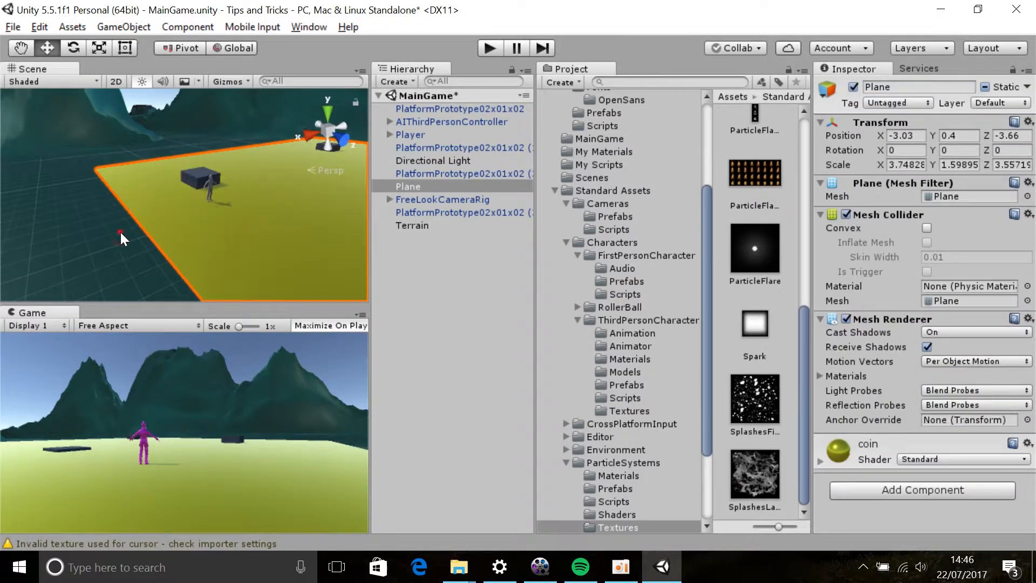
click(120, 231)
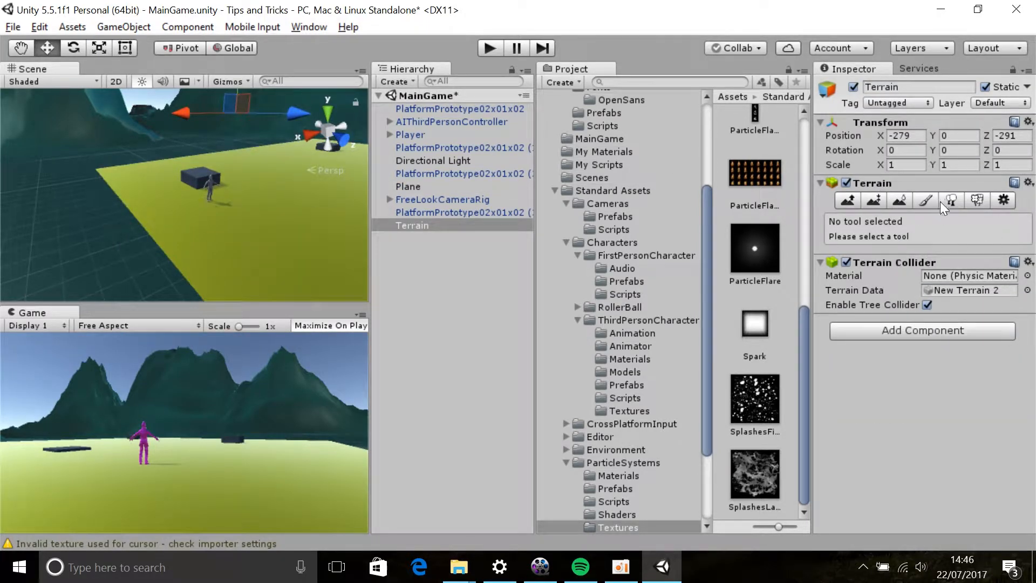
click(924, 202)
click(961, 432)
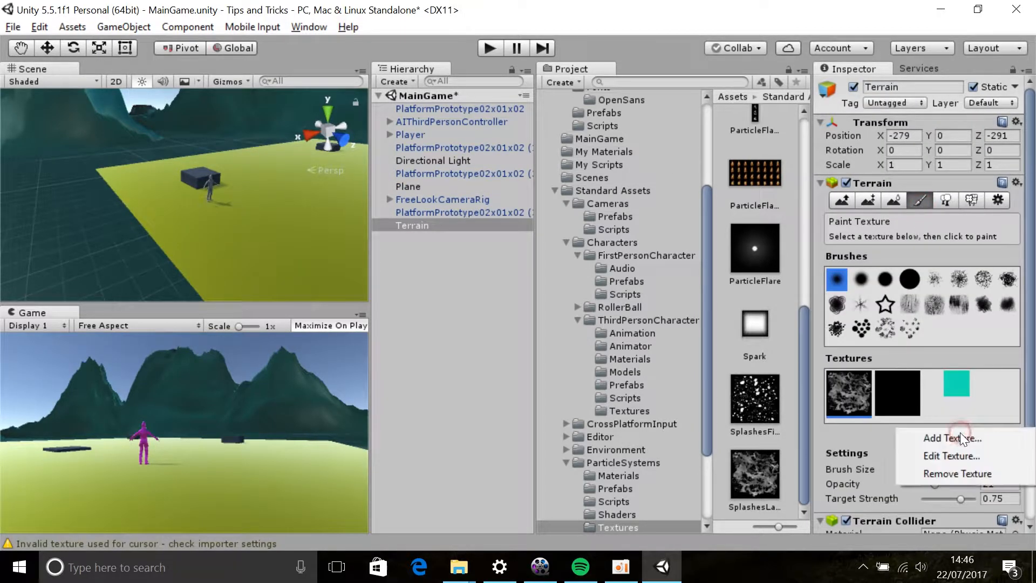
click(960, 433)
click(150, 111)
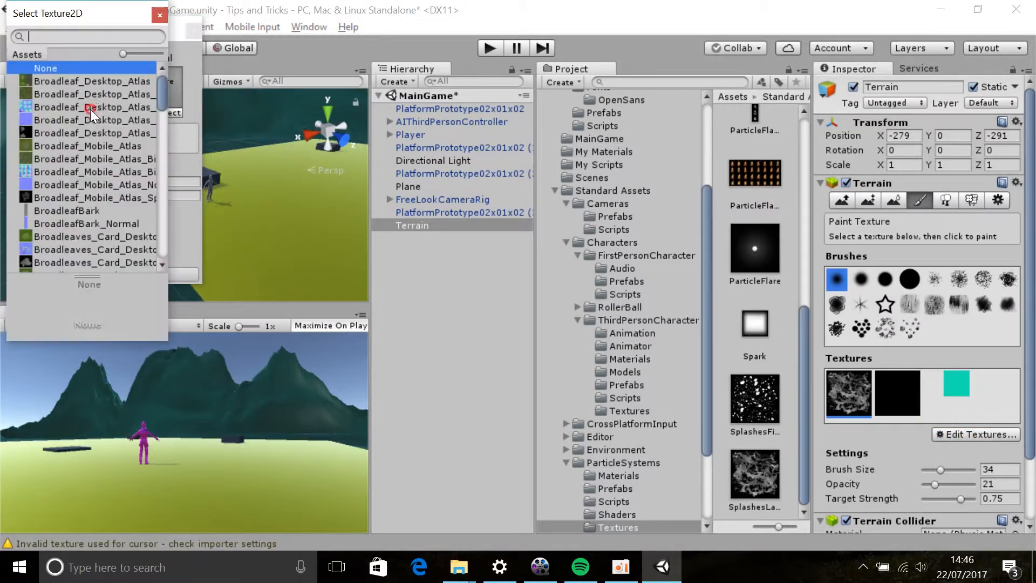
click(91, 141)
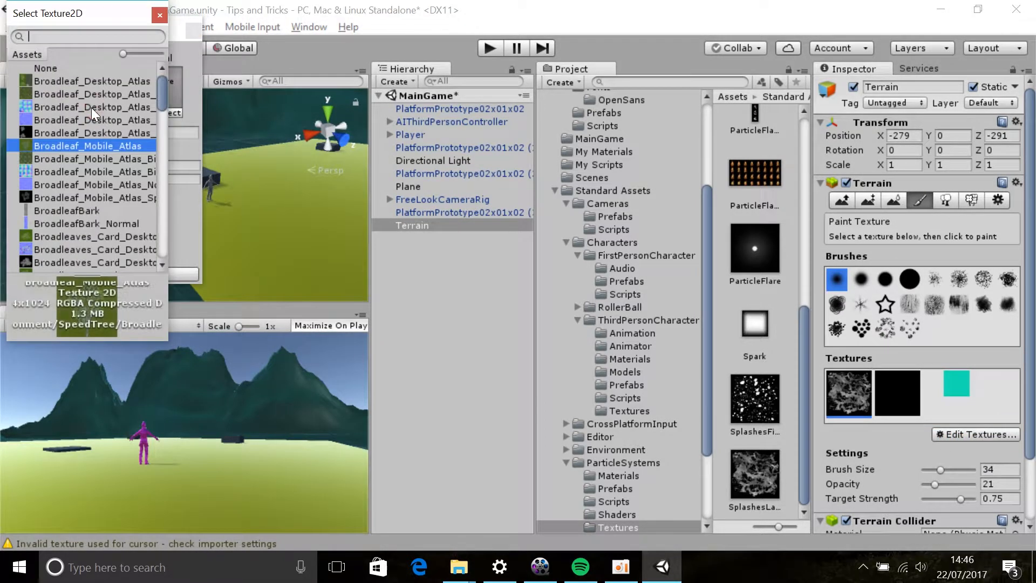
double_click(78, 90)
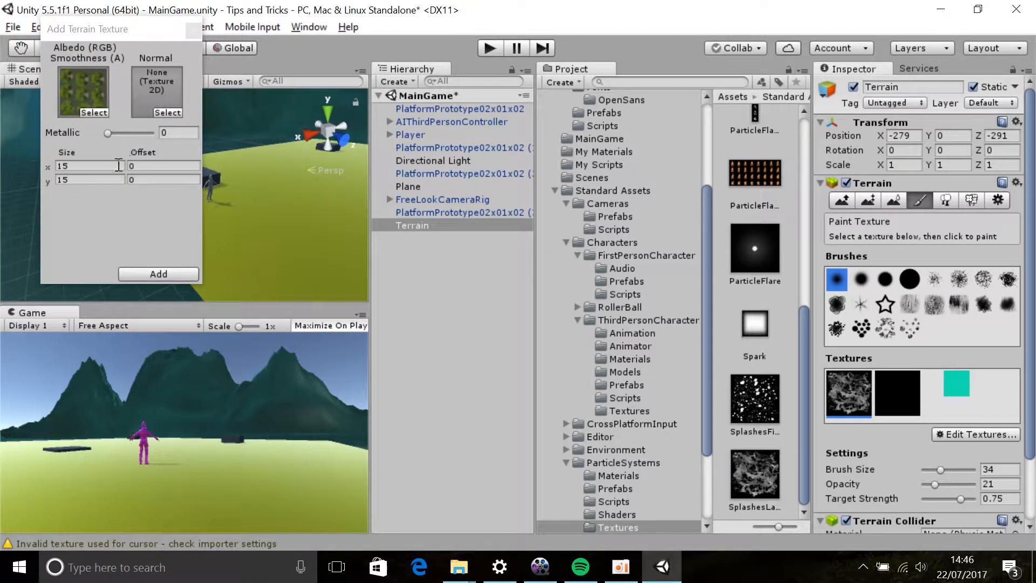
Set the broadleaf texture's X size to 30 and add it to the terrain
click(114, 164)
text(30)
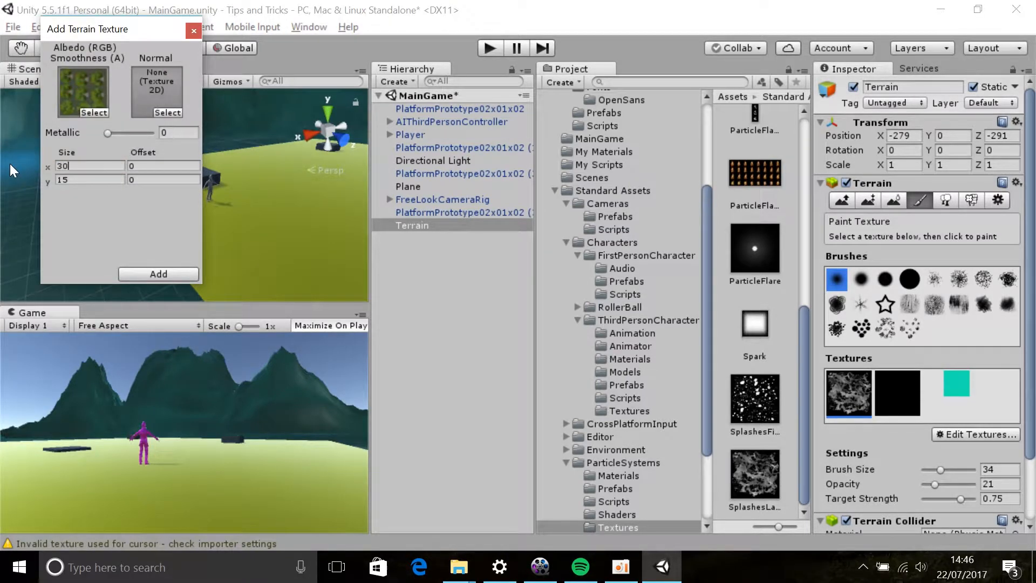
click(170, 274)
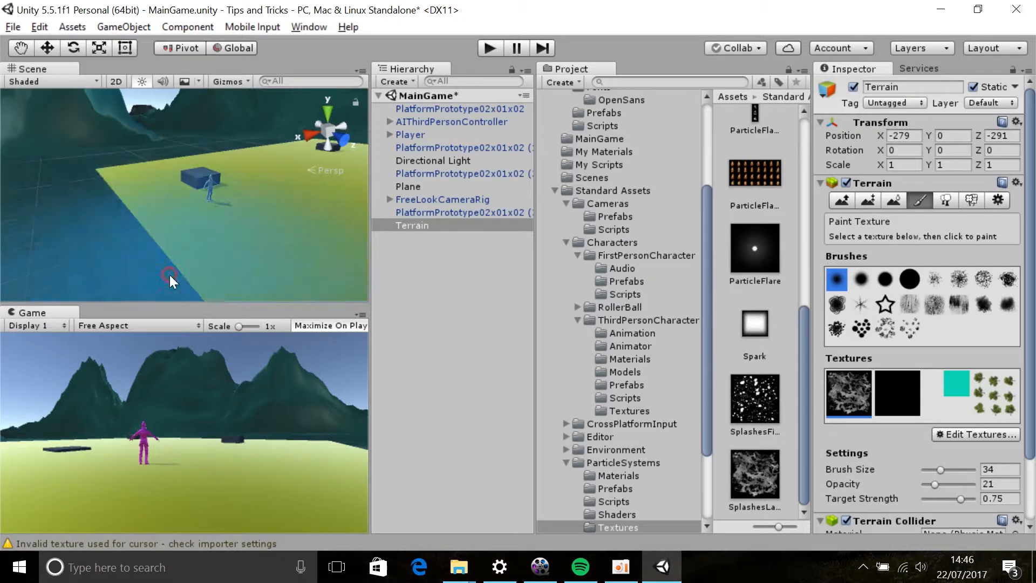
Select the broadleaf texture and try it on the ground beside the Plane
click(53, 251)
scroll(194, 258, down, 3)
scroll(194, 258, down, 6)
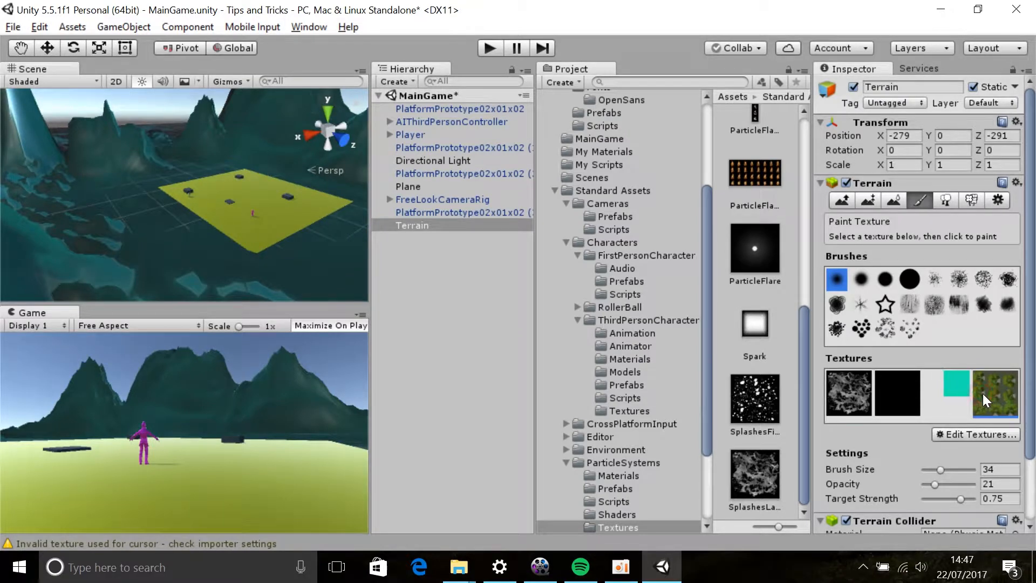
Start another terrain texture and assign GrassRockyAlbedo as its albedo
click(975, 432)
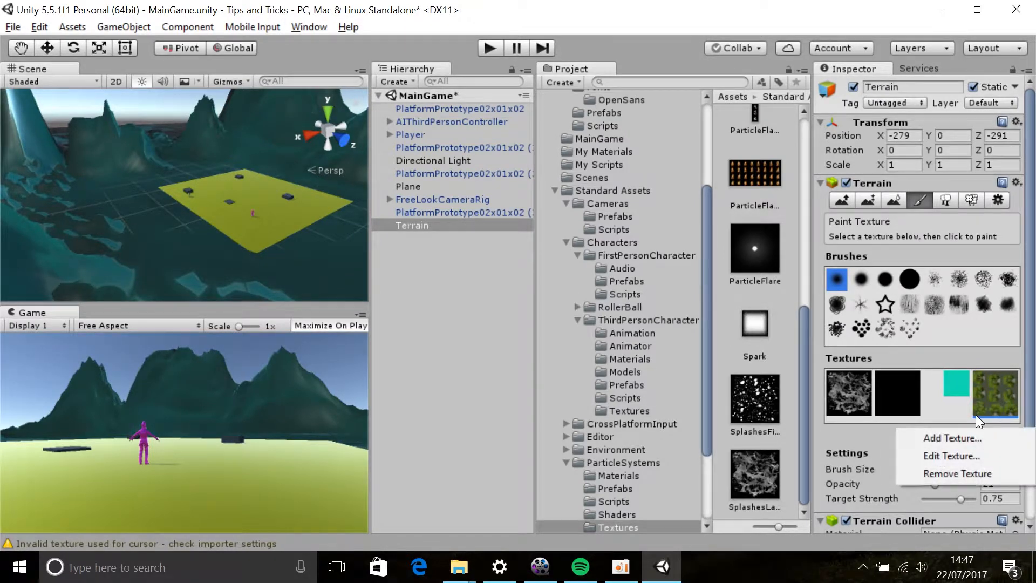
click(973, 438)
click(100, 111)
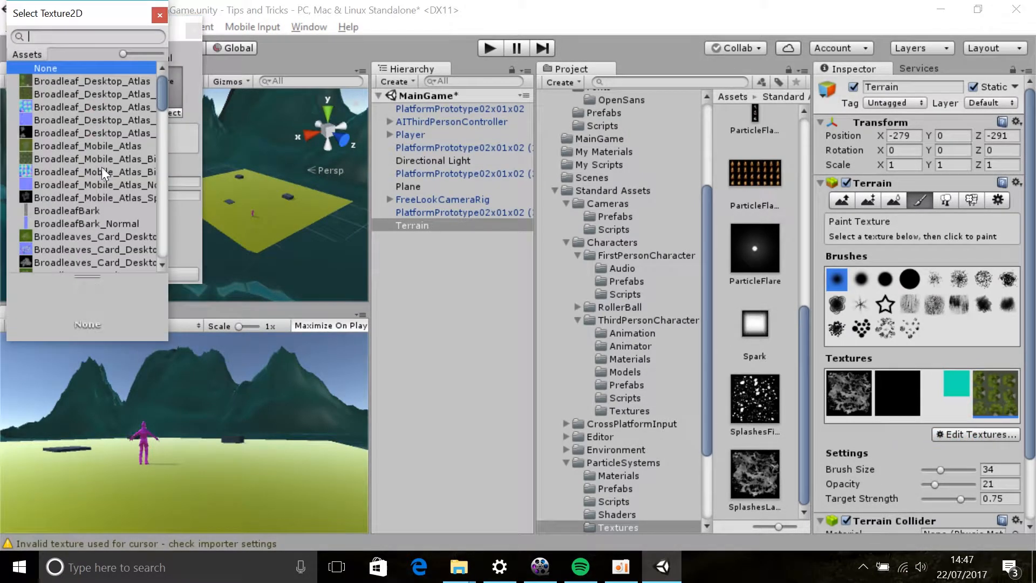
scroll(102, 167, down, 10)
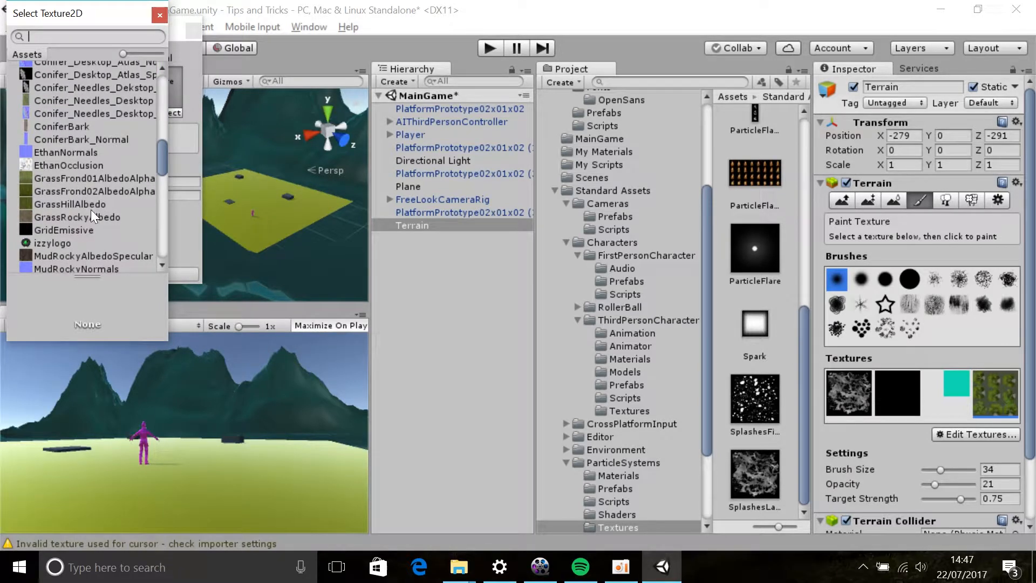
double_click(88, 214)
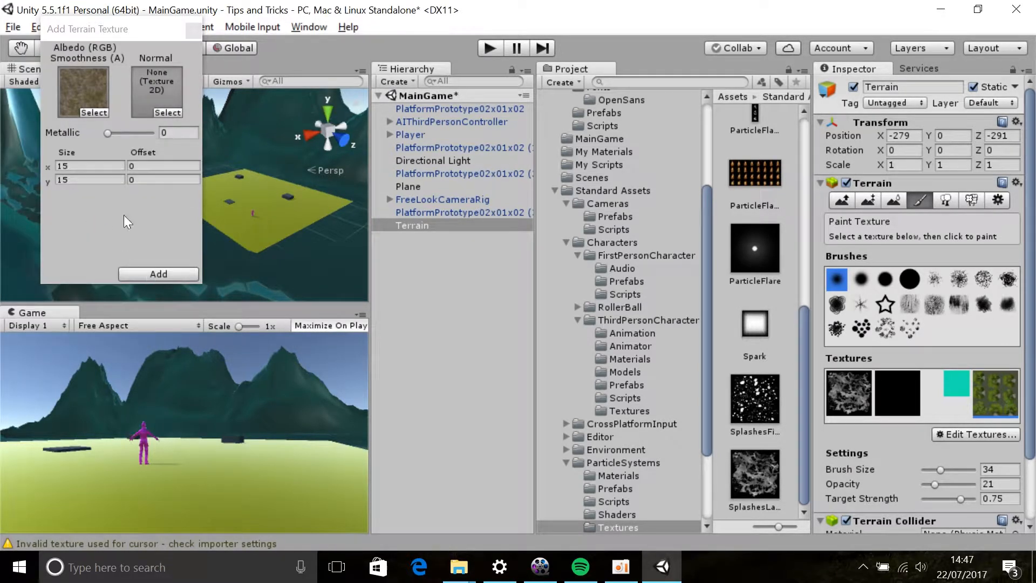
Set the rocky grass texture's size to 30 in X and 30 in Y and add it to the terrain
click(88, 164)
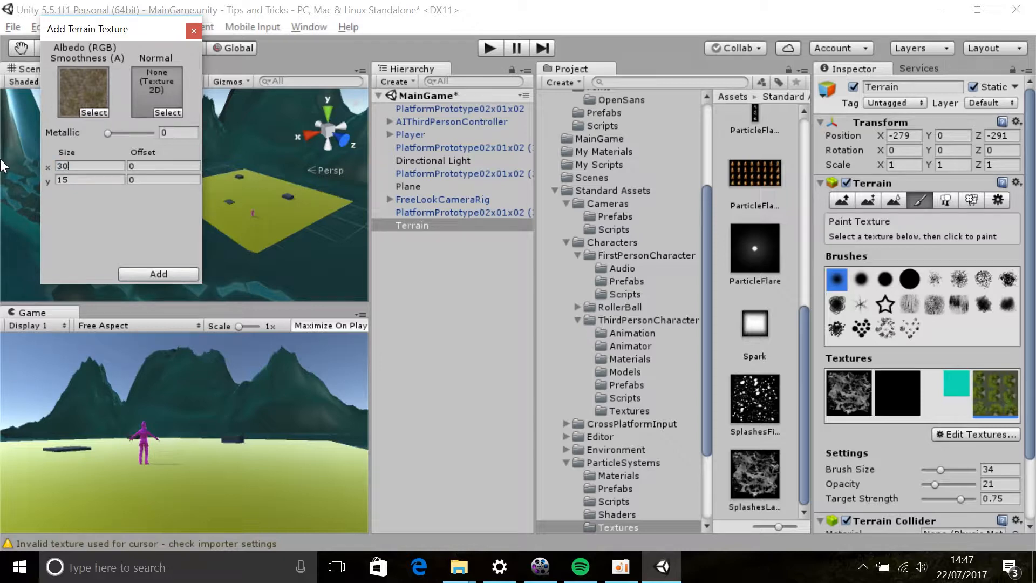
text(3)
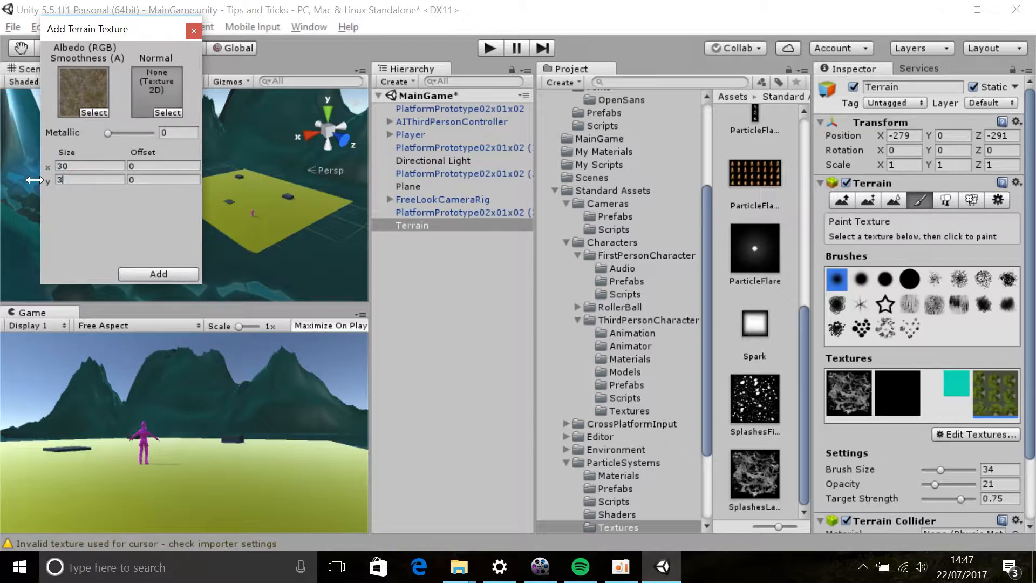
text(0)
click(167, 276)
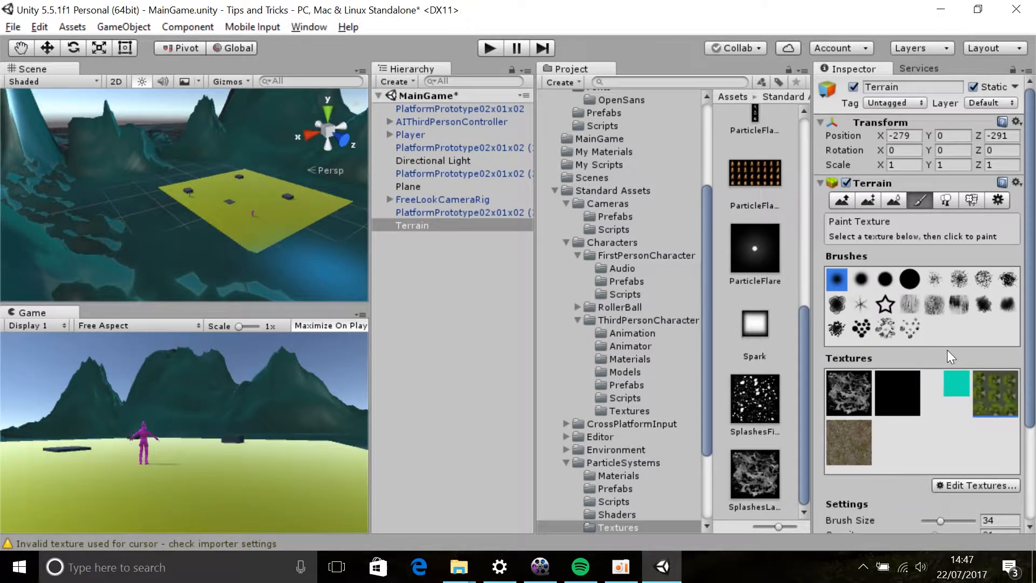
Paint the rocky grass texture over the ground and mountains around the Plane with the large solid round brush
click(840, 450)
mouse_move(184, 209)
mouse_down()
mouse_move(89, 222)
mouse_move(112, 264)
mouse_move(22, 159)
mouse_move(117, 178)
mouse_move(174, 153)
mouse_move(135, 177)
mouse_move(148, 186)
mouse_move(206, 134)
mouse_move(270, 108)
mouse_move(310, 126)
mouse_move(353, 174)
mouse_move(373, 263)
mouse_up()
scroll(227, 253, down, 10)
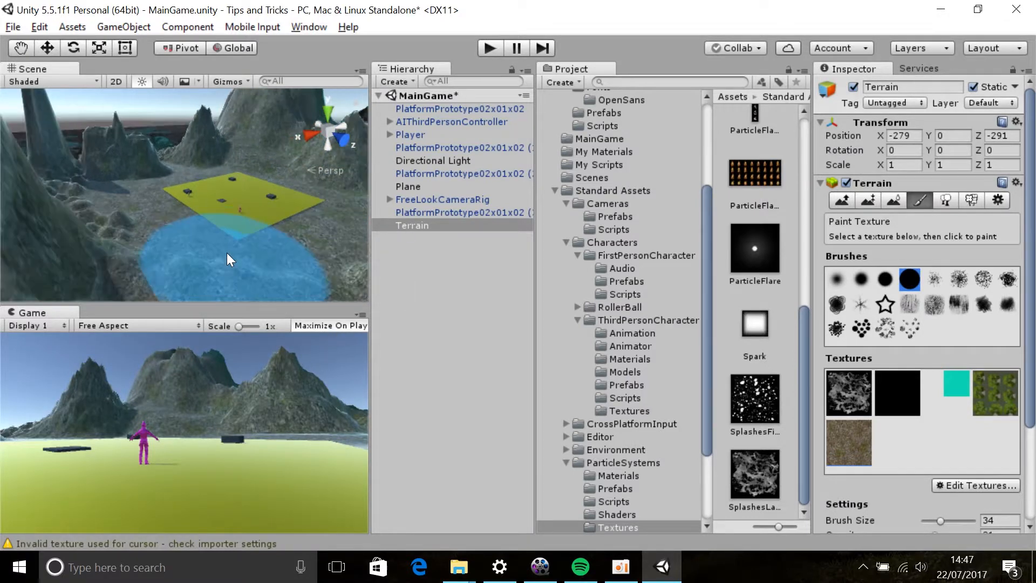
mouse_move(80, 239)
mouse_down()
mouse_move(130, 277)
mouse_move(190, 257)
mouse_move(295, 280)
mouse_move(67, 157)
mouse_move(93, 204)
mouse_up()
mouse_move(134, 134)
mouse_down()
mouse_move(115, 148)
mouse_move(190, 144)
mouse_up()
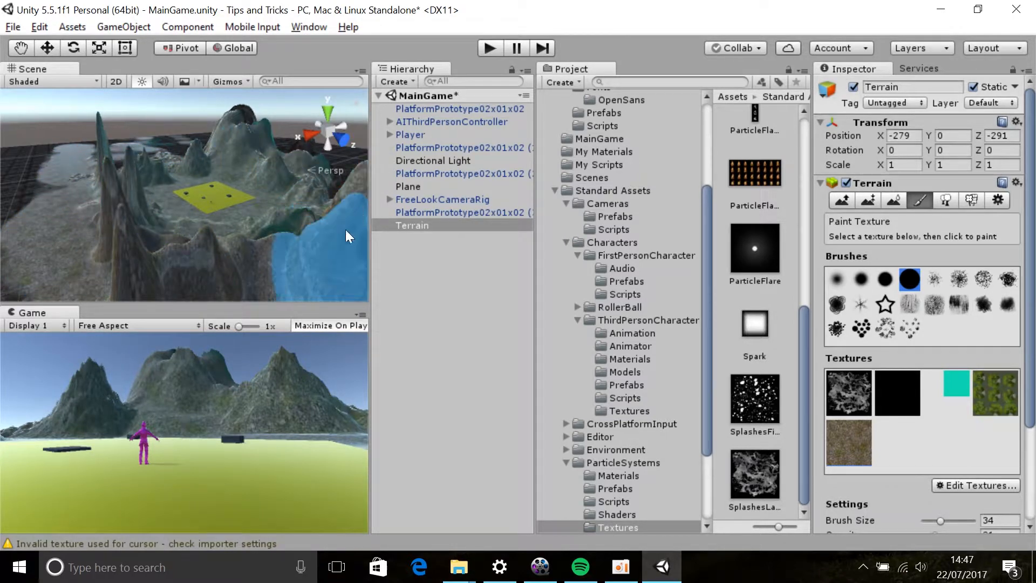
Examine the painted ground and mountains around the Plane from a distance and from other sides
scroll(245, 229, down, 3)
scroll(246, 231, up, 5)
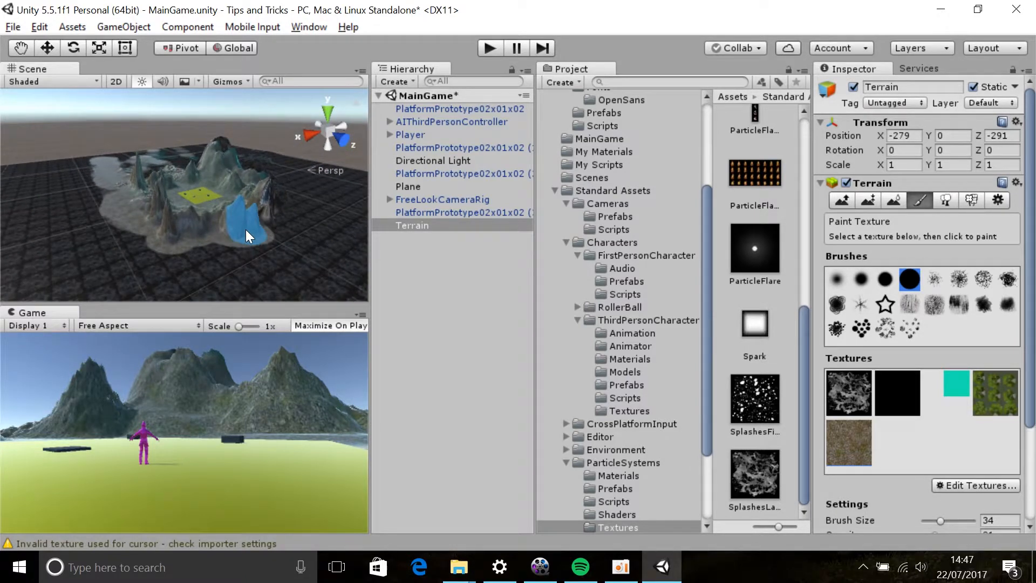
scroll(245, 229, up, 5)
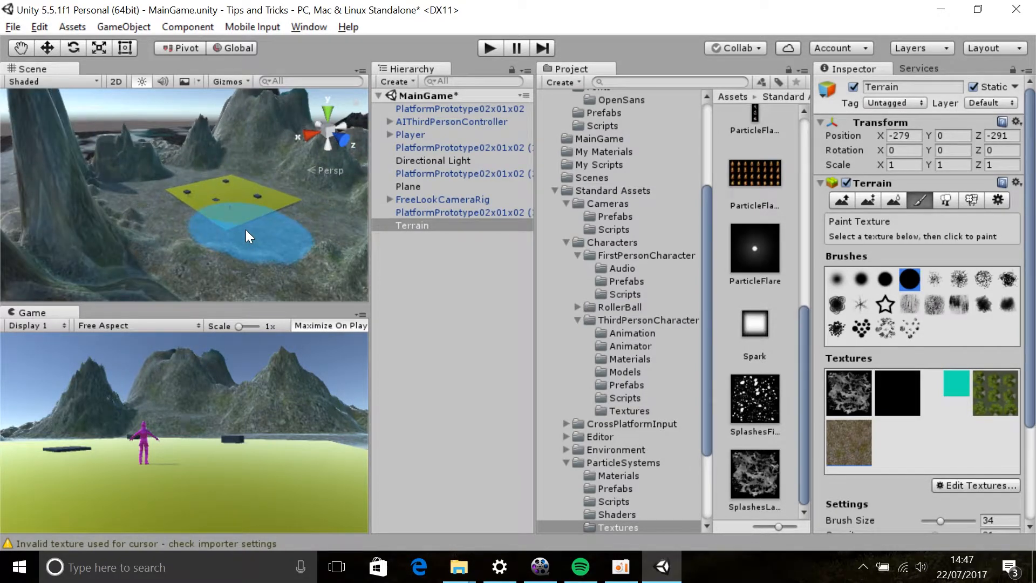
scroll(245, 231, up, 4)
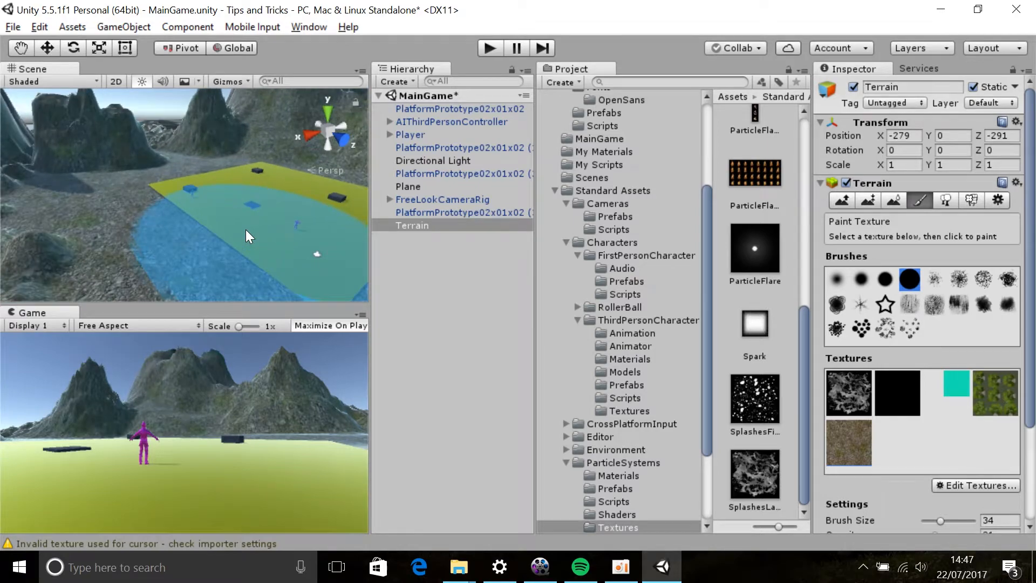
mouse_move(195, 246)
right_down()
mouse_move(155, 224)
mouse_move(281, 164)
right_up()
alt+drag(282, 165, 43, 228)
scroll(236, 222, down, 5)
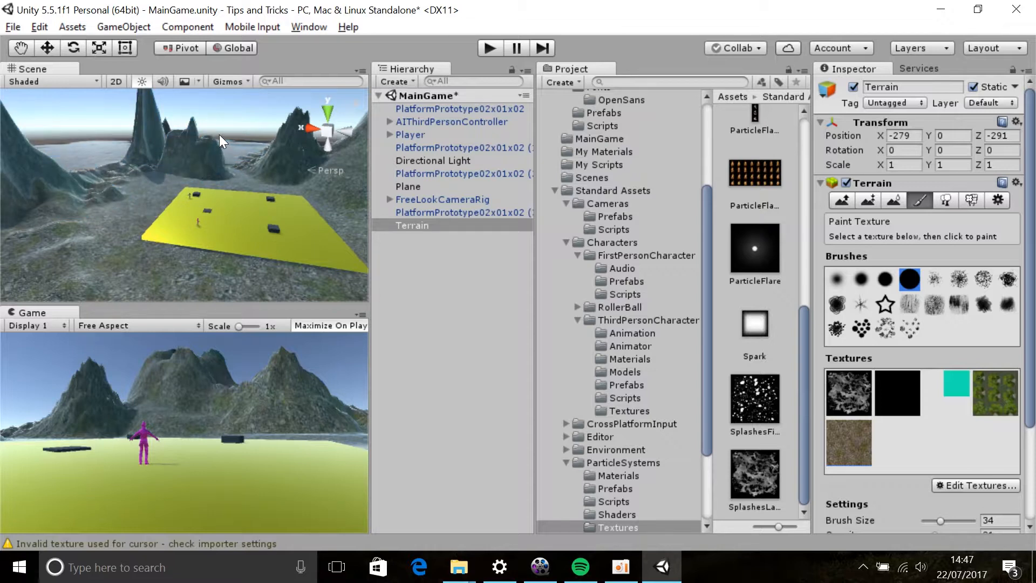
Add another terrain texture with GrassHillAlbedo as its albedo
click(987, 485)
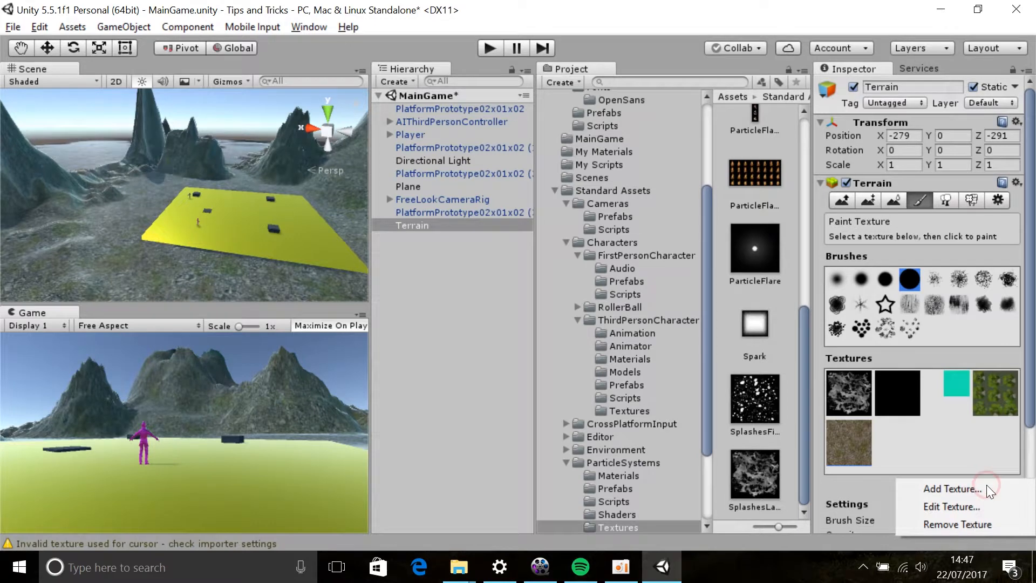
click(946, 487)
click(99, 111)
scroll(99, 193, down, 10)
scroll(99, 193, down, 3)
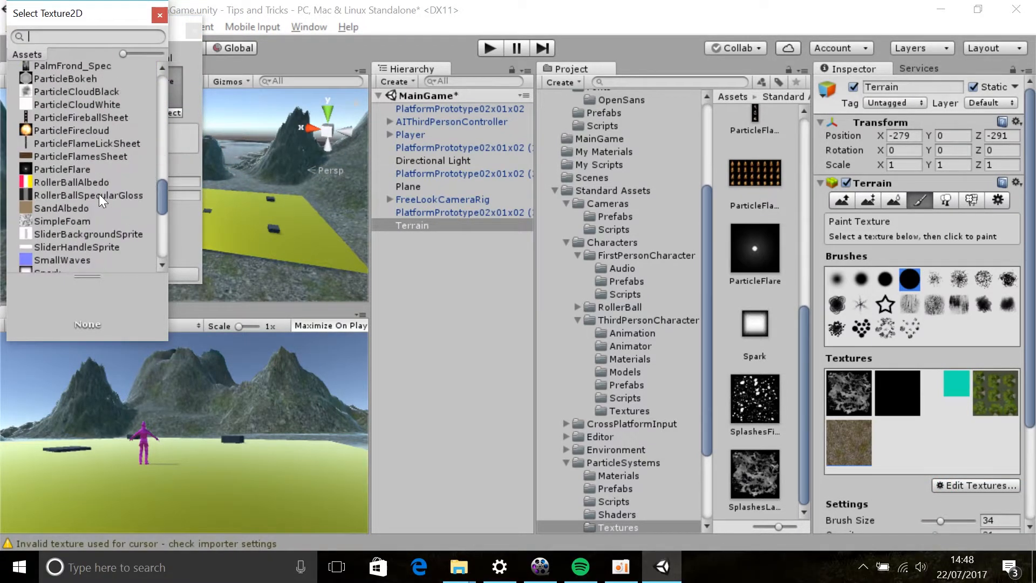
scroll(99, 193, up, 8)
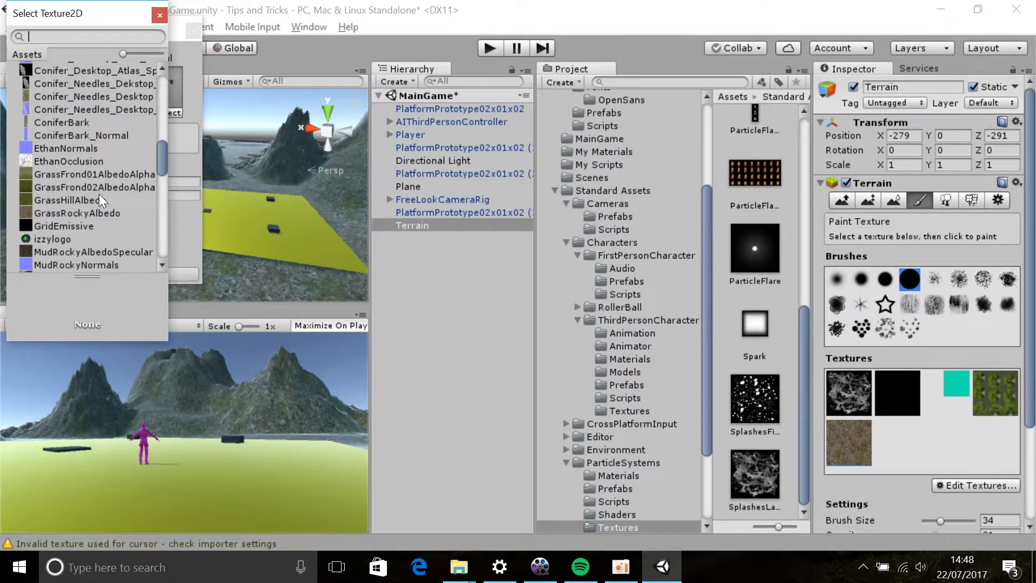
double_click(99, 195)
click(154, 272)
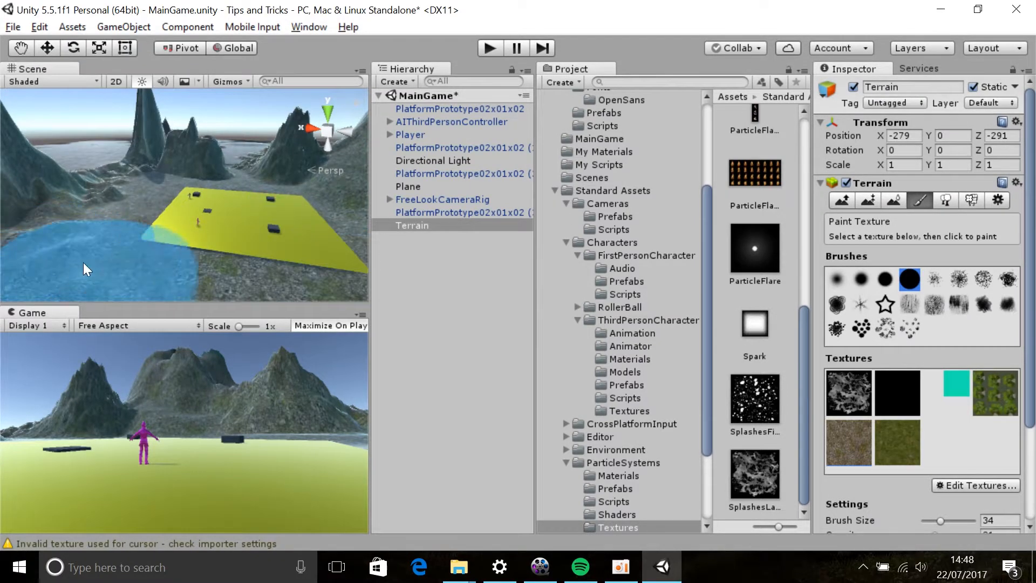
Paint the grass hill texture over the ground around the Plane with the soft round brush at an opacity of 19
click(861, 279)
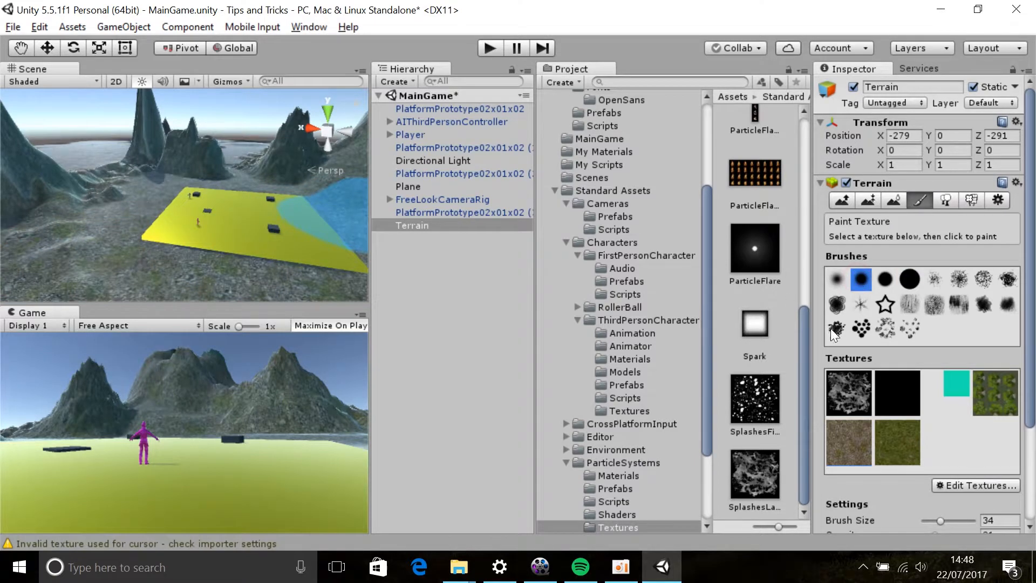
scroll(912, 371, down, 3)
drag(940, 408, 933, 407)
mouse_move(75, 264)
mouse_down()
mouse_move(144, 273)
mouse_move(95, 257)
mouse_up()
click(890, 321)
mouse_move(205, 281)
mouse_down()
mouse_move(115, 264)
mouse_move(83, 217)
mouse_move(206, 263)
mouse_move(332, 281)
mouse_up()
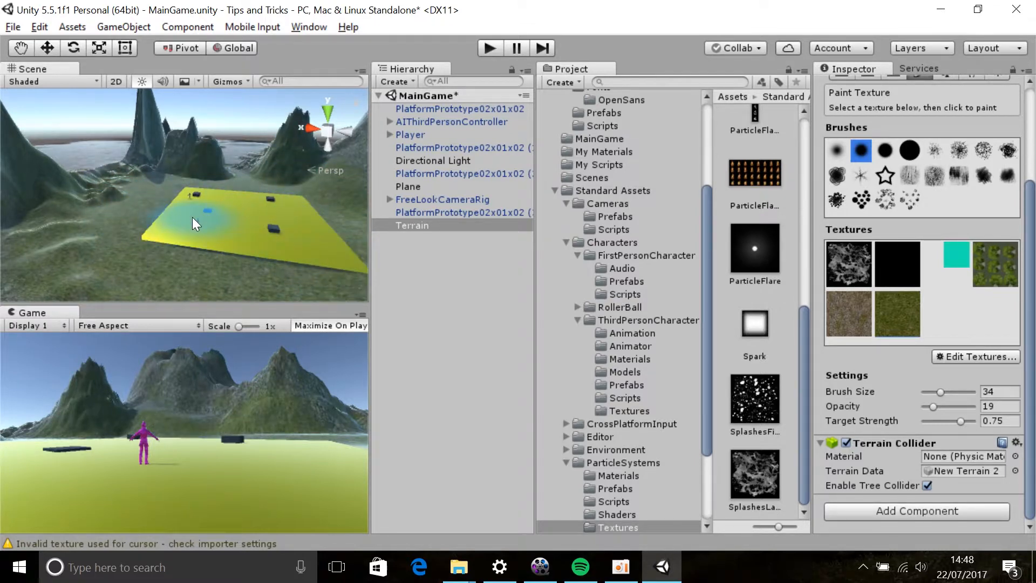
scroll(192, 217, down, 10)
scroll(108, 209, up, 8)
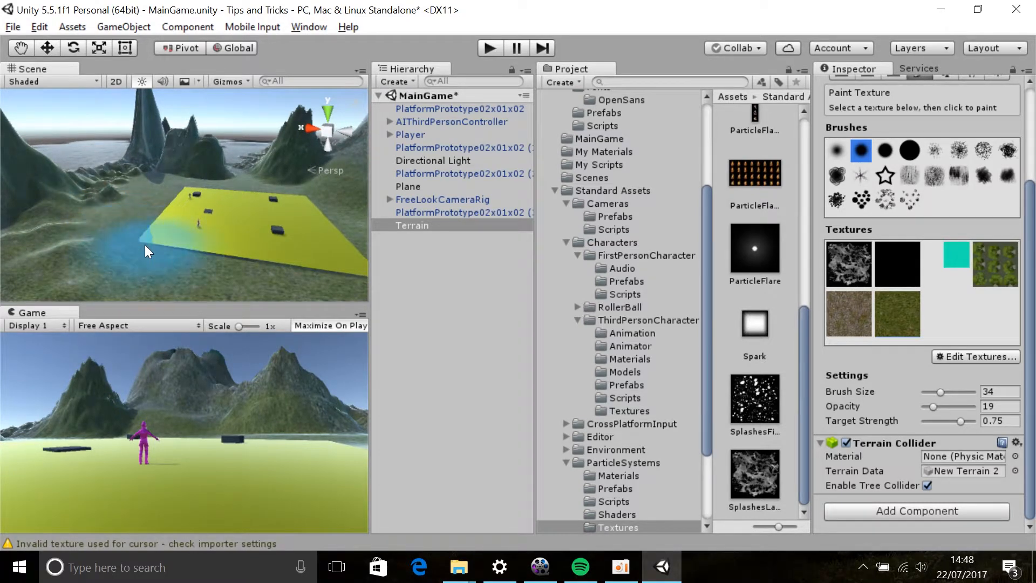
scroll(145, 245, up, 5)
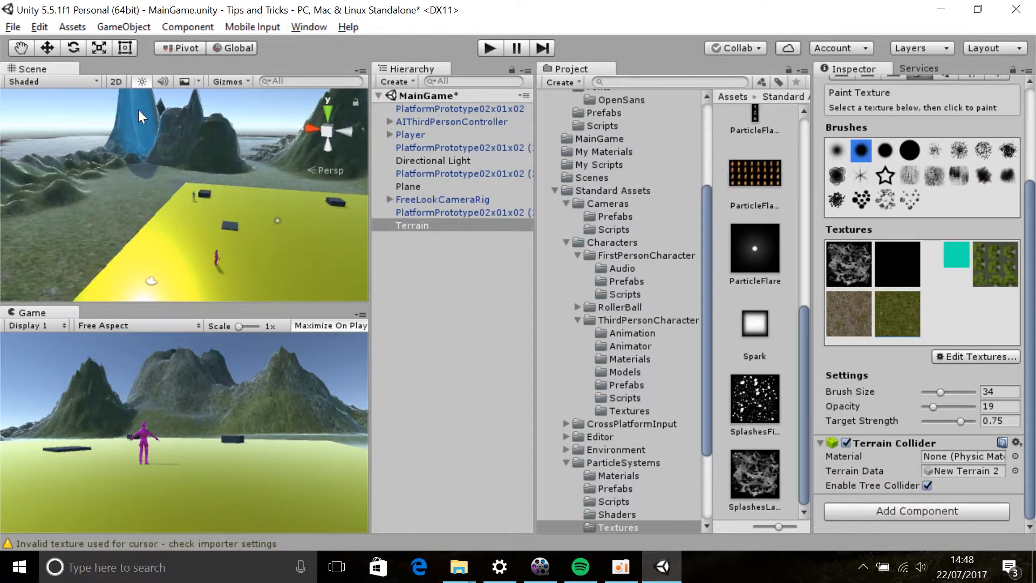
scroll(345, 214, down, 5)
scroll(232, 150, down, 10)
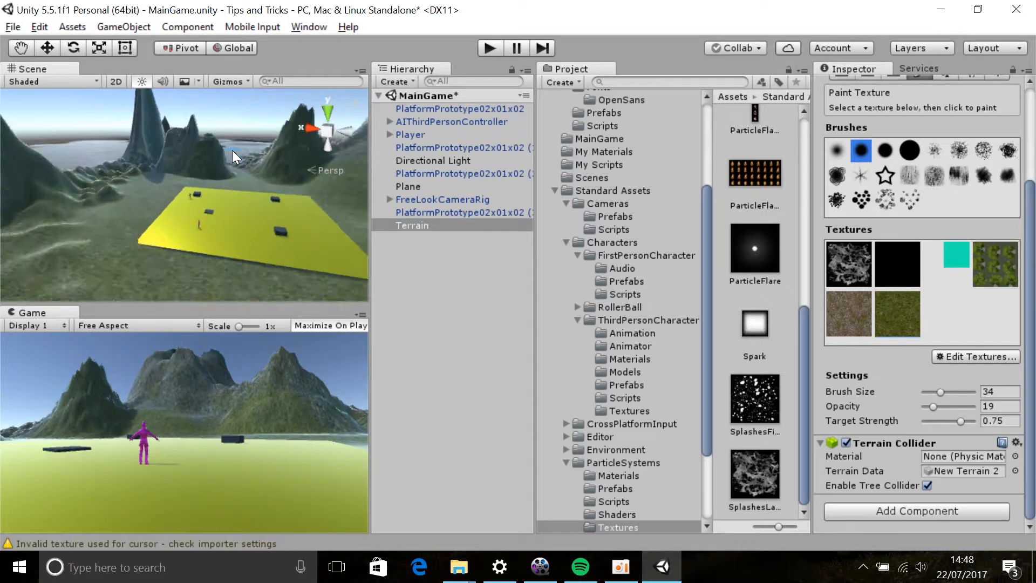
scroll(232, 150, down, 5)
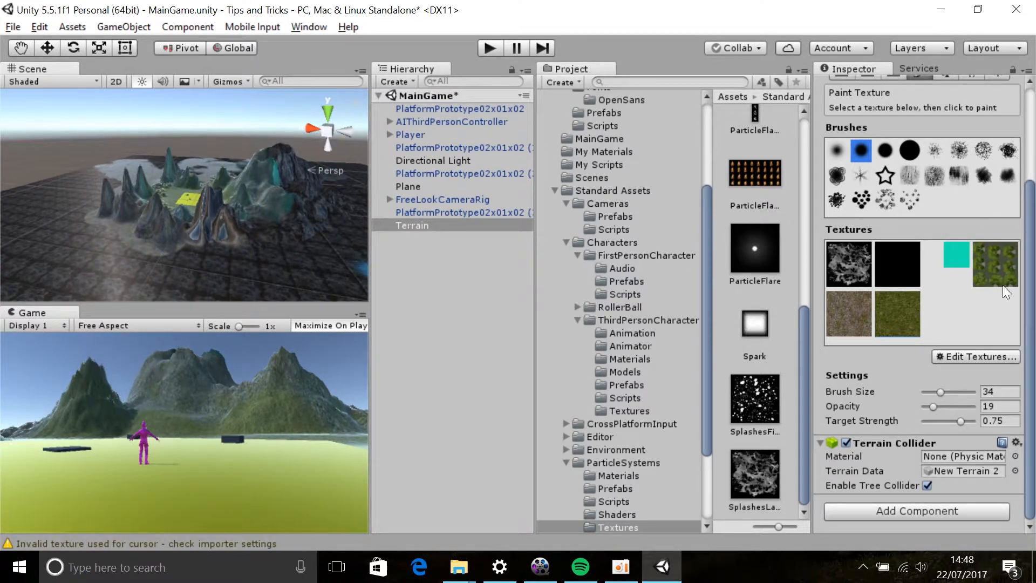
Add another terrain texture with MudRockyAlbedoSpecular as its albedo and a size of 30 in X
click(983, 359)
click(969, 357)
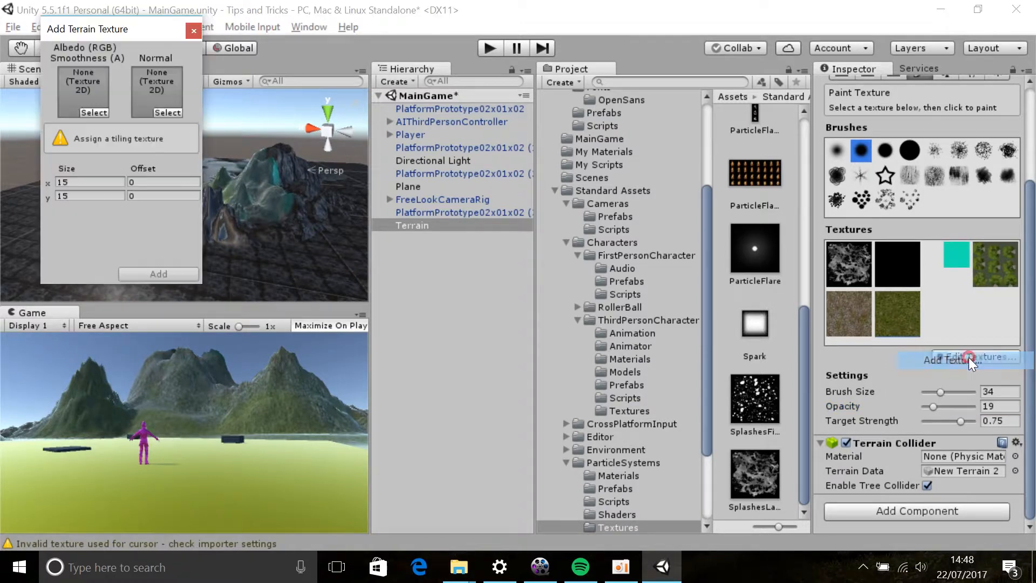
click(101, 111)
scroll(82, 217, down, 10)
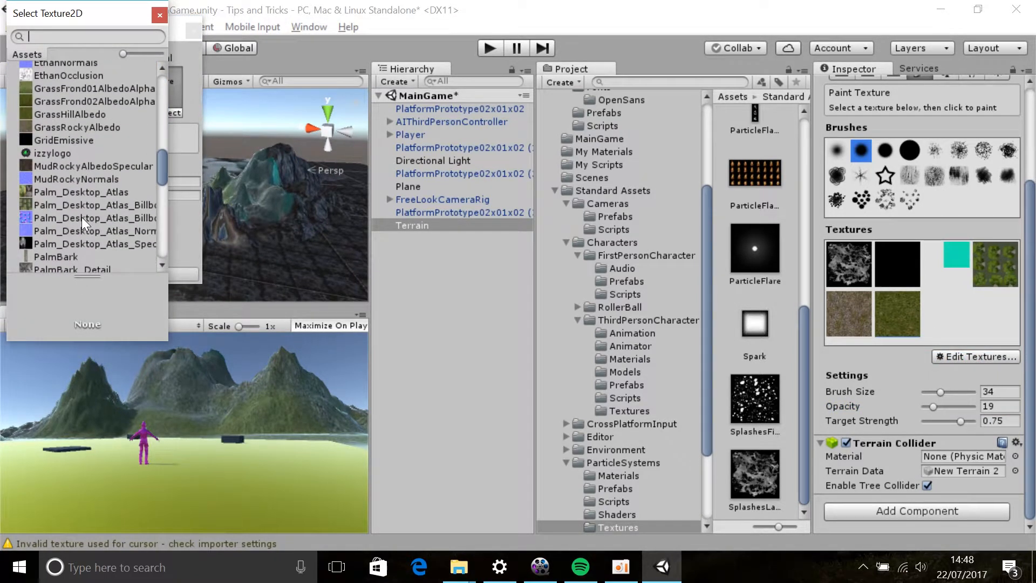
scroll(82, 217, down, 3)
double_click(82, 131)
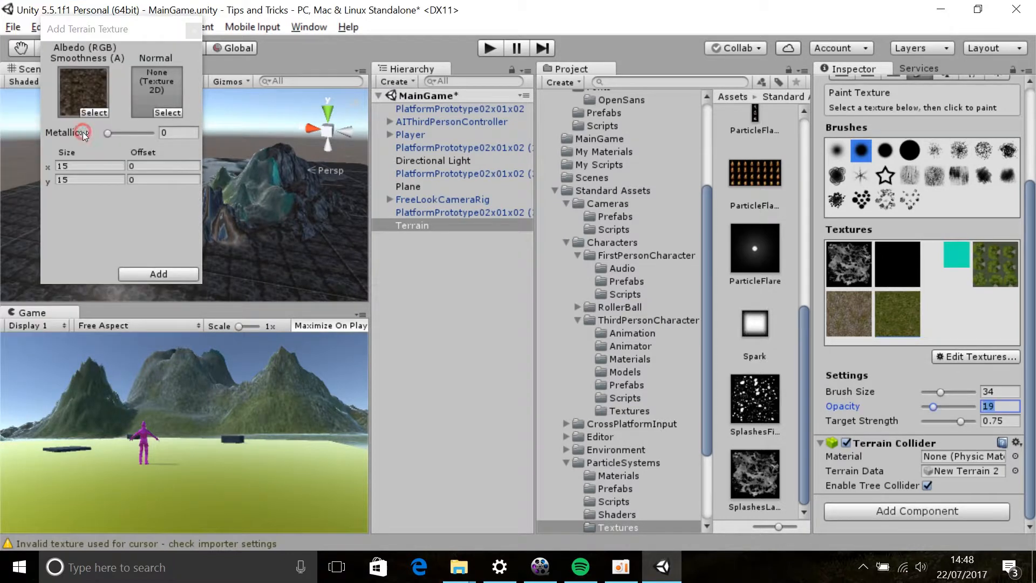
click(82, 166)
text(30)
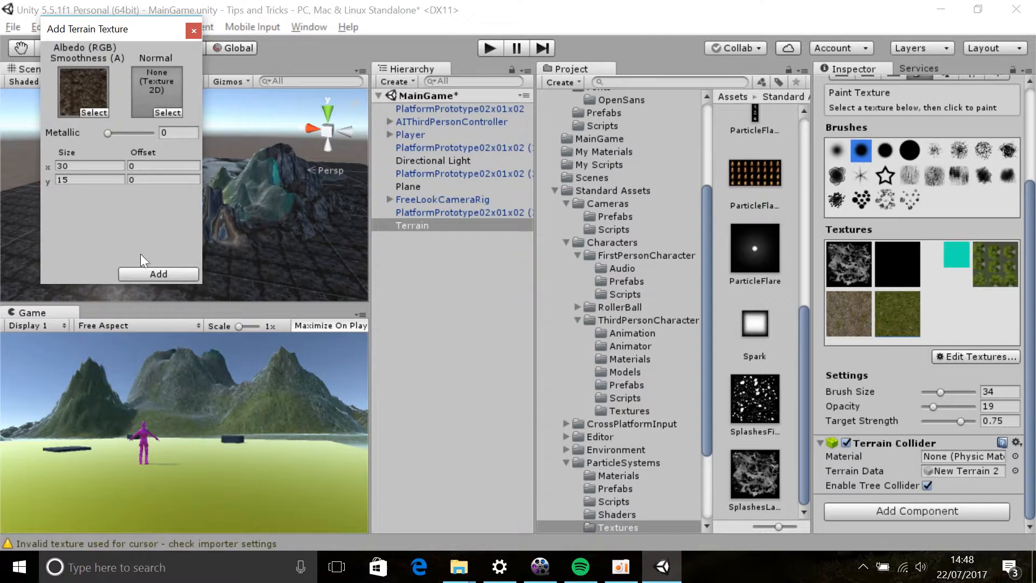
click(147, 273)
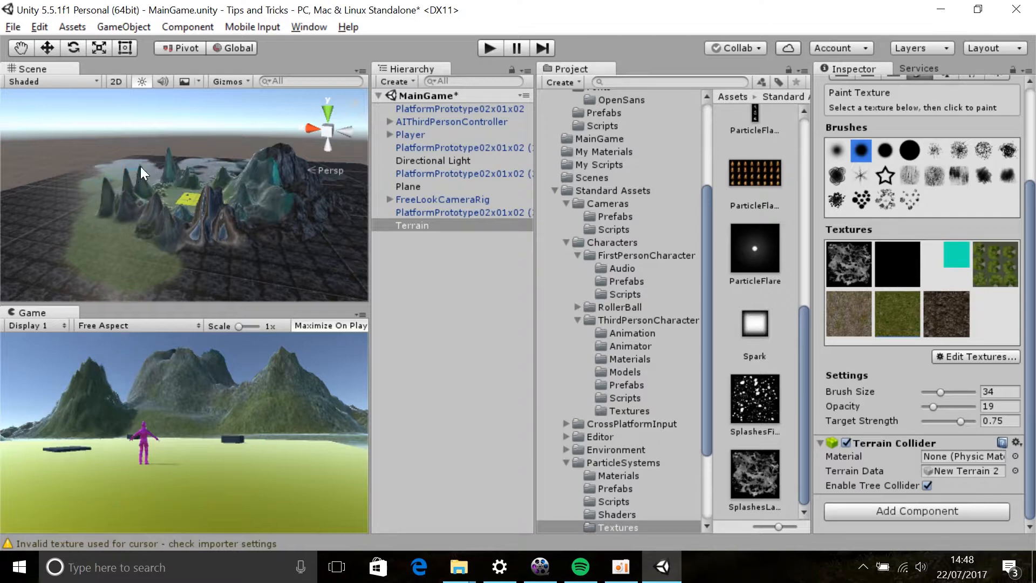
Paint the grass hill texture over the mountains and the outer ground encircling them
mouse_move(73, 240)
mouse_down()
mouse_move(199, 273)
mouse_move(297, 248)
mouse_move(245, 241)
mouse_up()
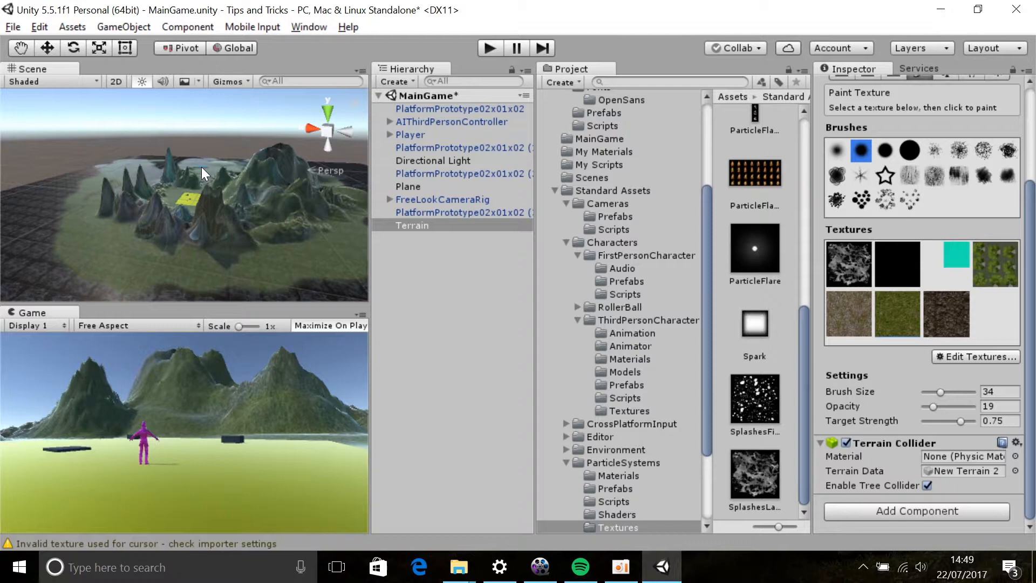
scroll(175, 215, up, 10)
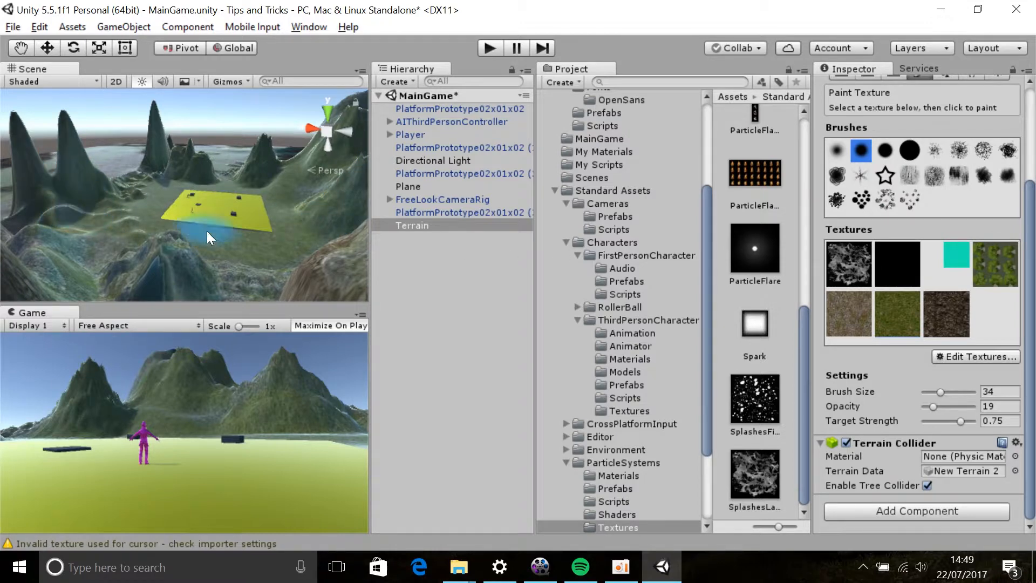
scroll(238, 258, up, 5)
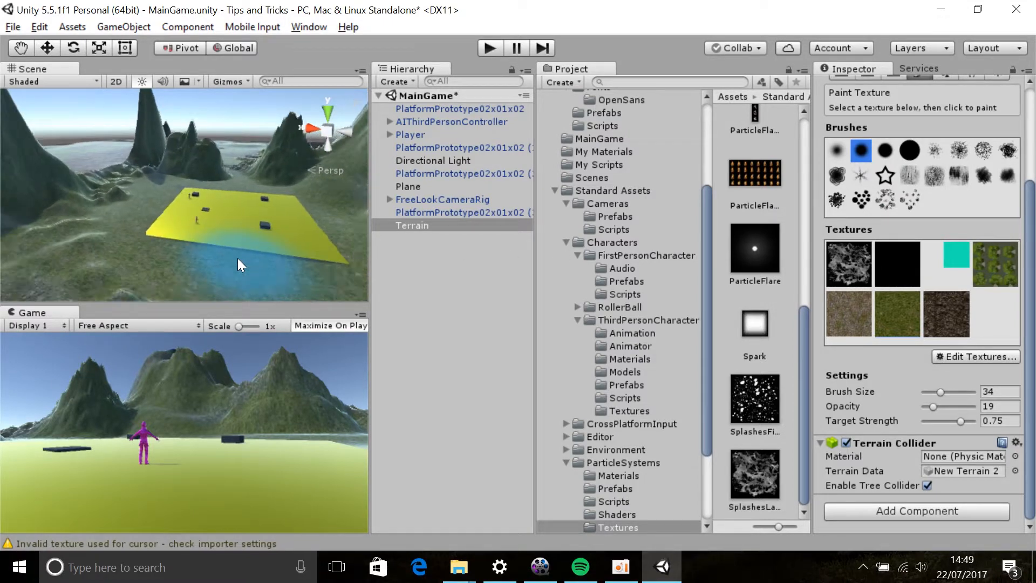
Examine the painted mountains and the ground around the Plane from other sides and up close
alt+drag(238, 258, 327, 219)
alt+drag(128, 248, 942, 253)
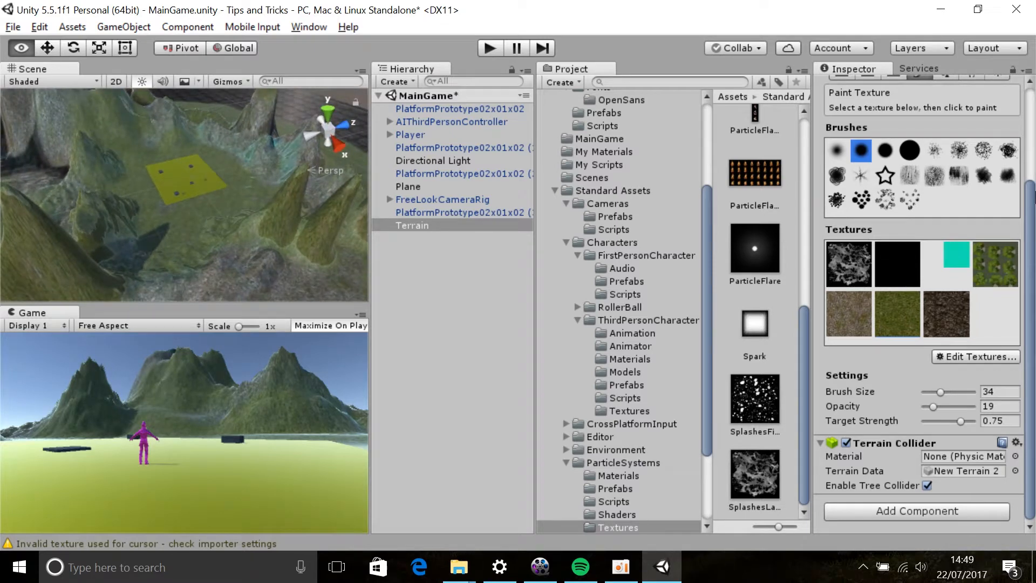
alt+drag(266, 220, 701, 217)
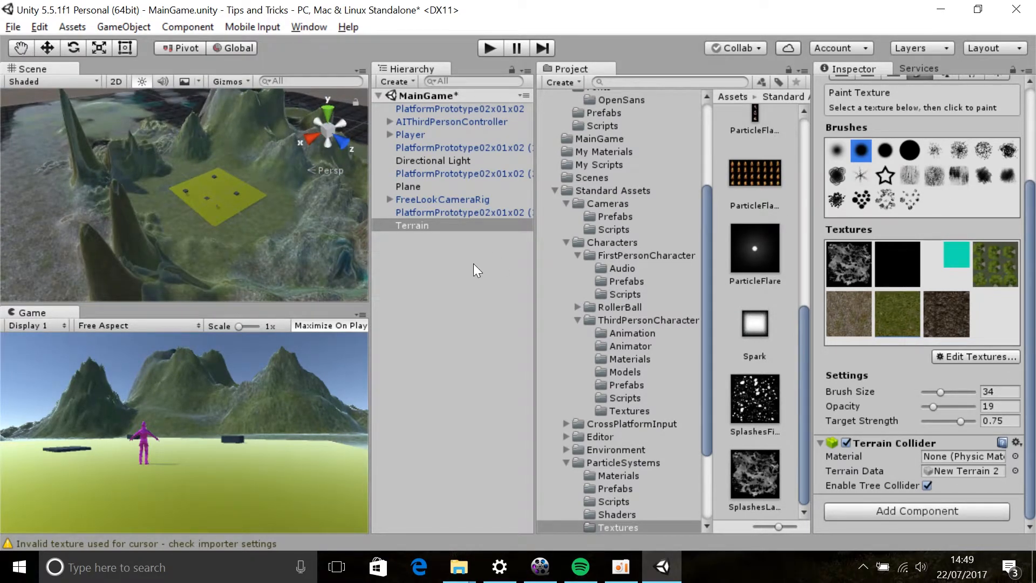
alt+drag(279, 230, 277, 206)
scroll(277, 206, up, 3)
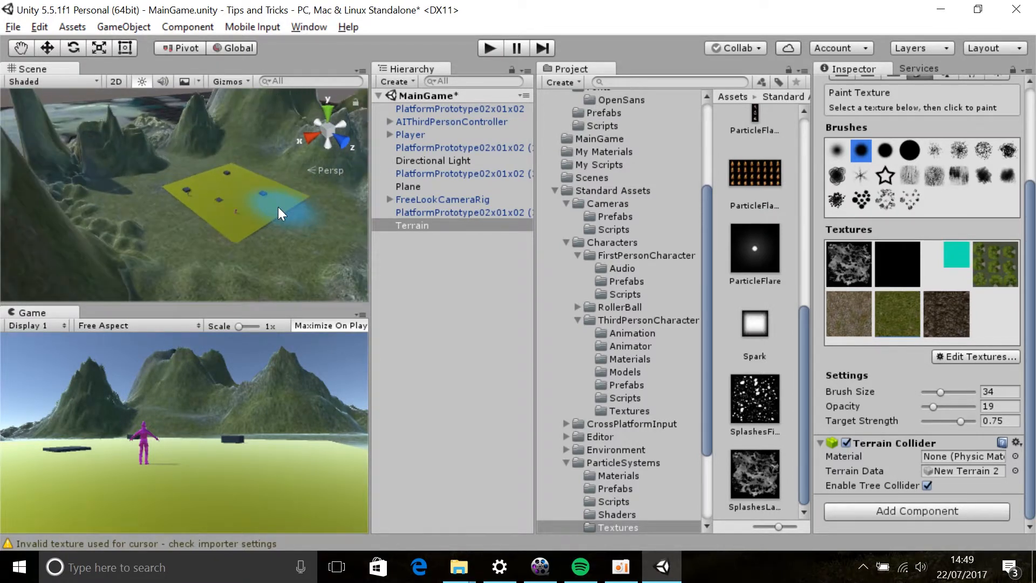
scroll(279, 212, up, 2)
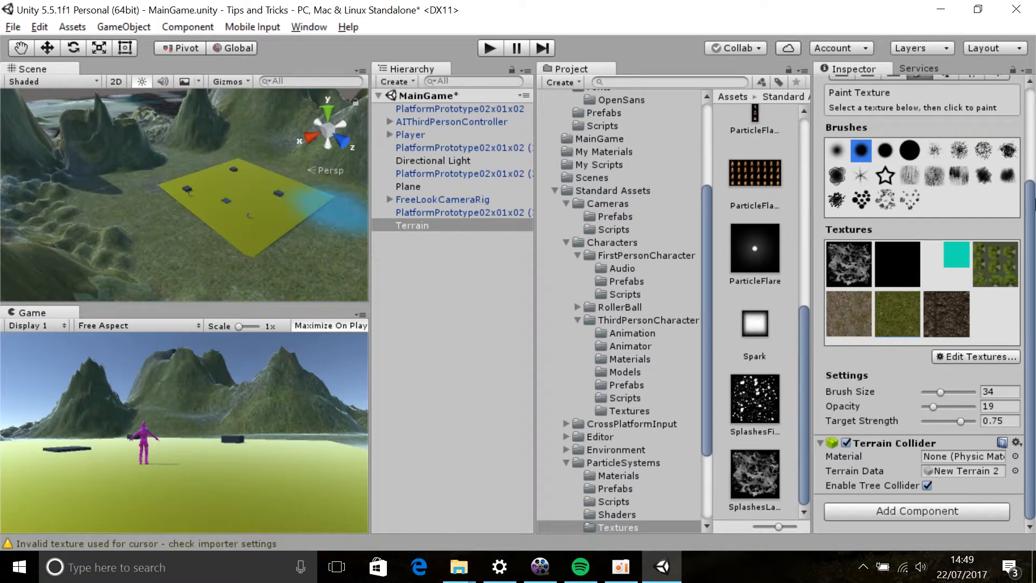
scroll(924, 137, up, 5)
Browse the prefabs available for a new terrain tree and close the tree dialog without adding one
click(945, 204)
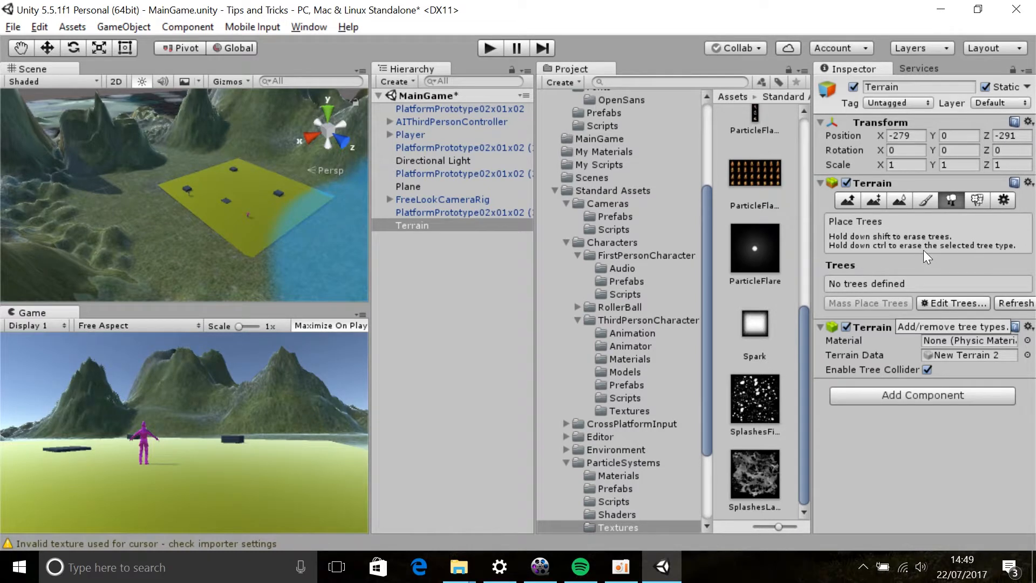
click(940, 304)
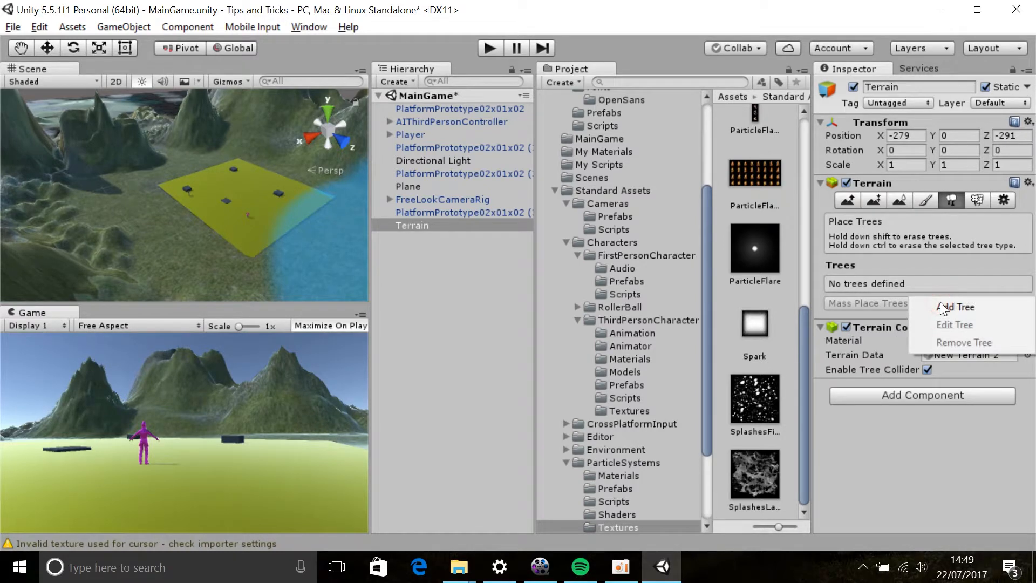
click(954, 305)
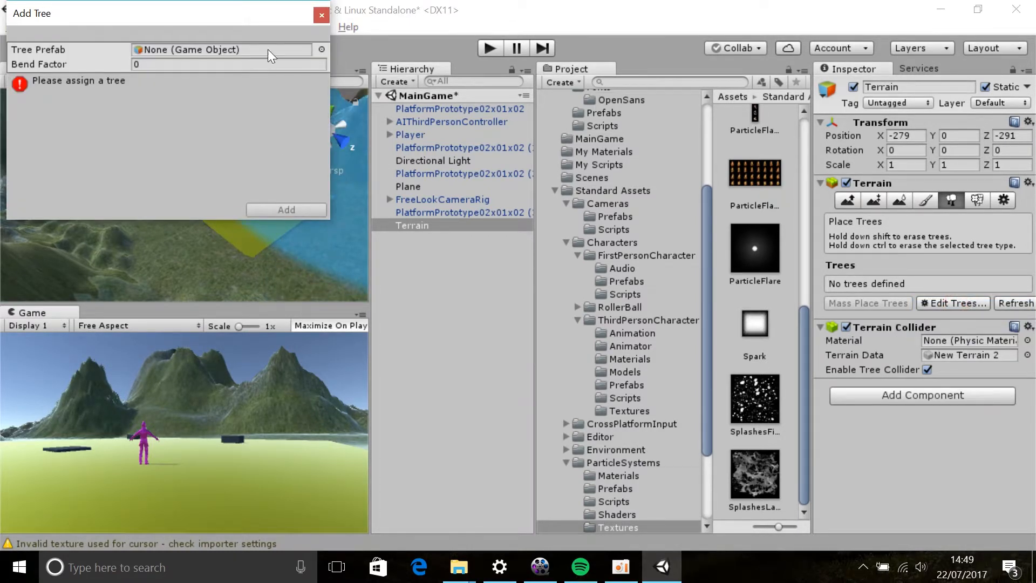
click(321, 49)
scroll(65, 193, down, 10)
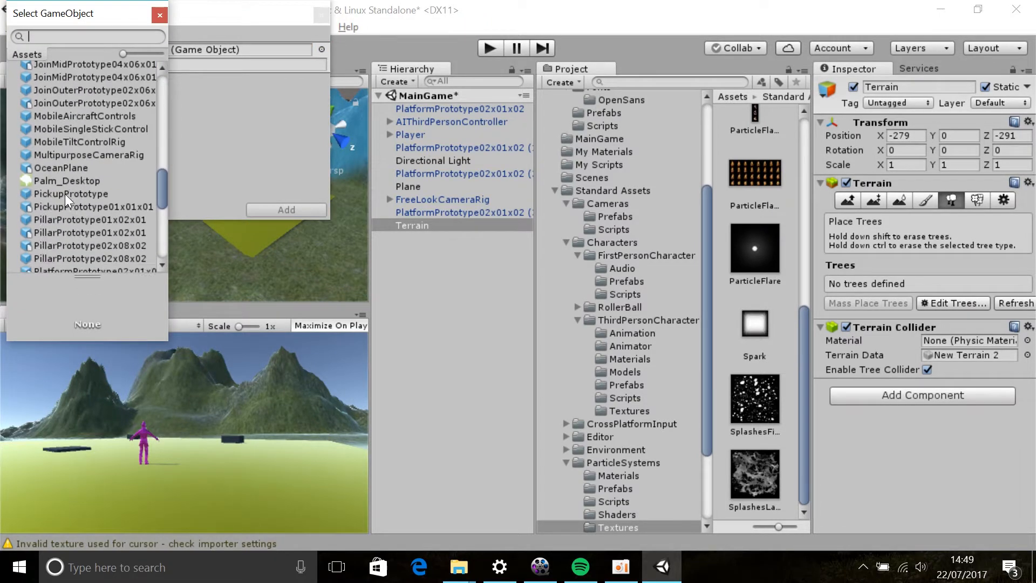
scroll(64, 194, down, 5)
scroll(64, 193, up, 20)
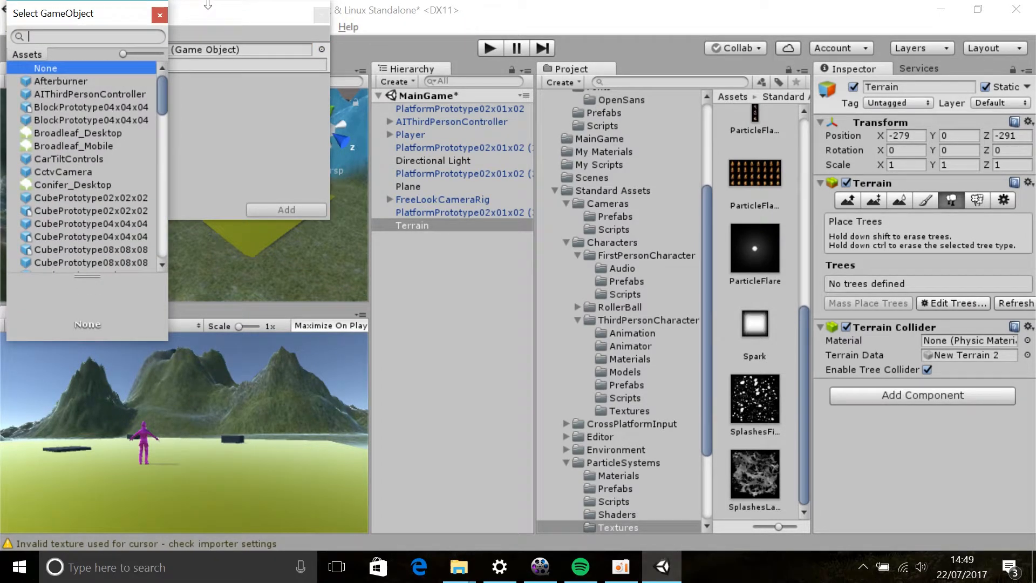
click(160, 14)
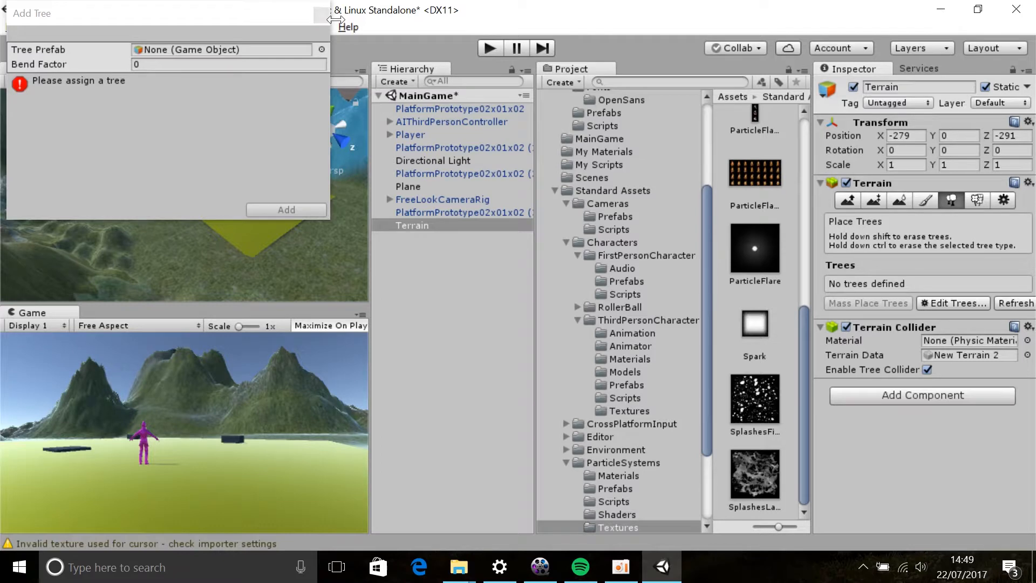
click(327, 19)
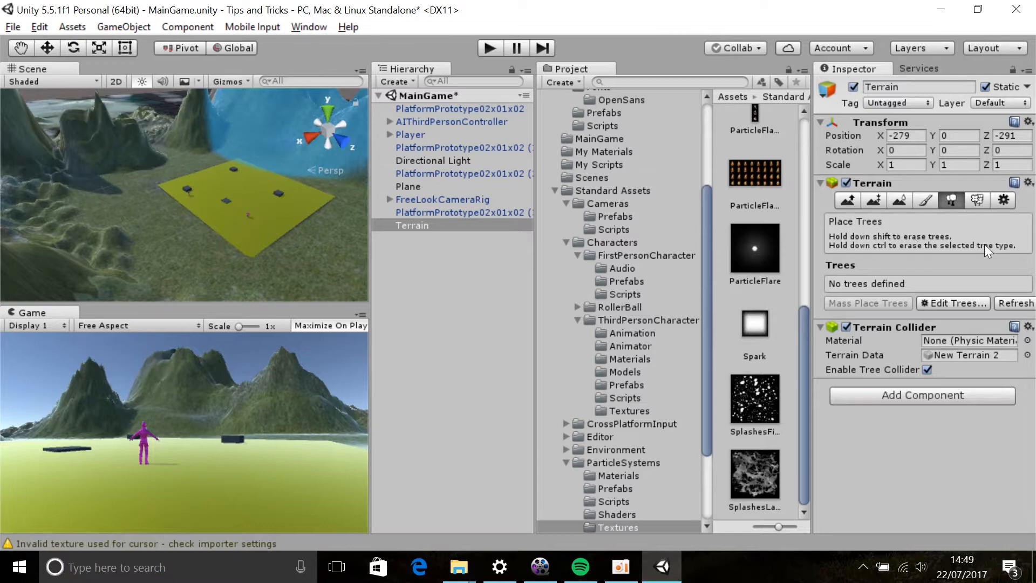
Set the base terrain's thickness to 10 in the terrain settings
click(972, 200)
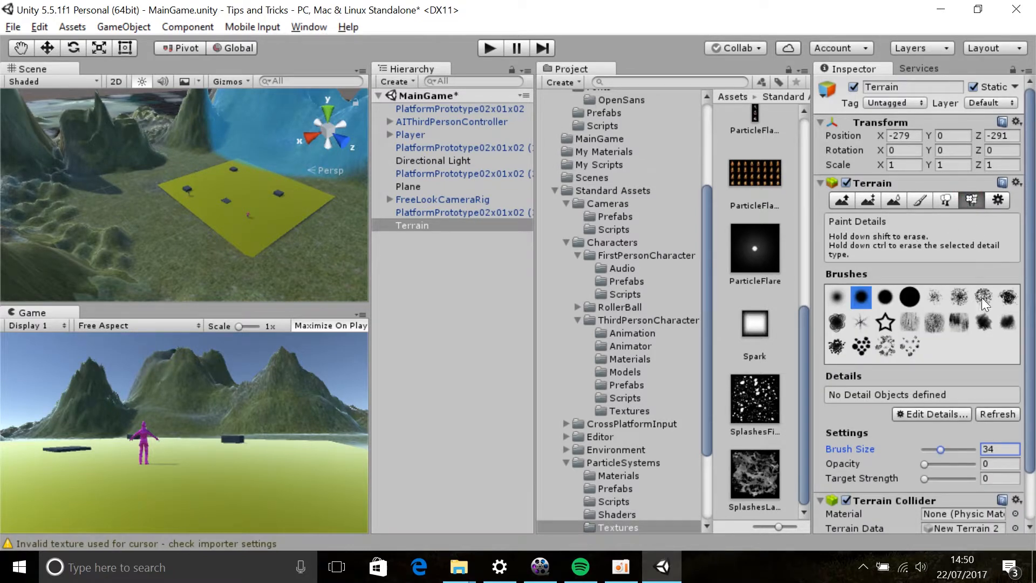
click(1001, 199)
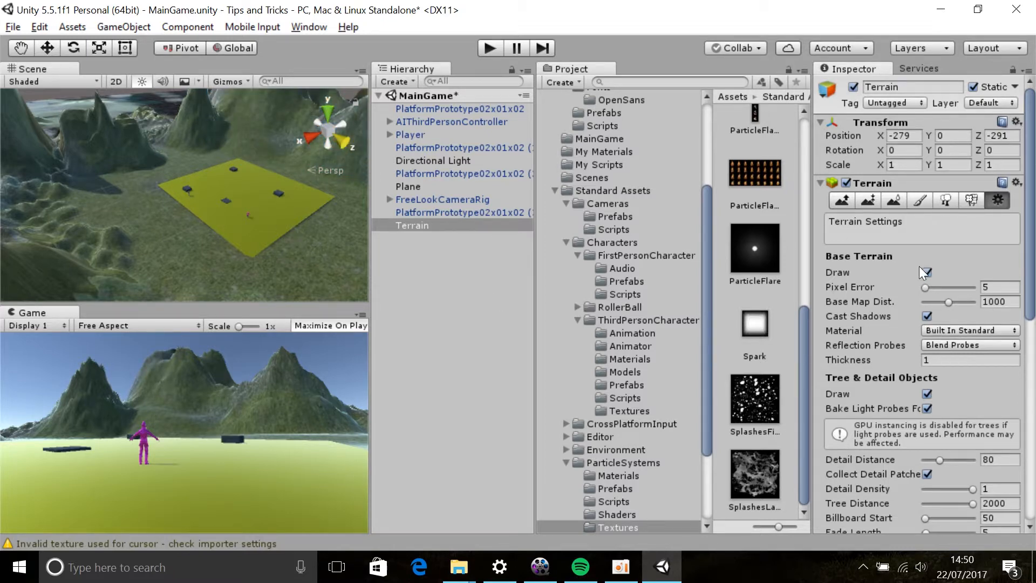
click(948, 331)
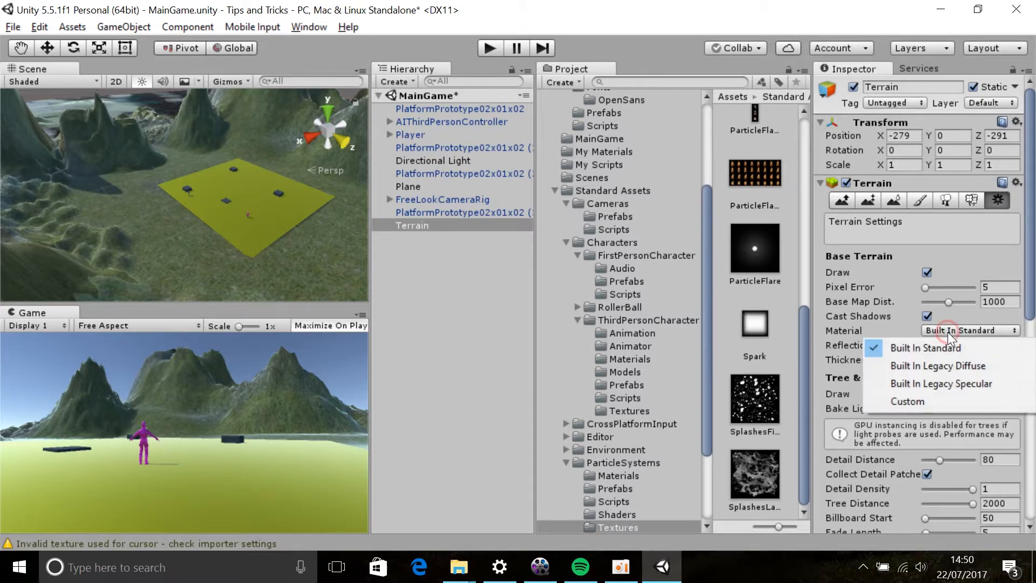
click(890, 301)
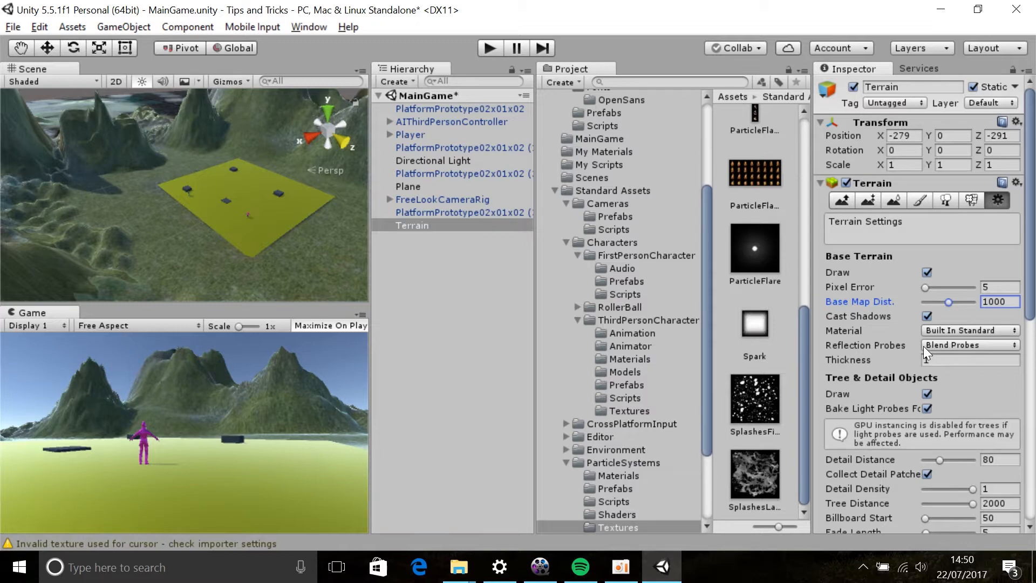
click(926, 360)
text(0)
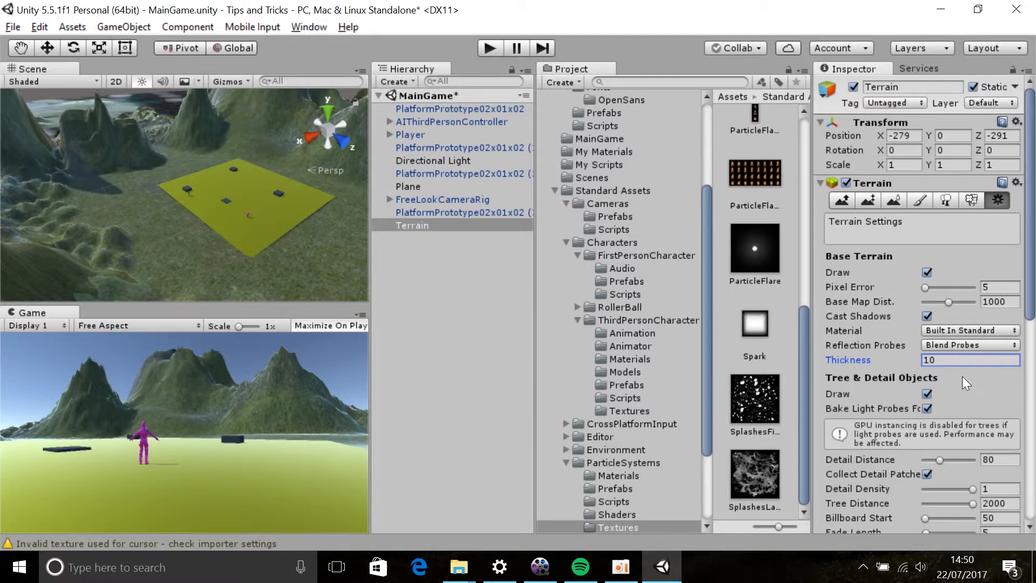
Set the terrain's detail distance to 238 and its tree fade length to 60
scroll(964, 377, down, 1)
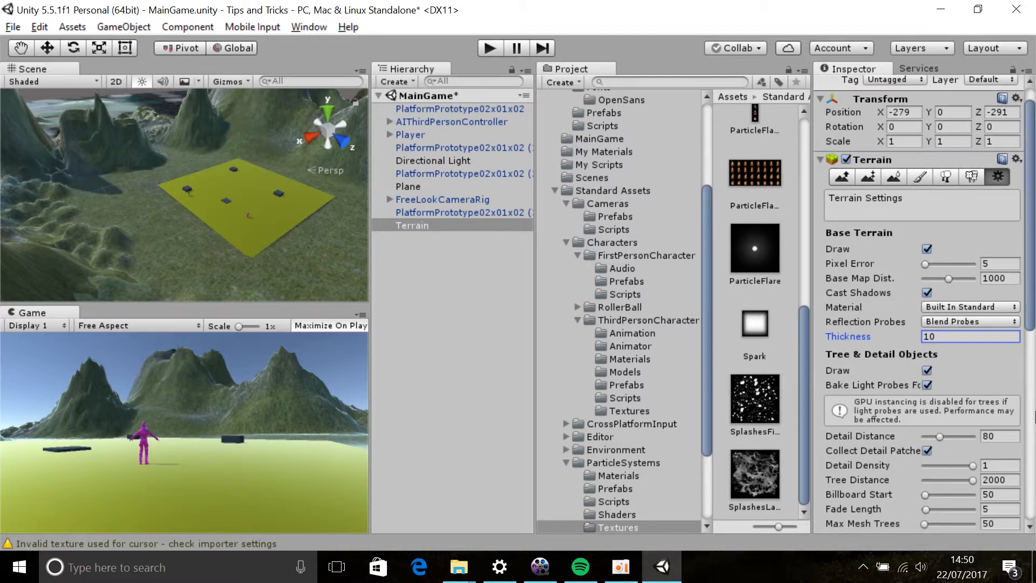
scroll(957, 413, down, 5)
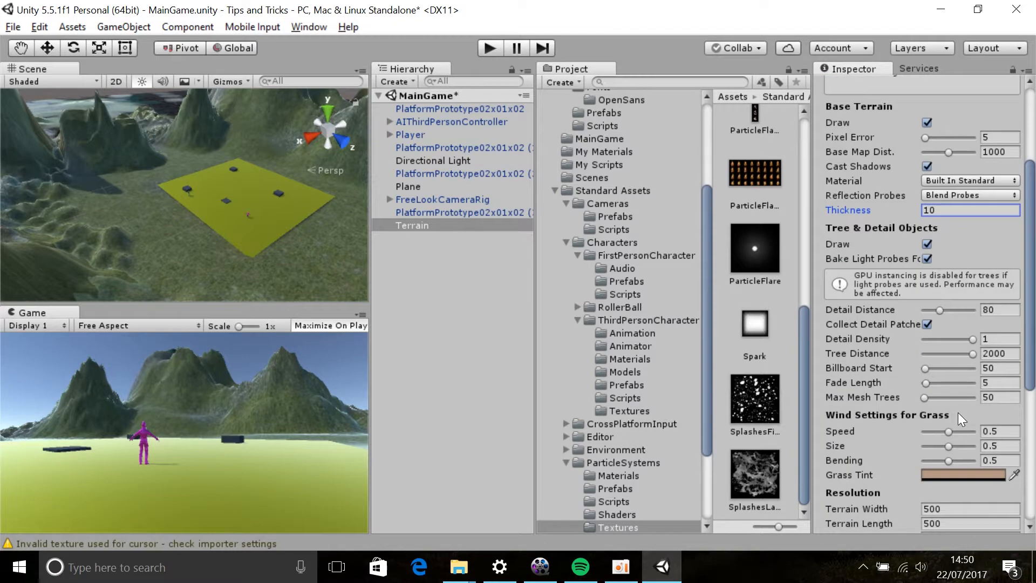
scroll(958, 412, down, 5)
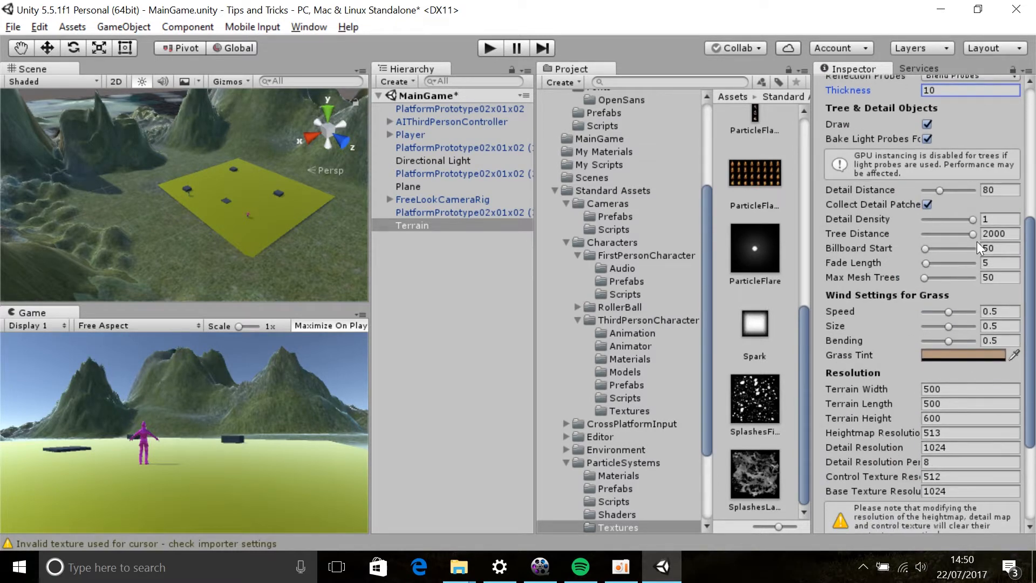
mouse_move(944, 190)
mouse_down()
mouse_move(963, 190)
mouse_move(949, 190)
mouse_up()
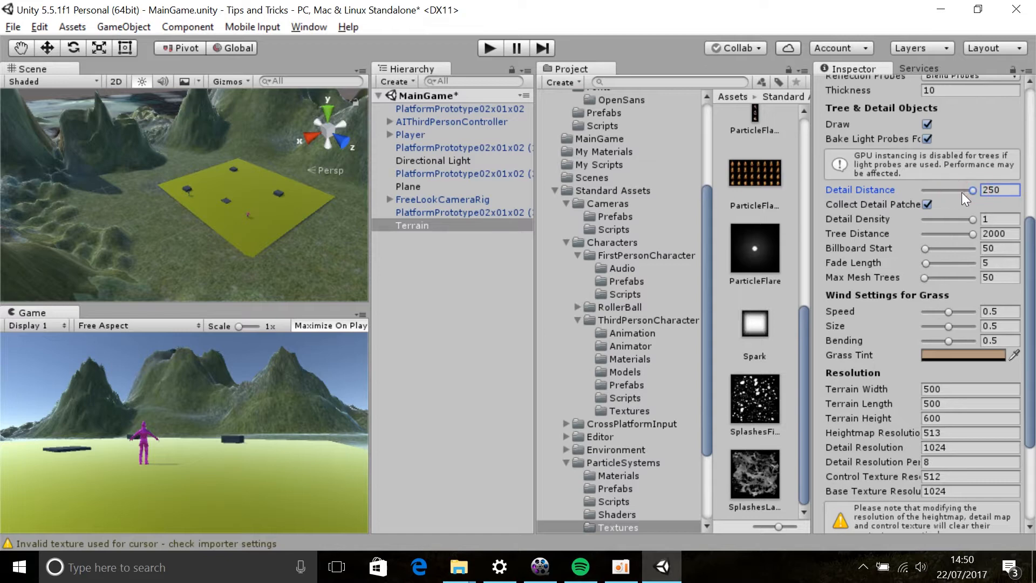
drag(968, 192, 964, 192)
mouse_move(950, 262)
mouse_down()
mouse_move(965, 264)
mouse_move(940, 266)
mouse_up()
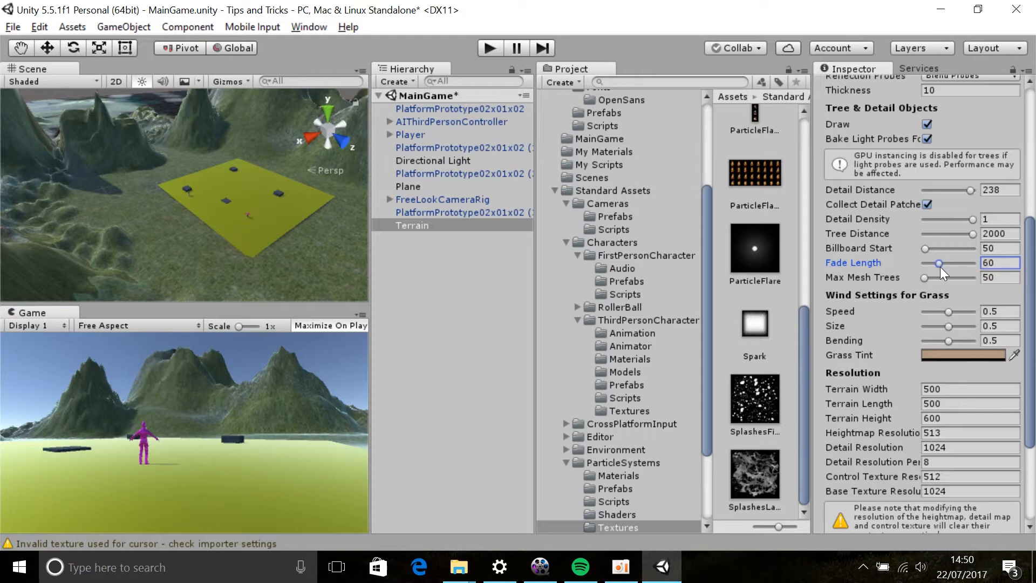
Set the wind speed for the terrain's grass to 0.67
scroll(965, 326, down, 2)
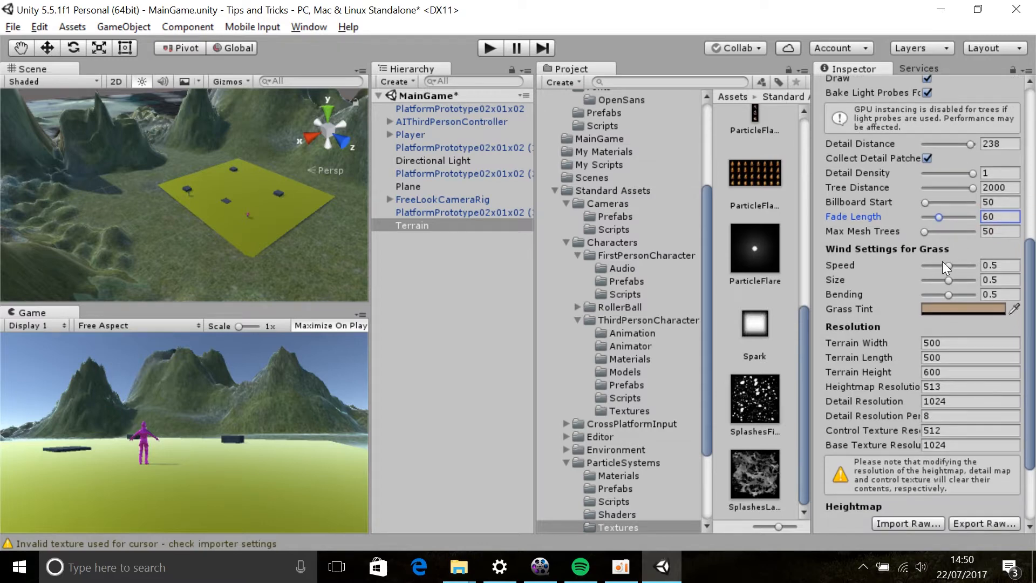
drag(948, 264, 957, 264)
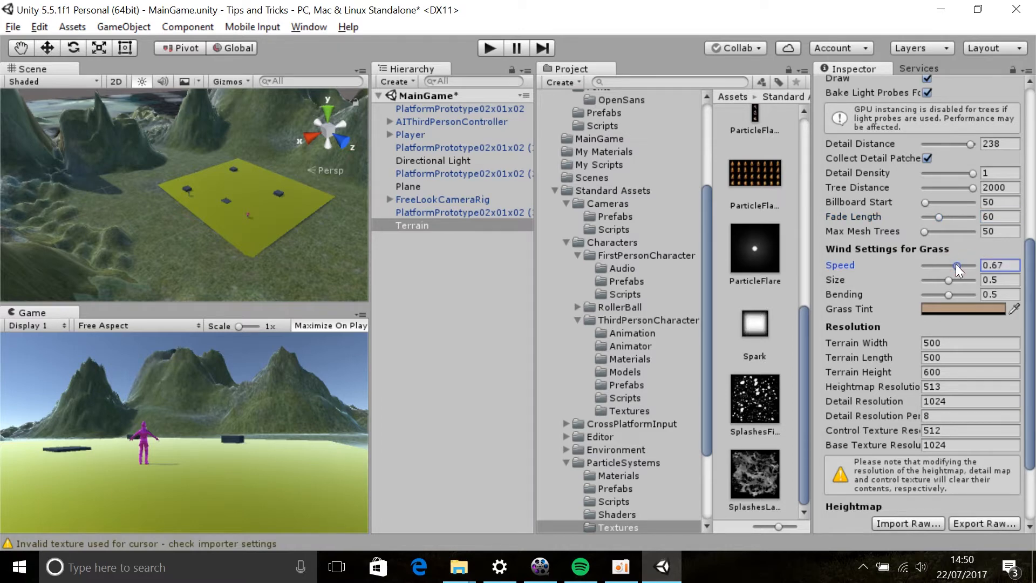
scroll(958, 313, down, 3)
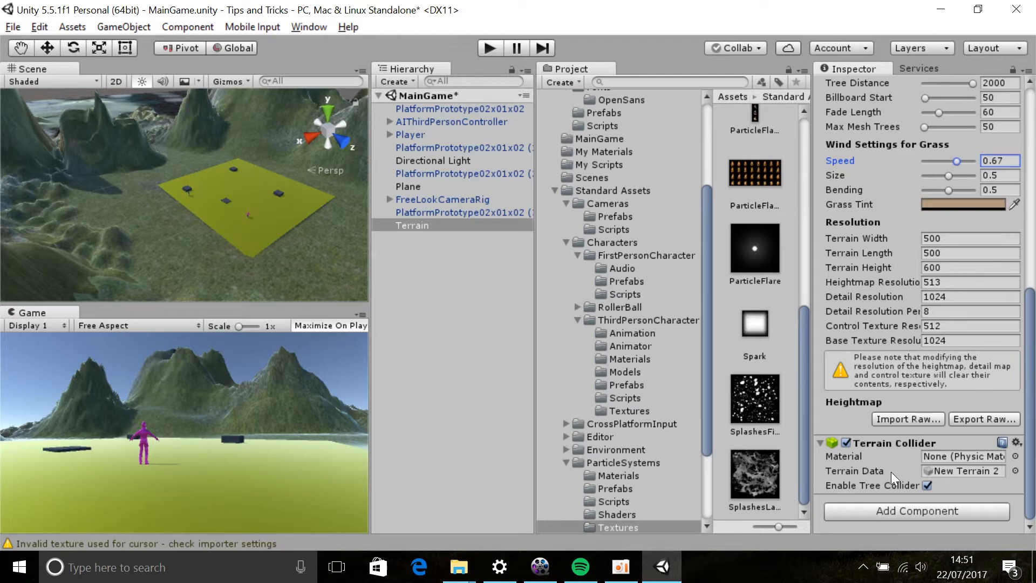
Reshape the ground beside the Plane and the mountains behind it with the Raise/Lower Terrain brush
scroll(892, 472, up, 10)
click(843, 202)
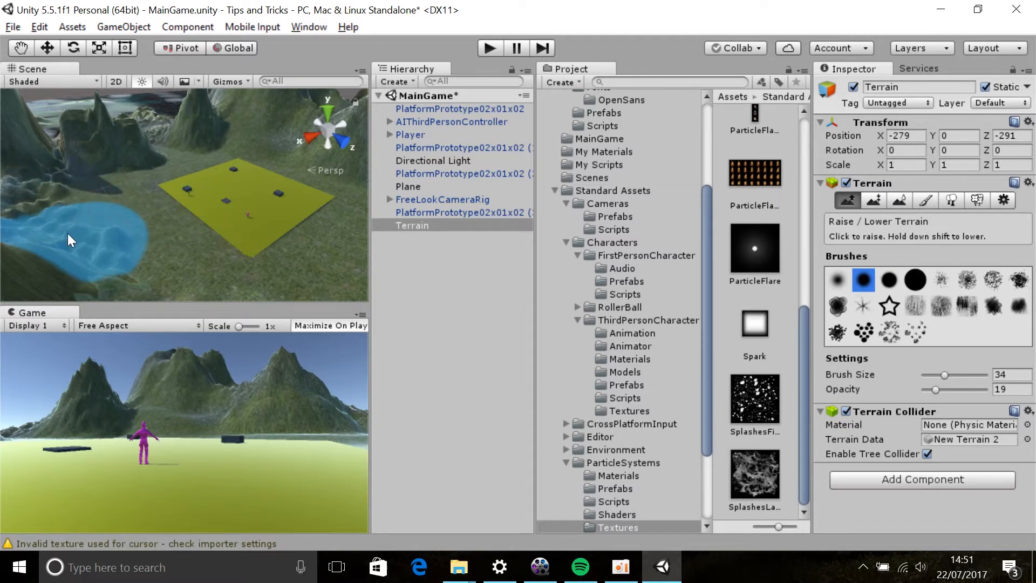
mouse_move(66, 234)
shift+mouse_down()
mouse_move(51, 241)
mouse_move(94, 267)
shift+mouse_up()
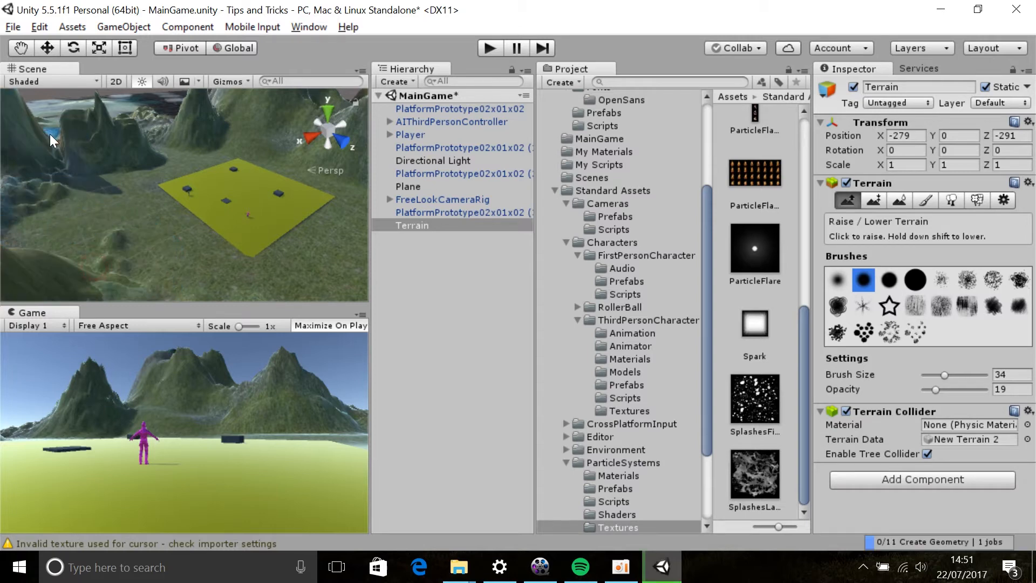
shift+click(52, 155)
mouse_move(52, 155)
shift+mouse_down()
mouse_move(116, 155)
mouse_move(102, 147)
mouse_move(175, 117)
shift+mouse_up()
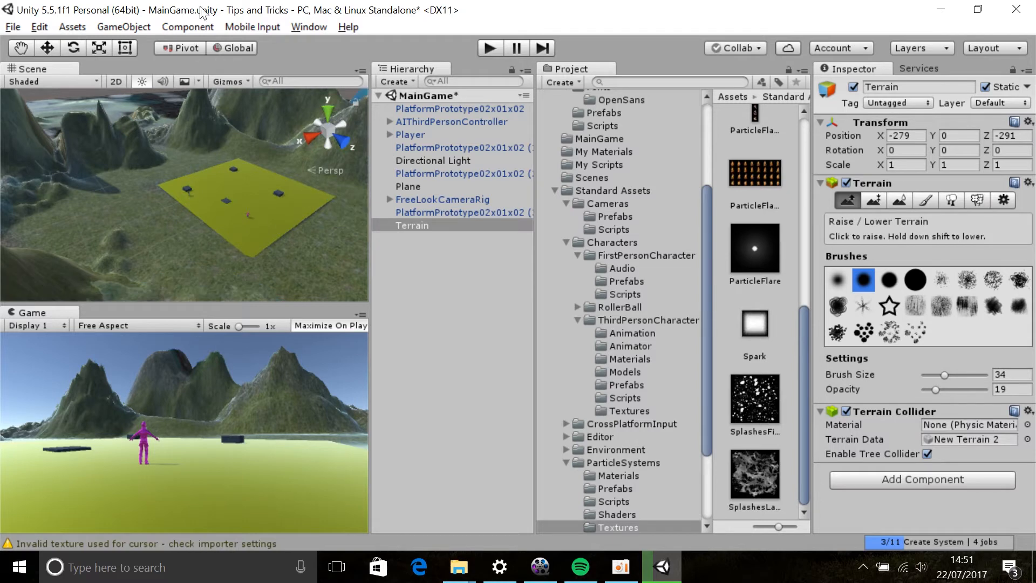
click(90, 131)
click(36, 138)
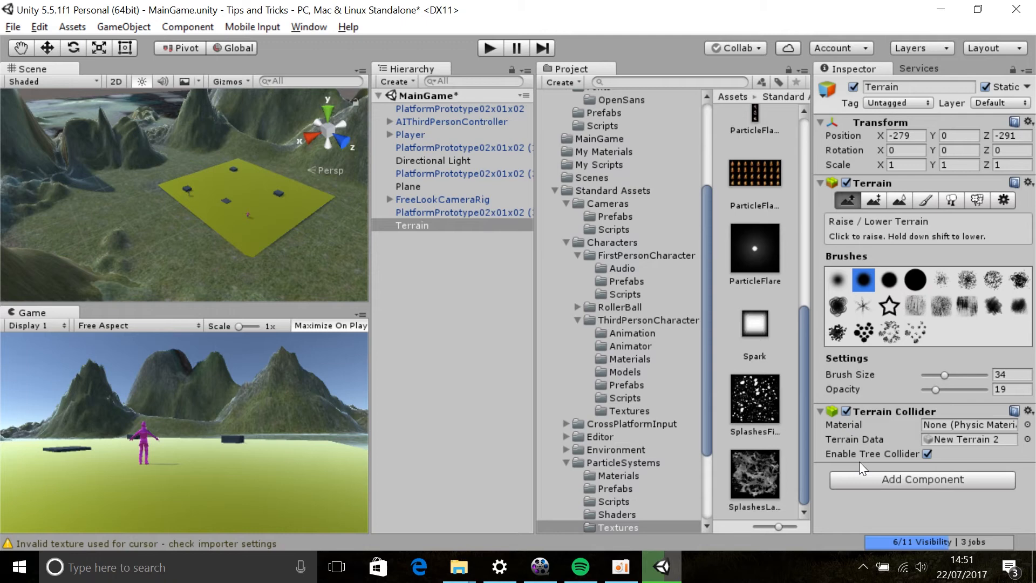
click(965, 200)
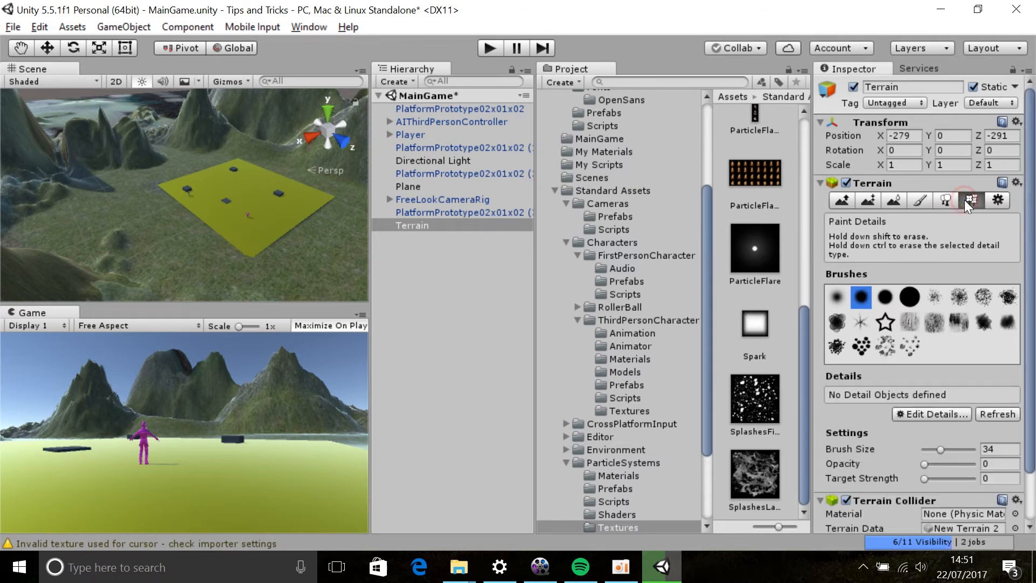
click(950, 200)
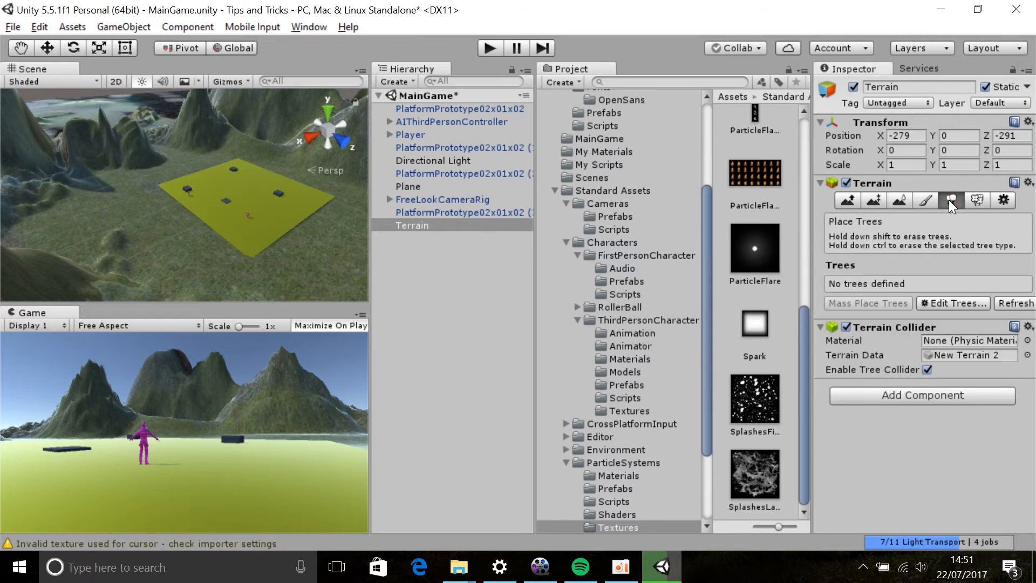